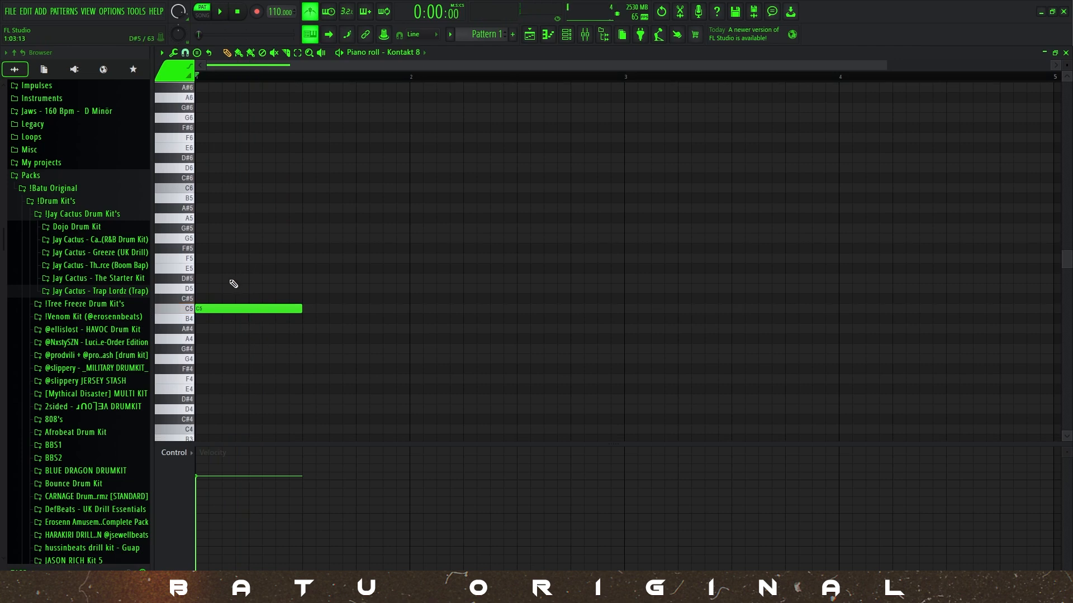
Complete the opening C5 chord with D#5 and G5 notes and play it back.
left_click(246, 241)
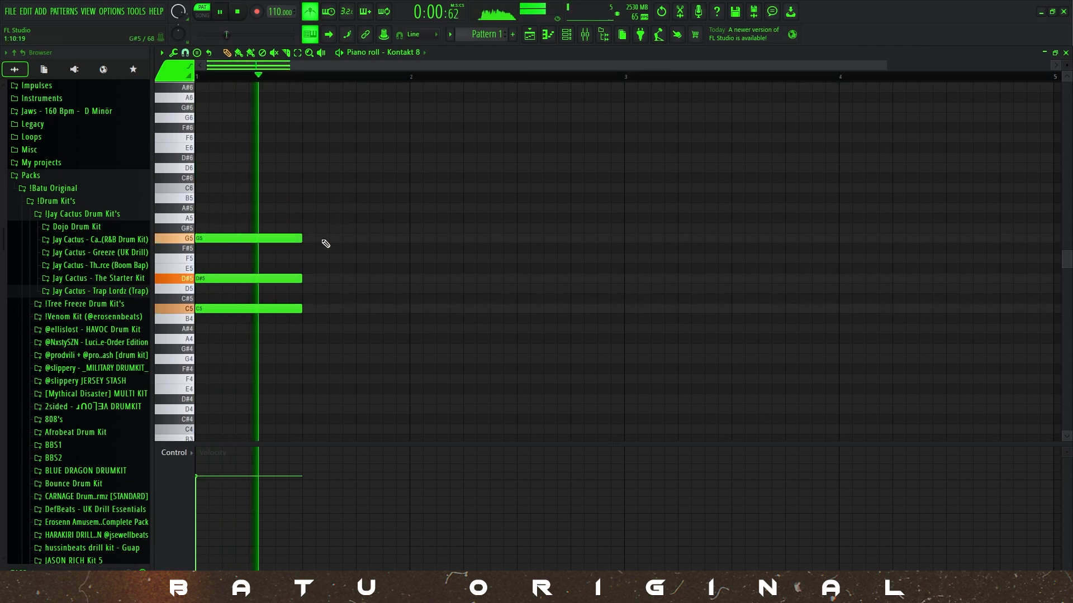
scroll(330, 220, "up", 3)
key("space")
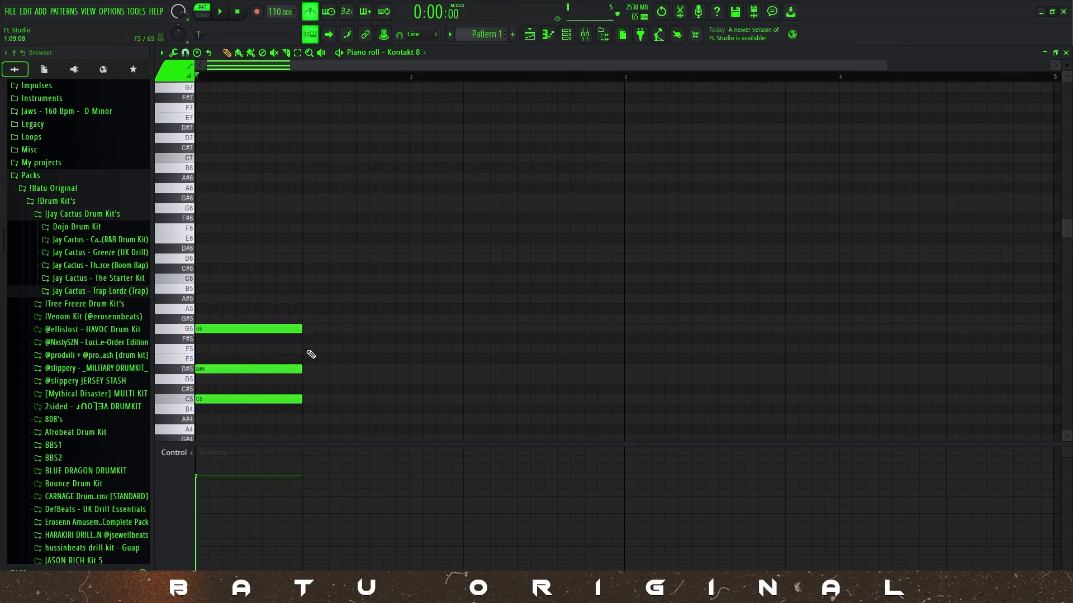
left_click(323, 348)
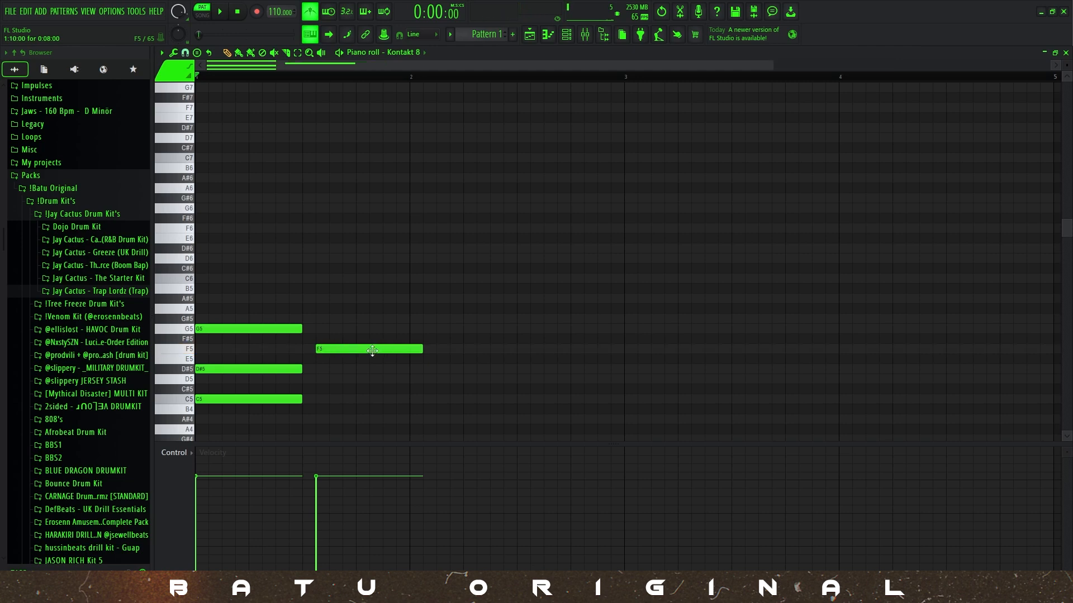
left_click_drag(414, 349, 399, 352)
right_click(418, 349)
key("ctrl+a")
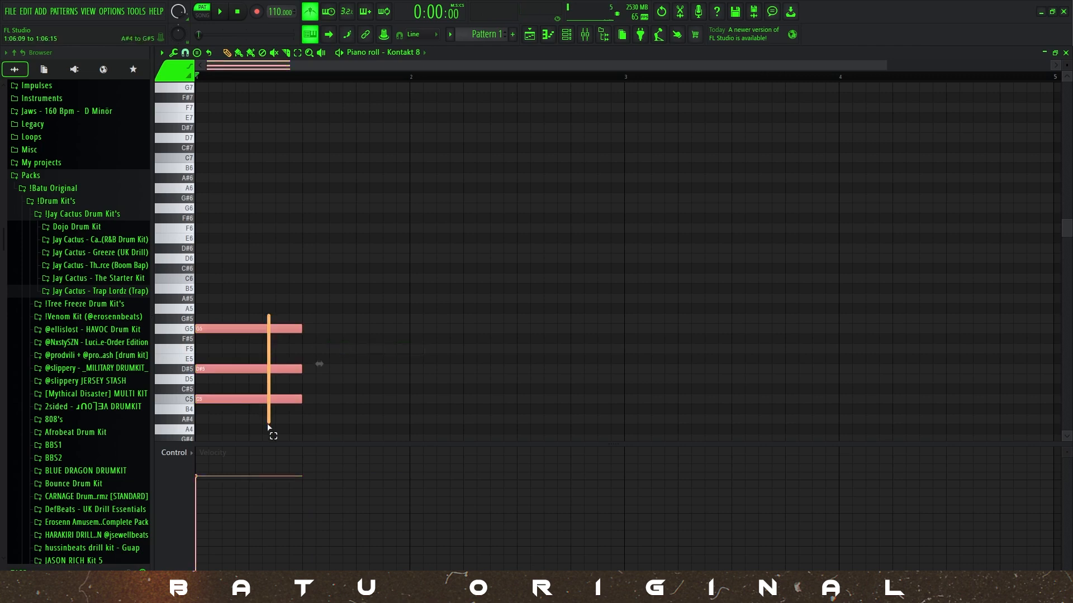
left_click_drag(302, 329, 329, 429)
left_click(366, 324, "ctrl")
left_click_drag(355, 329, 303, 331)
Add three short chords after the opening chord: F5-G#5-C6, G5-A#5-D6 and F5-G#5-C6, and play the pattern.
left_click(307, 346)
left_click(311, 351)
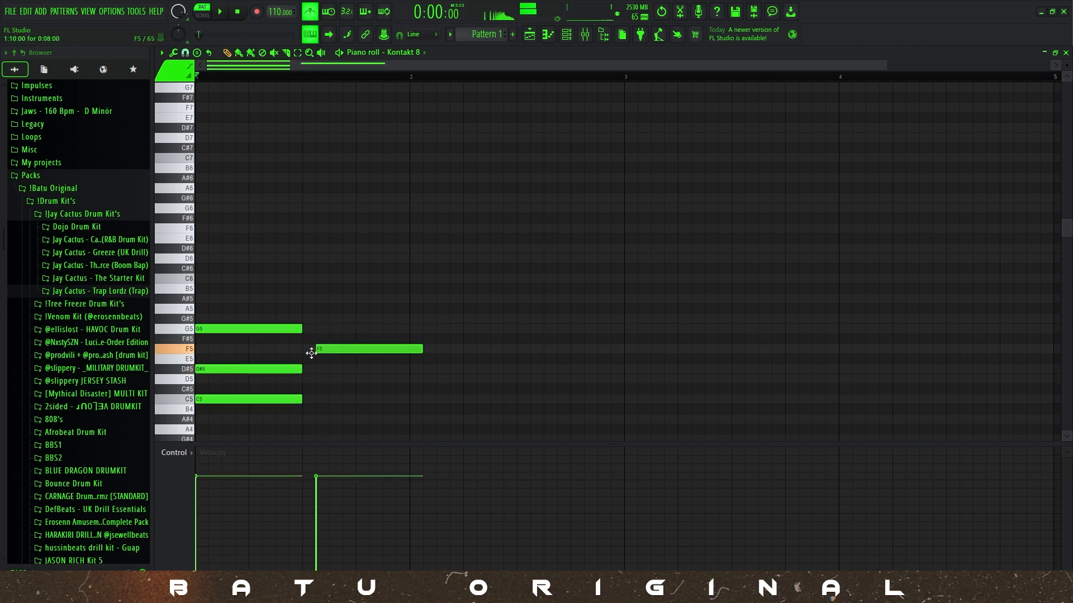
left_click_drag(418, 351, 321, 351)
left_click(322, 318)
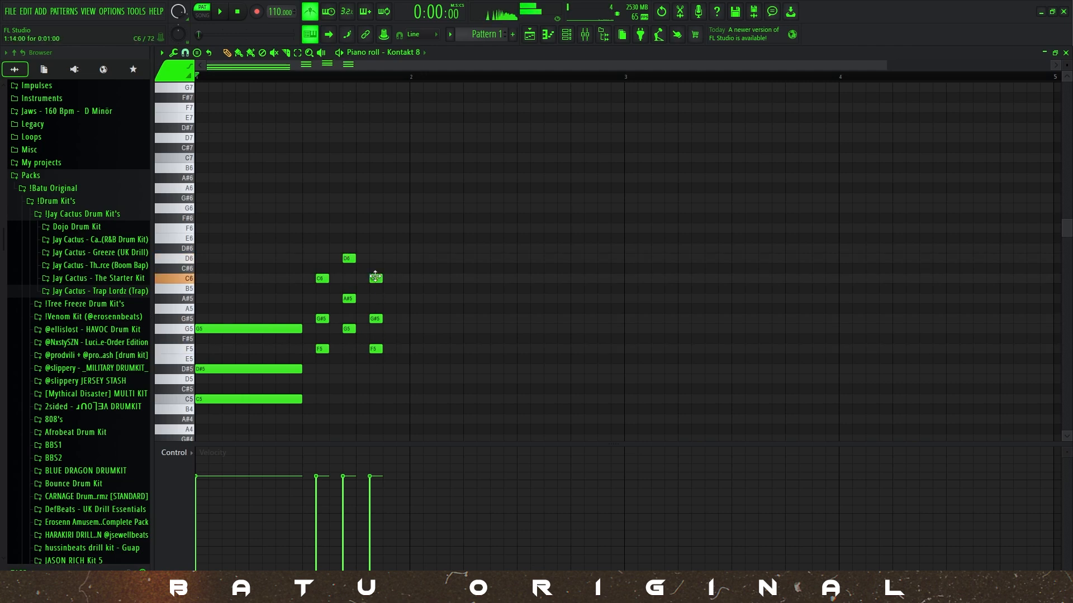
key("space")
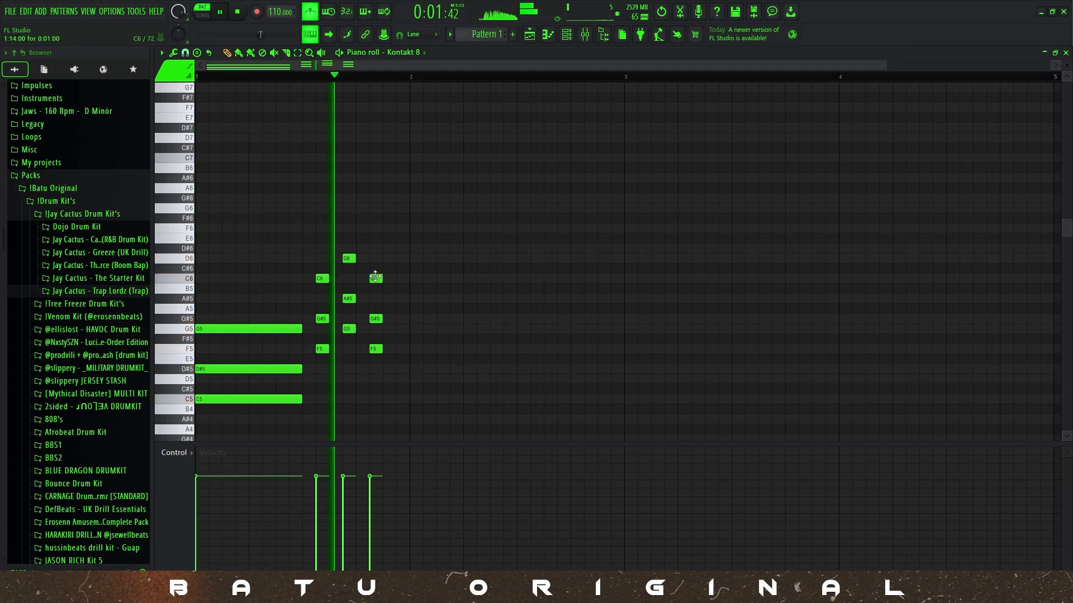
key("space")
Move the three short chords one step earlier, directly against the opening chord, and listen to the timing.
left_click_drag(309, 246, 384, 362)
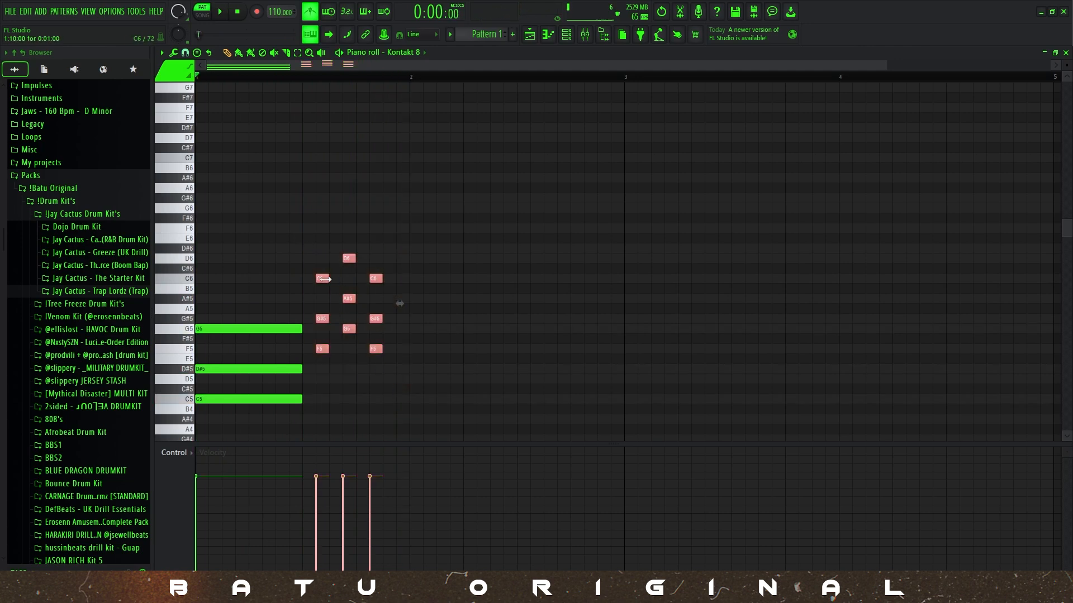
left_click_drag(324, 279, 310, 279)
left_click(436, 288)
key("space")
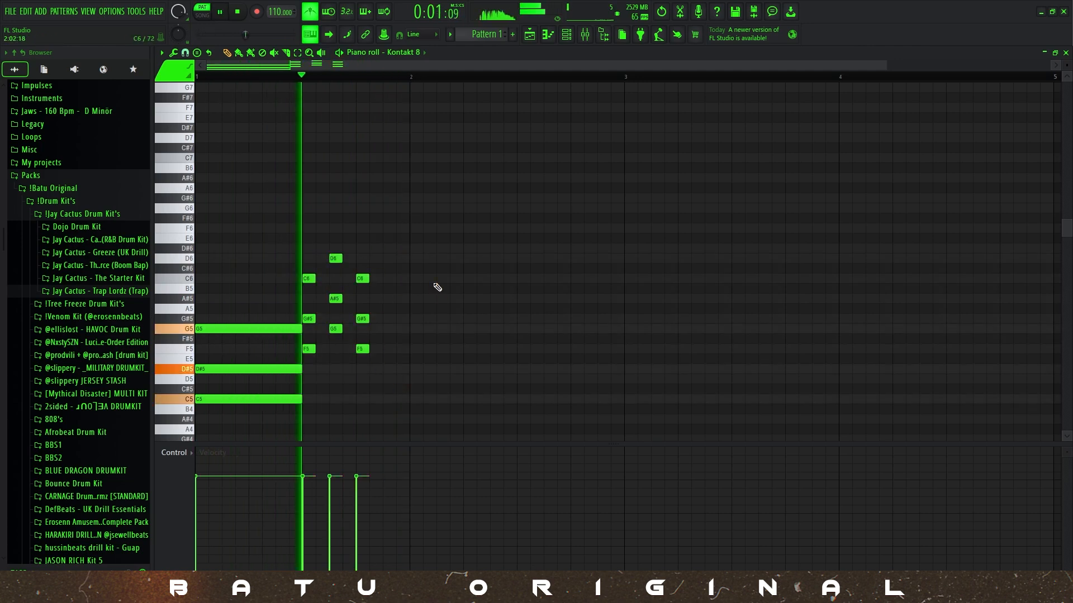
key("space")
Shift the three short chords two steps later and lengthen the opening chord to ten steps so it meets them.
left_click_drag(302, 244, 404, 384)
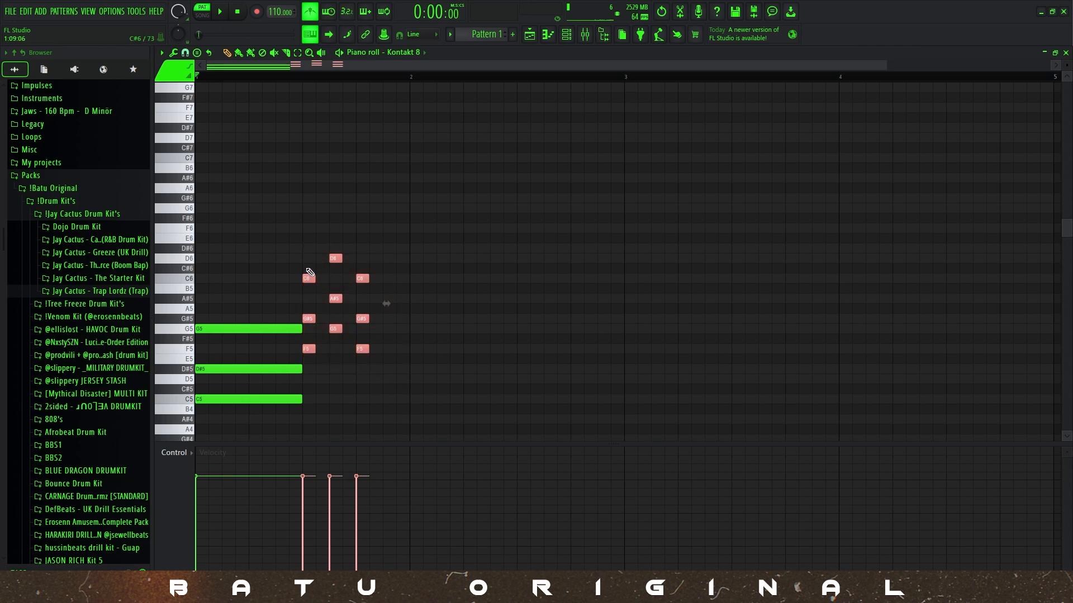
left_click_drag(307, 277, 270, 413)
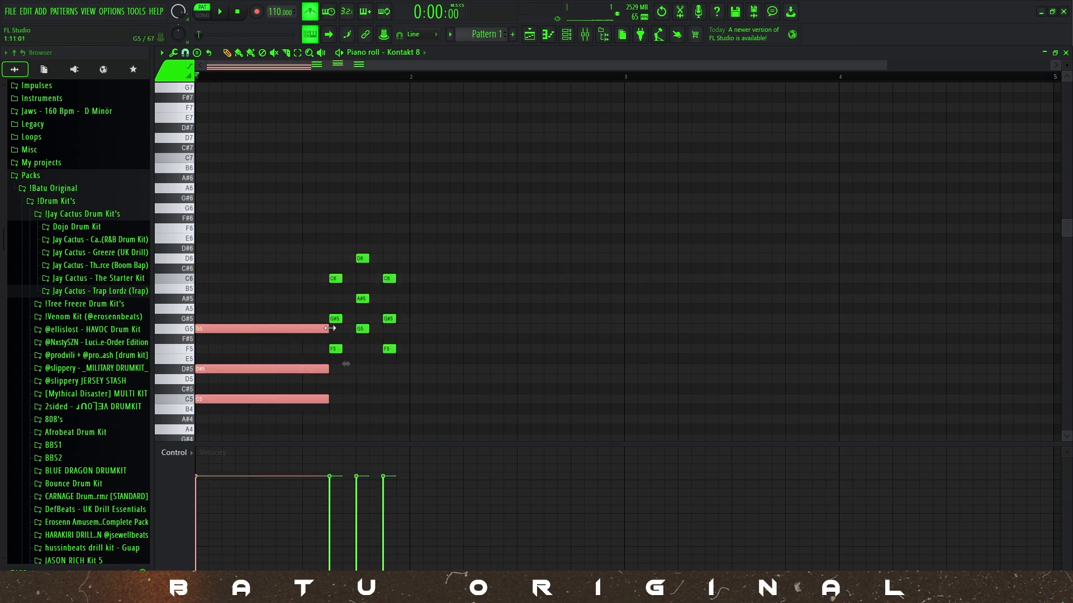
left_click(583, 333)
key("space")
key("space")
scroll(357, 360, "down", 1)
scroll(322, 362, "down", 1)
left_click_drag(253, 284, 263, 383)
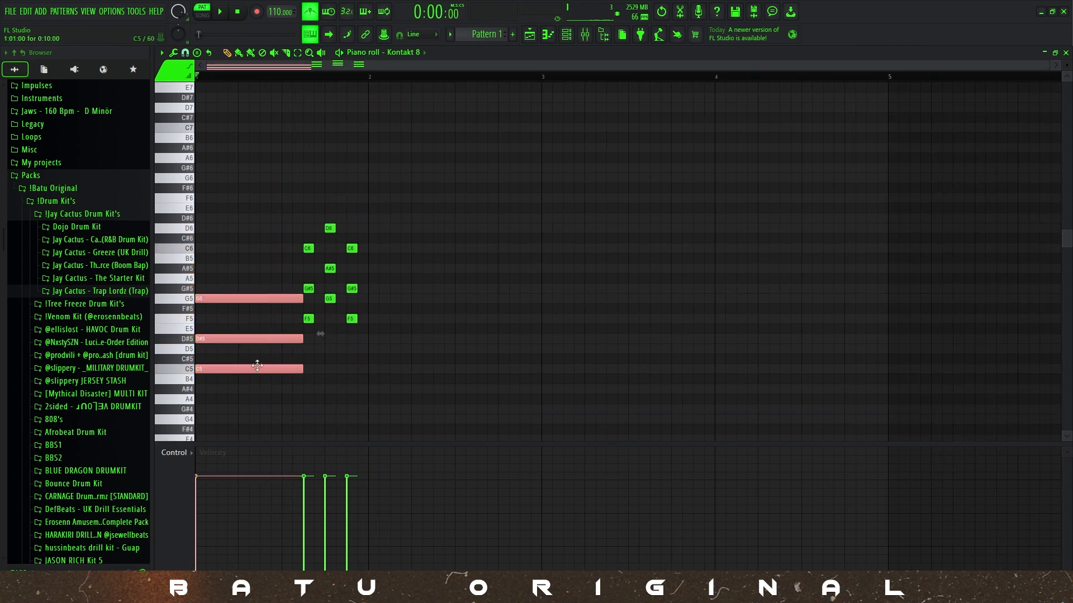
left_click_drag(255, 340, 423, 345)
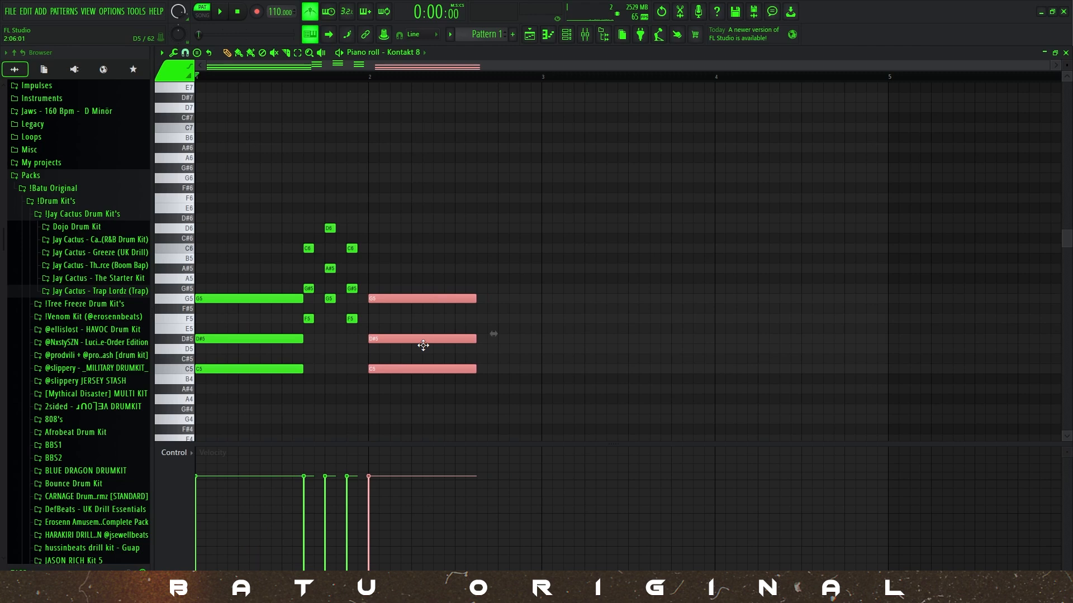
key("space")
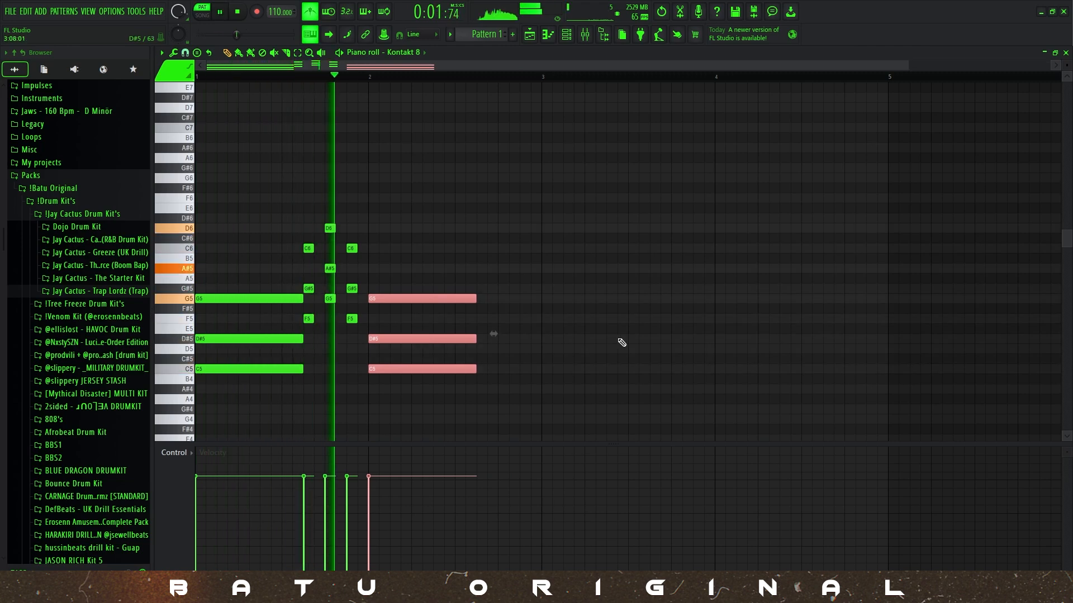
left_click(619, 338, "ctrl")
key("space")
right_click(430, 298)
right_click(409, 339)
right_click(390, 369)
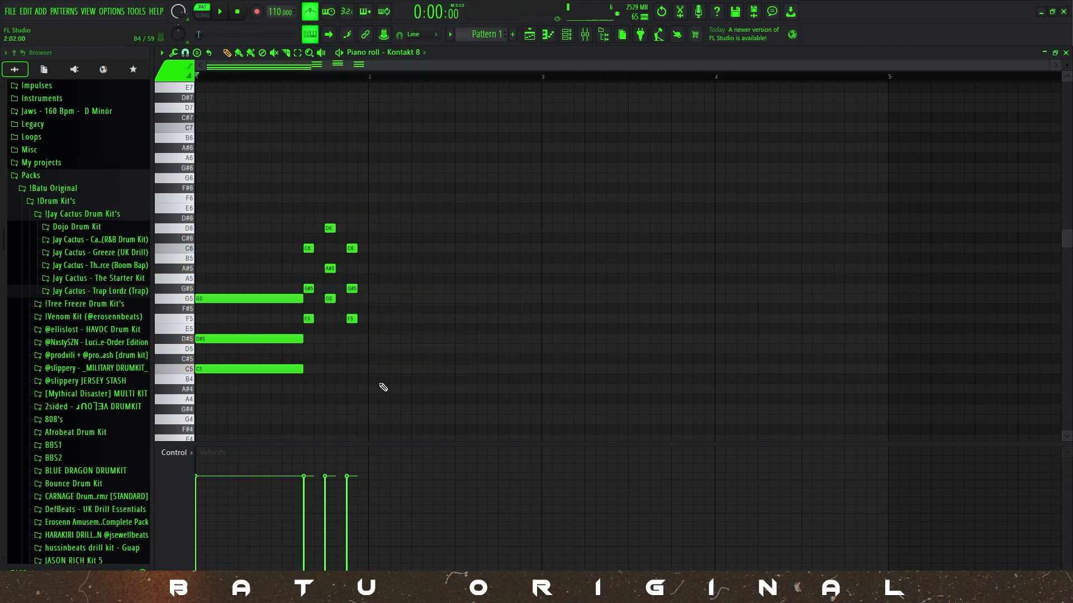
Place a ten-step chord of D#5, G5 and A#5 at the start of bar 2 and play the pattern.
left_click(371, 340)
left_click(373, 299)
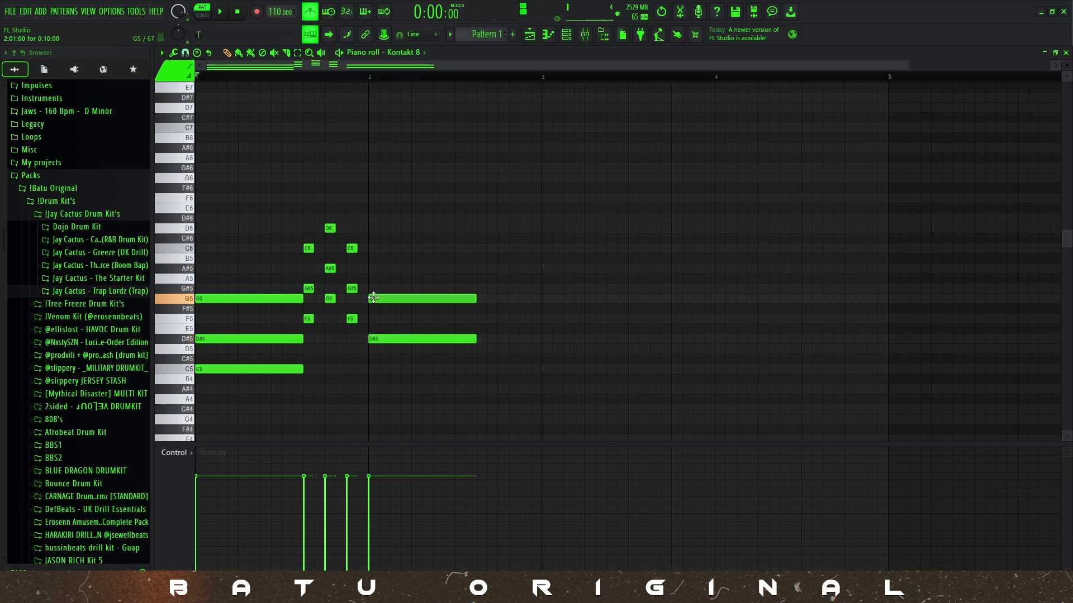
key("space")
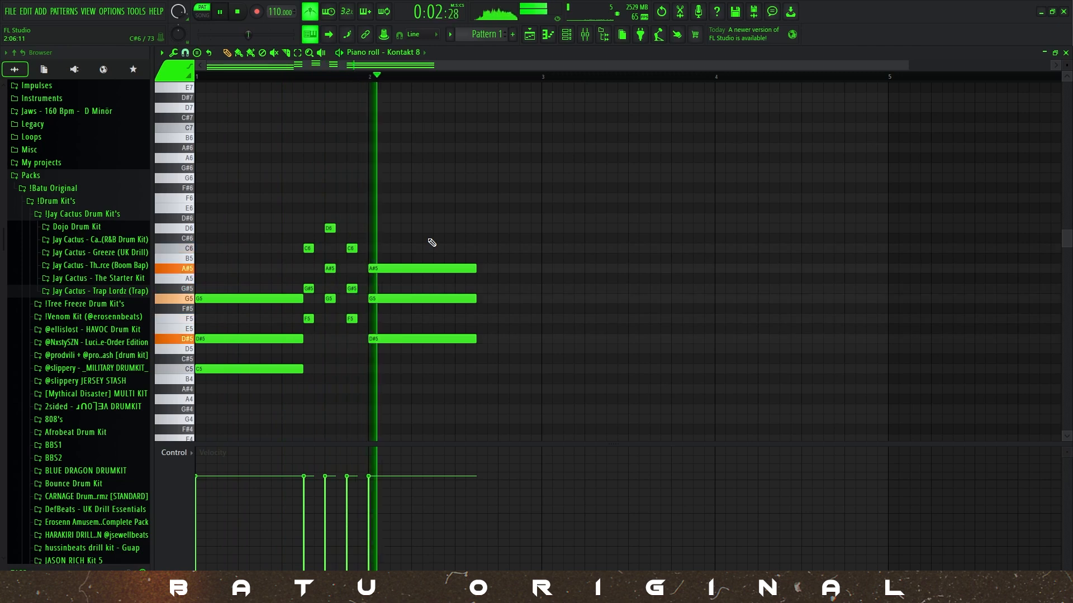
key("space")
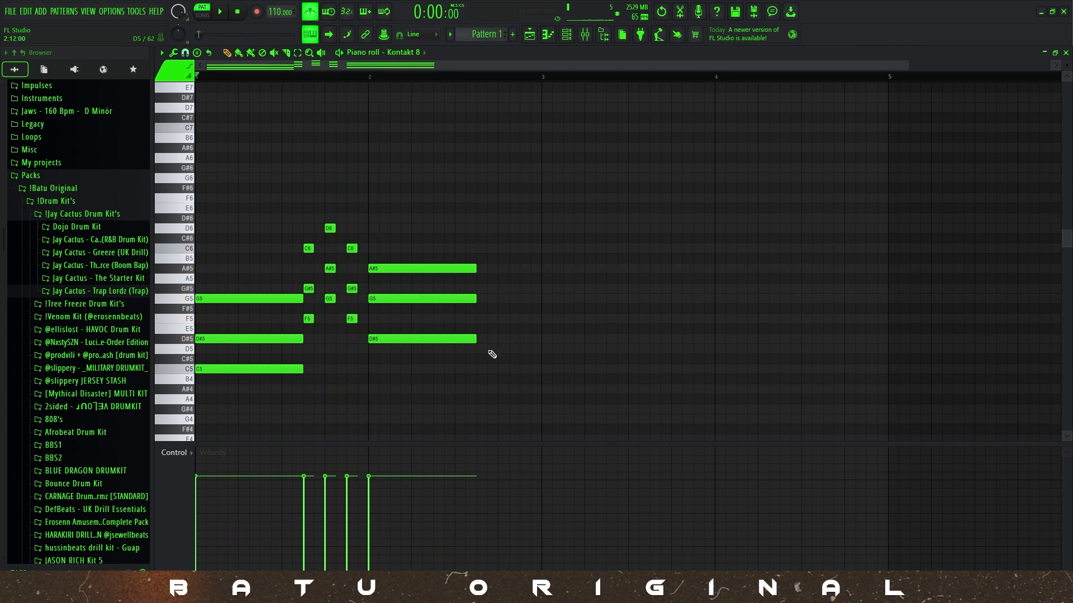
Add a three-step chord of D5, F5 and G#5 at step 13 of bar 2 and play the pattern.
left_click(499, 350)
left_click_drag(604, 348, 530, 349)
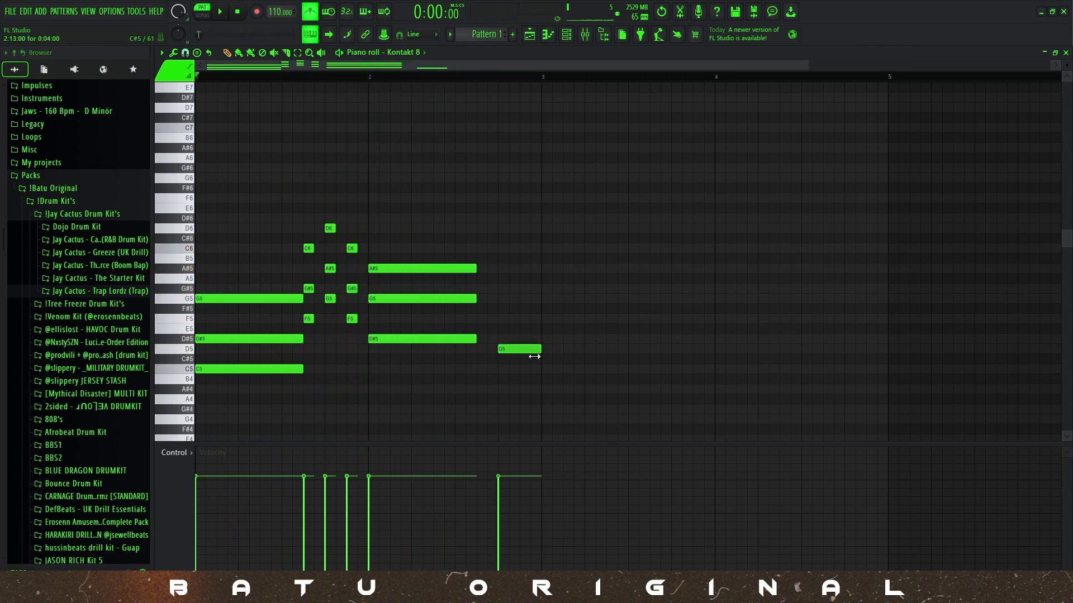
left_click(504, 319)
left_click(504, 288)
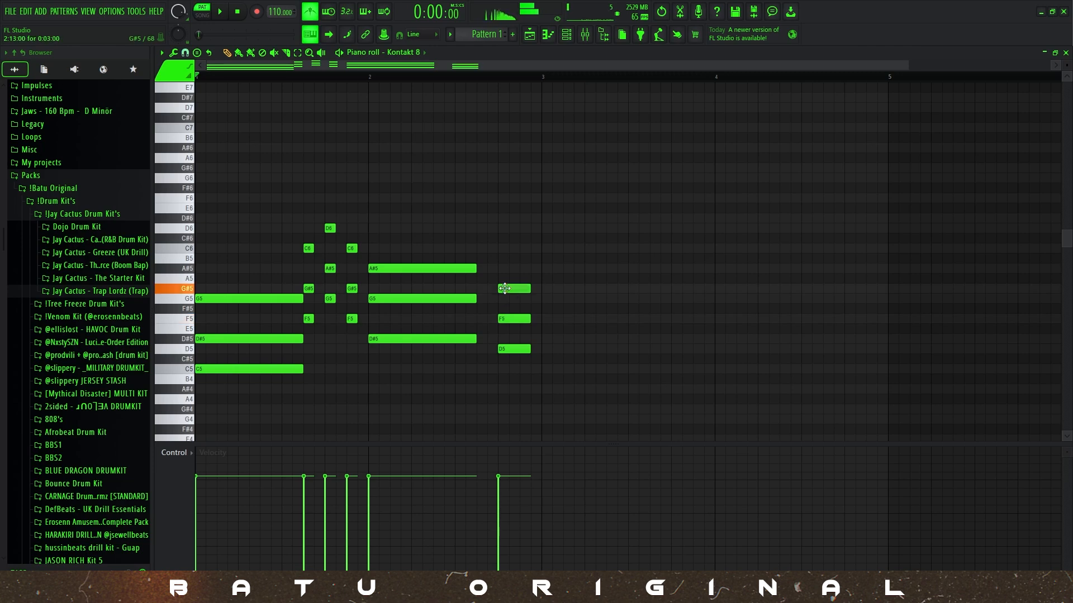
key("space")
Lengthen the D#5-G5-A#5 chord in bar 2 by one step.
left_click_drag(490, 262, 463, 427)
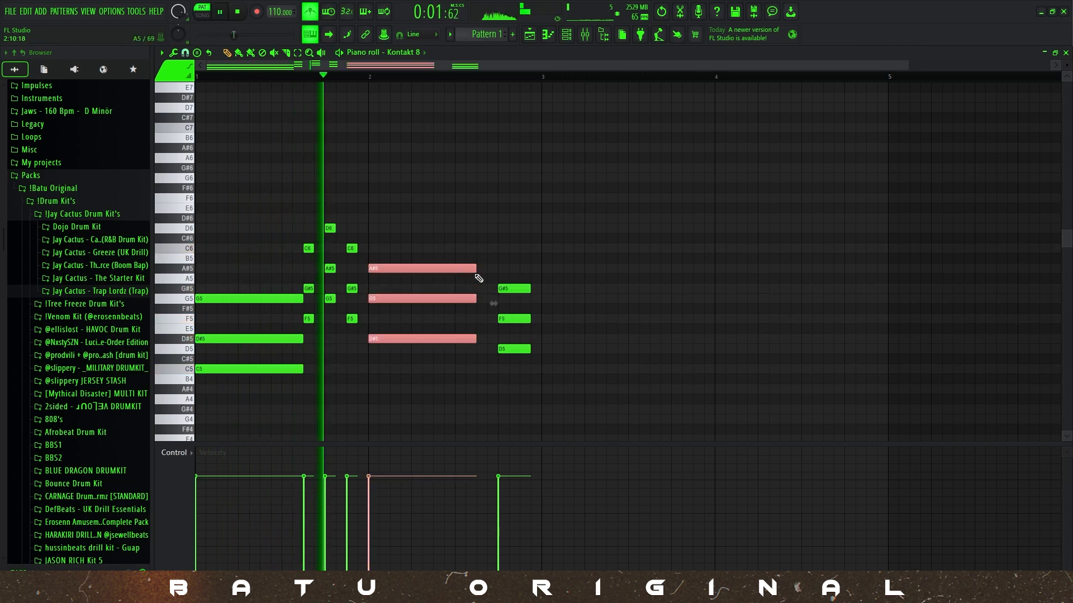
left_click_drag(476, 278, 527, 379)
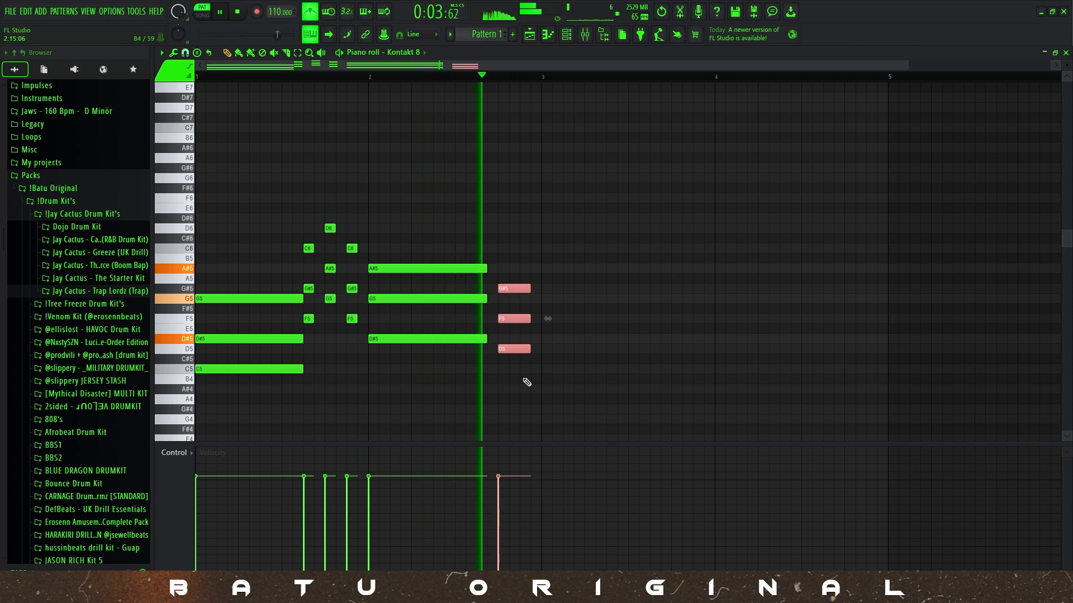
key("space")
left_click_drag(590, 413, 279, 219)
left_click(584, 256, "ctrl")
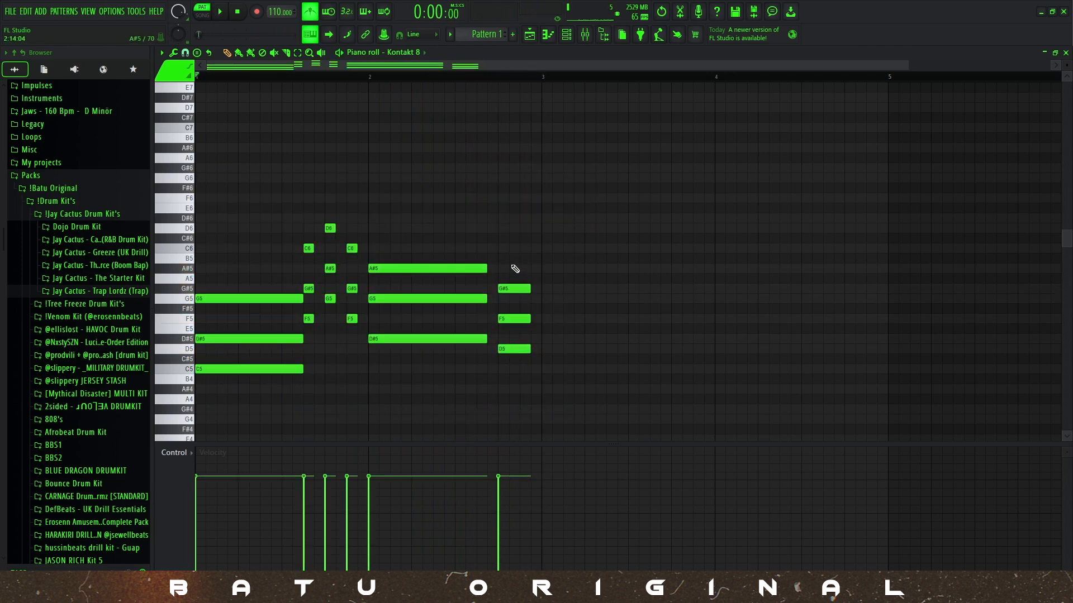
Extend the last chord to the end of bar 2 and duplicate the whole two-bar progression into bars 3 and 4.
key("ctrl+a")
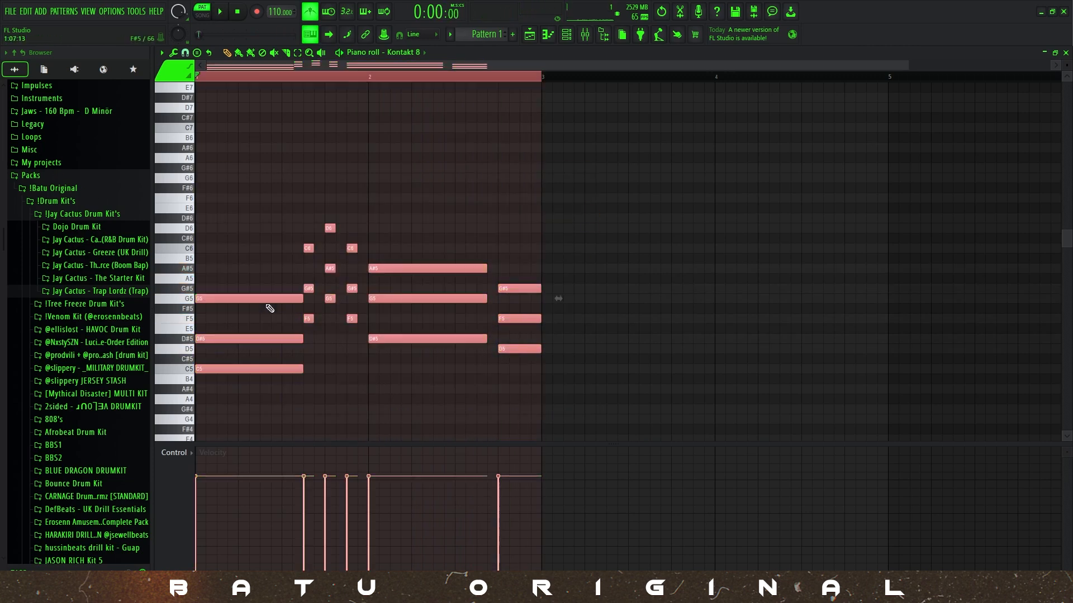
key("ctrl+b")
mouse_move(584, 301)
left_mouse_down()
mouse_move(614, 300)
mouse_move(604, 301)
left_mouse_up()
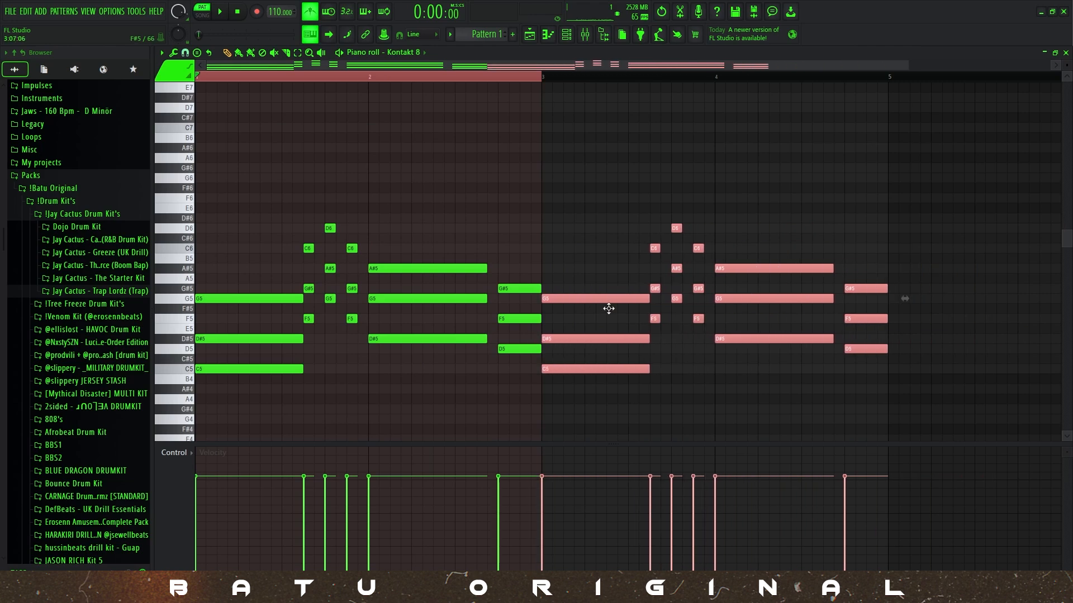
key("ctrl+d")
key("space")
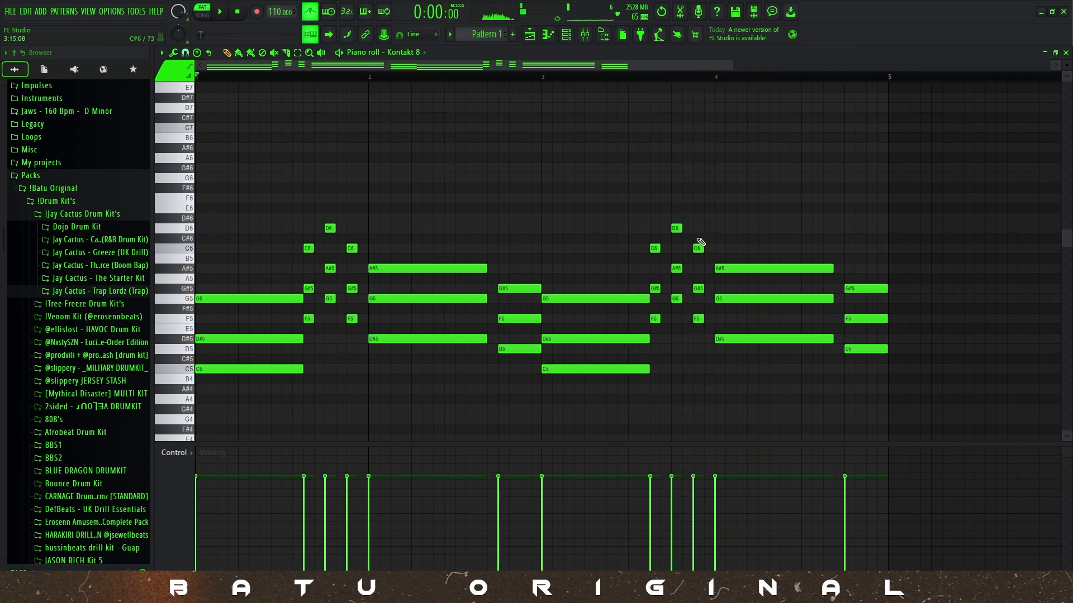
Replace the last chord of bar 4 with F5, G#5 and C6 while playing the pattern back.
scroll(643, 212, "down", 2)
scroll(480, 383, "down", 1)
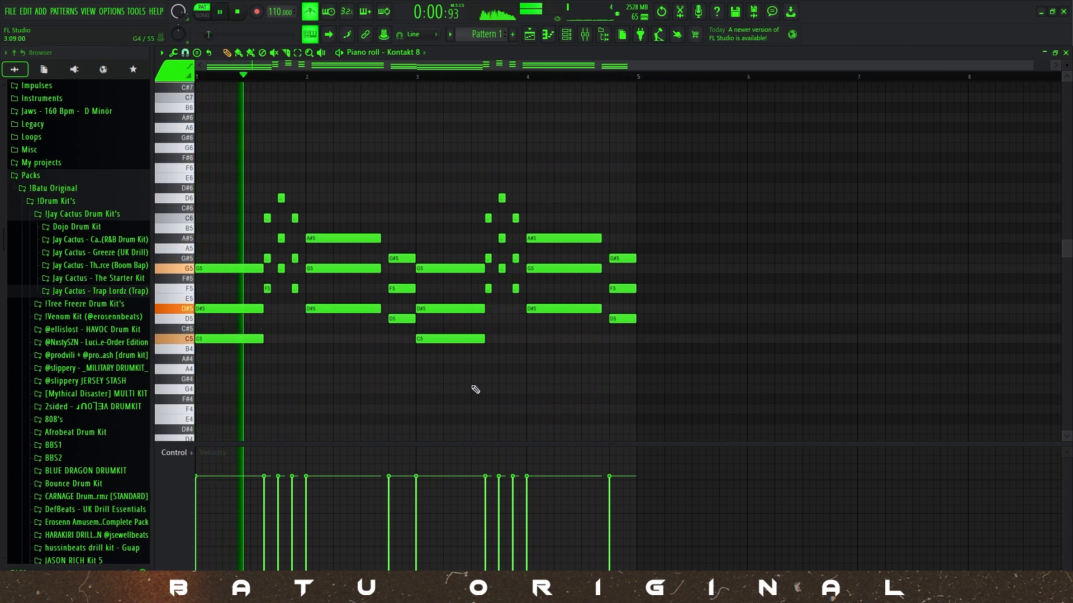
right_click(621, 319)
right_click(626, 289)
right_click(630, 259)
left_click(613, 289)
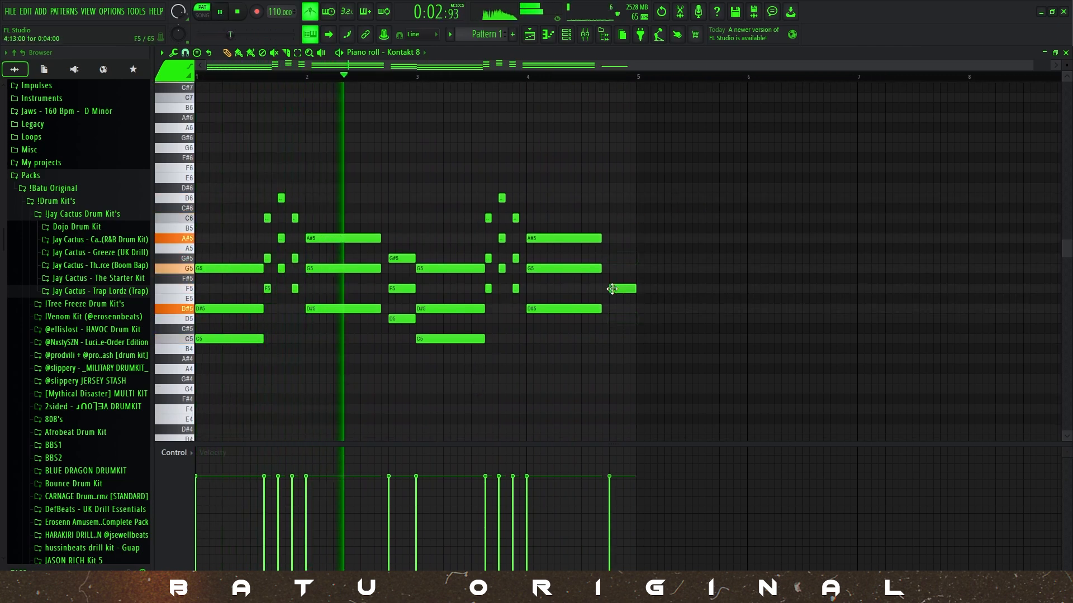
left_click(613, 258)
left_click(610, 218)
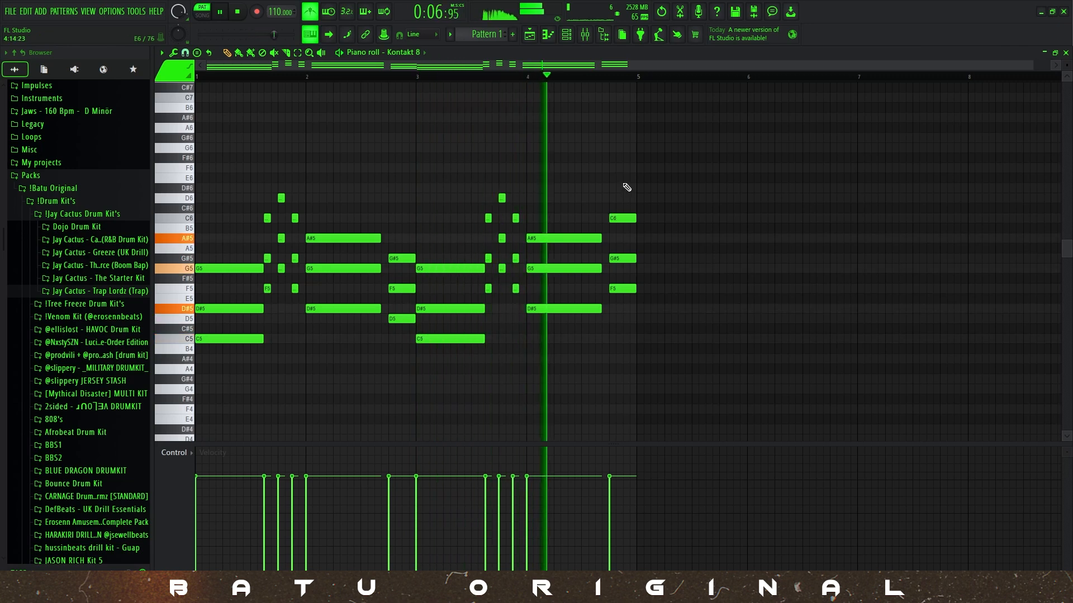
key("space")
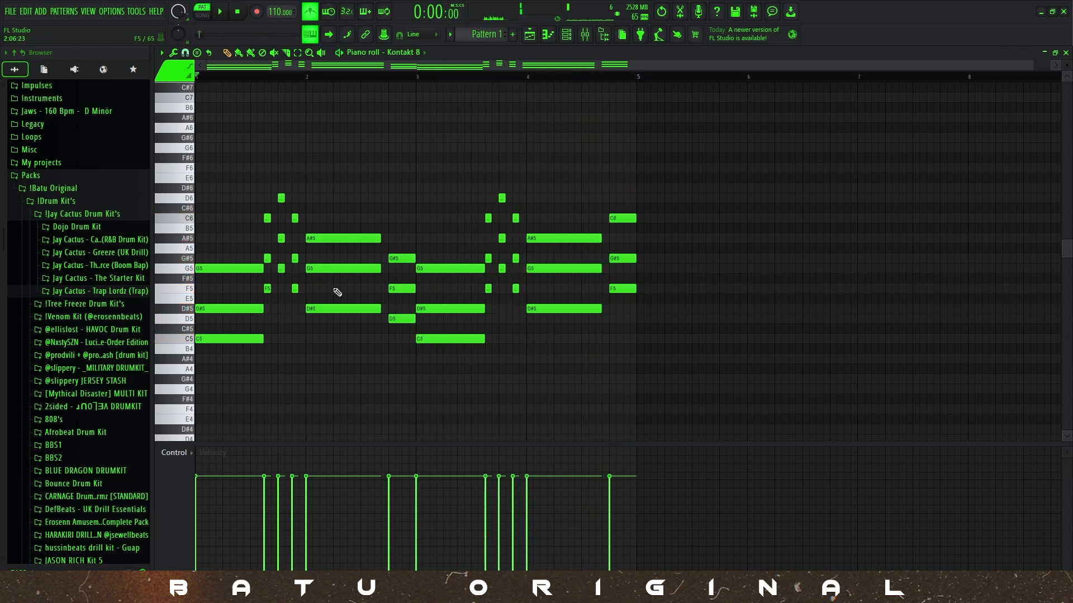
Duplicate the four-bar progression into bars 5 to 8.
key("ctrl+a")
key("ctrl+b")
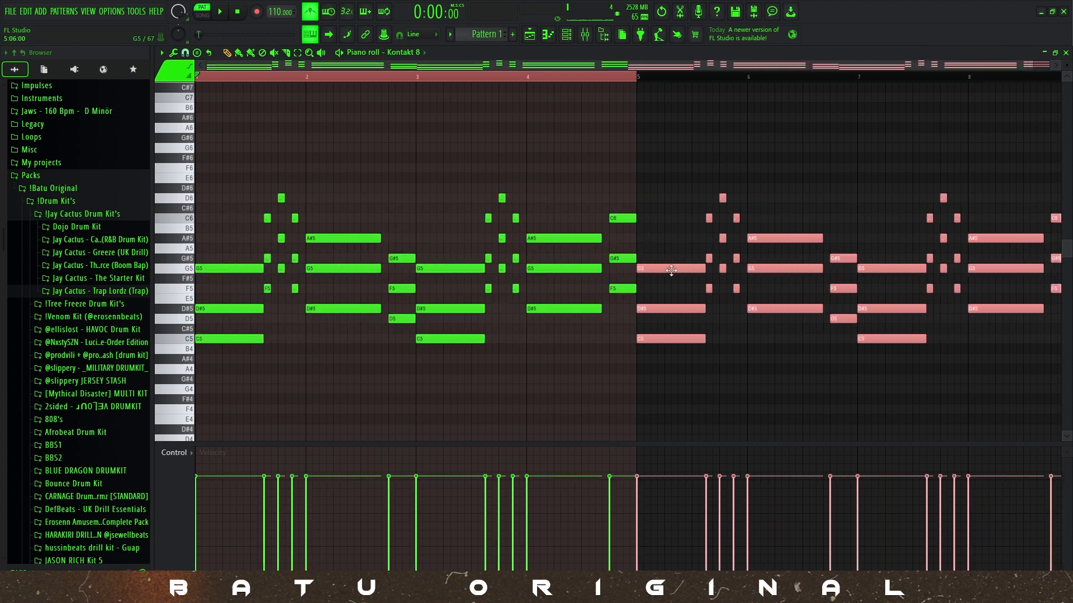
key("ctrl+d")
scroll(479, 271, "down", 3)
key("space")
key("space")
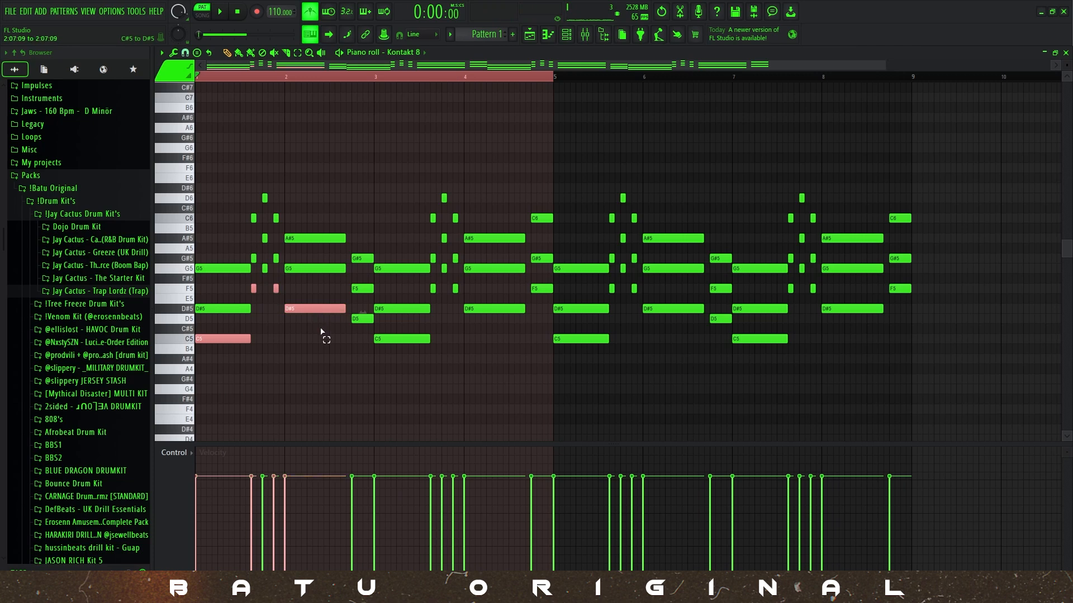
Copy the lowest chord notes of bars 1 and 2 an octave down, repeat them through bar 8 as a bass line, and play it.
left_click_drag(365, 319, 487, 356)
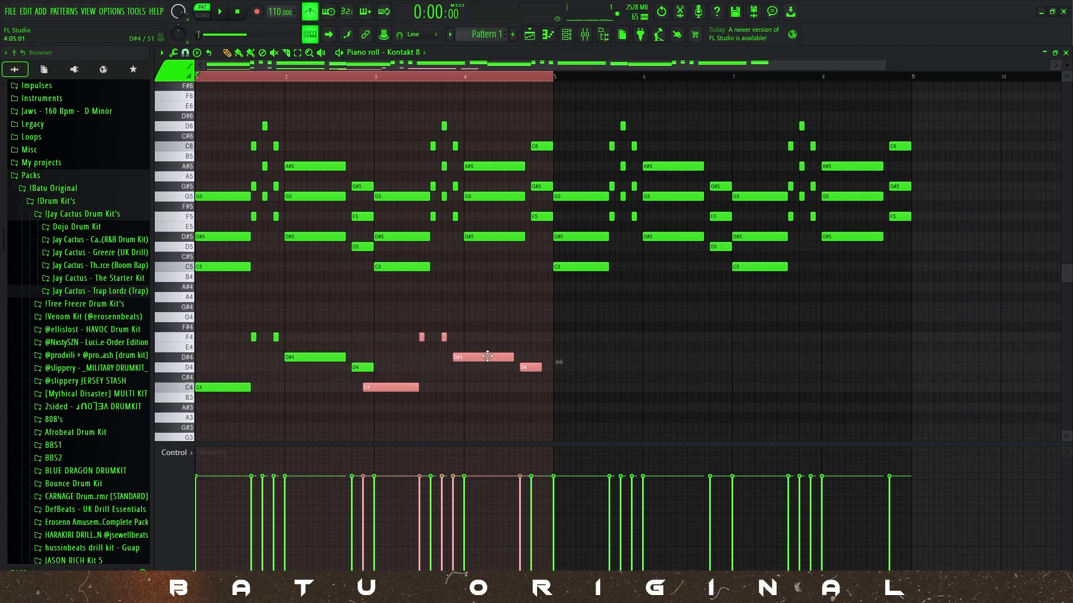
left_click_drag(565, 313, 578, 391)
left_click(429, 80, "ctrl")
key("space")
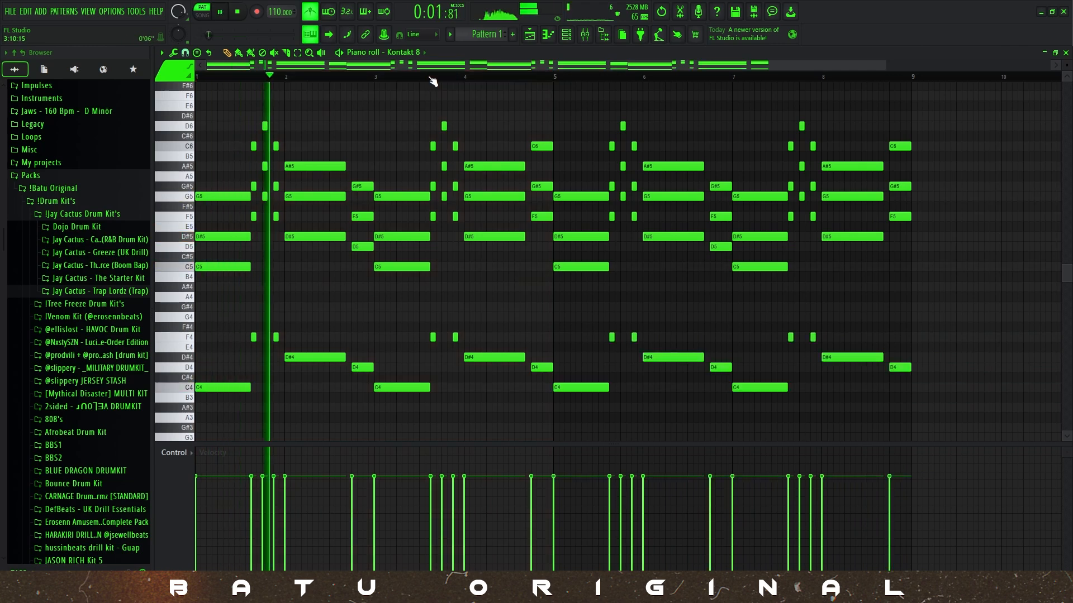
scroll(251, 331, "up", 4)
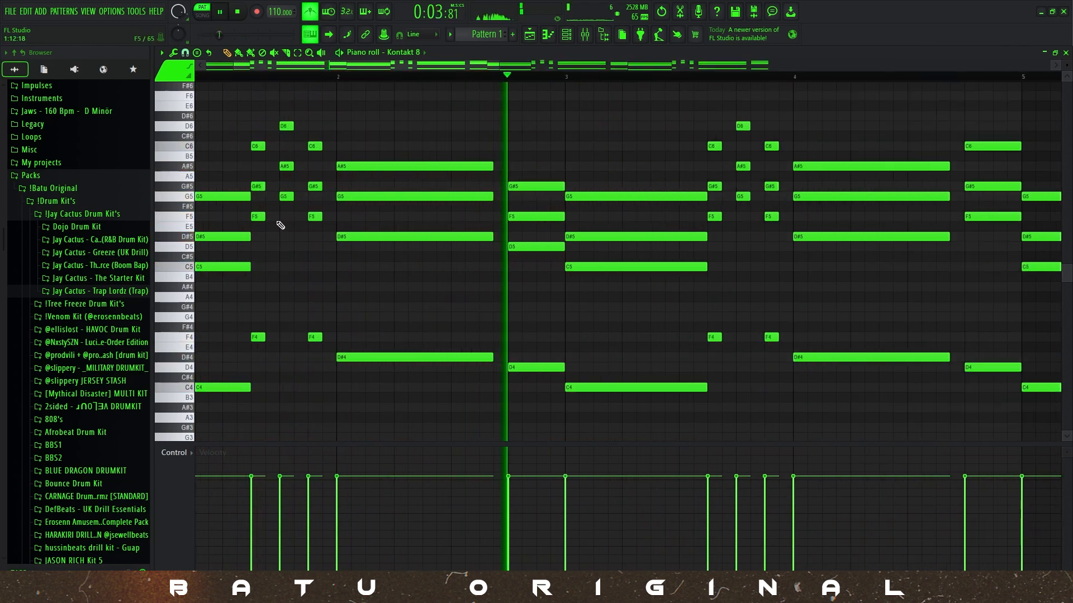
Add short G4 bass notes under the middle short chords of bars 1, 3, 5 and 7, and play the pattern back.
key("space")
left_click_drag(283, 112, 284, 241)
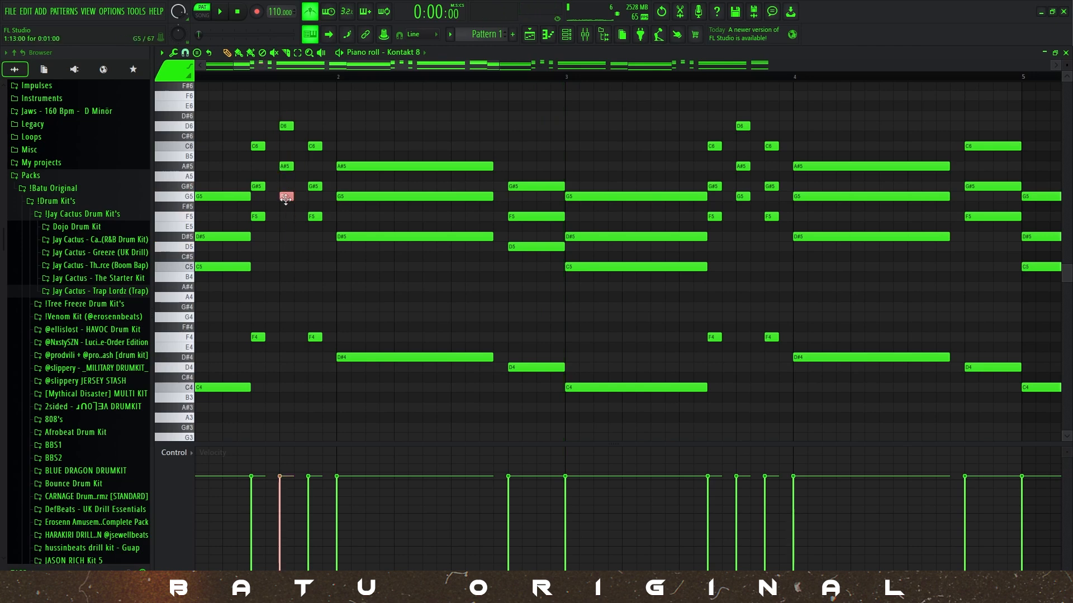
mouse_move(286, 318)
left_mouse_down()
mouse_move(739, 317)
mouse_move(279, 321)
left_mouse_up()
scroll(732, 317, "down", 1)
scroll(300, 321, "down", 4)
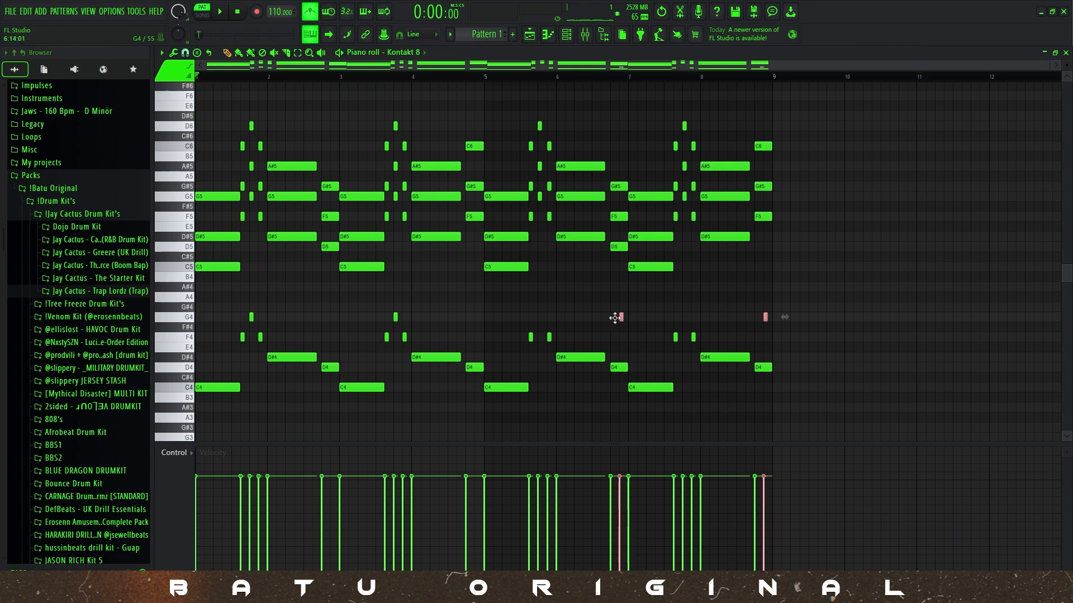
key("space")
left_click(433, 294)
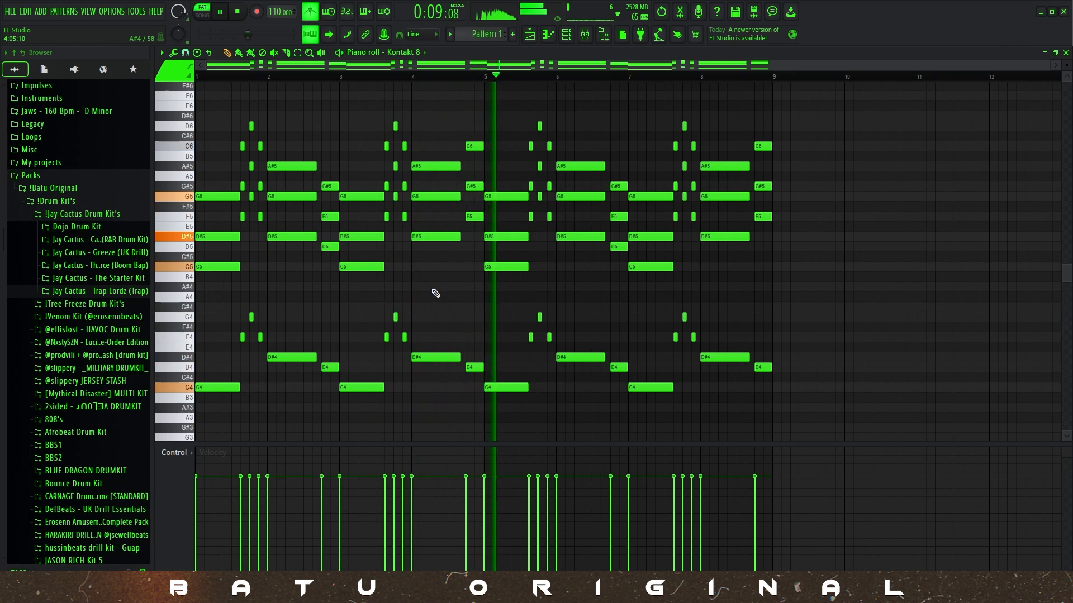
scroll(447, 279, "up", 3)
key("space")
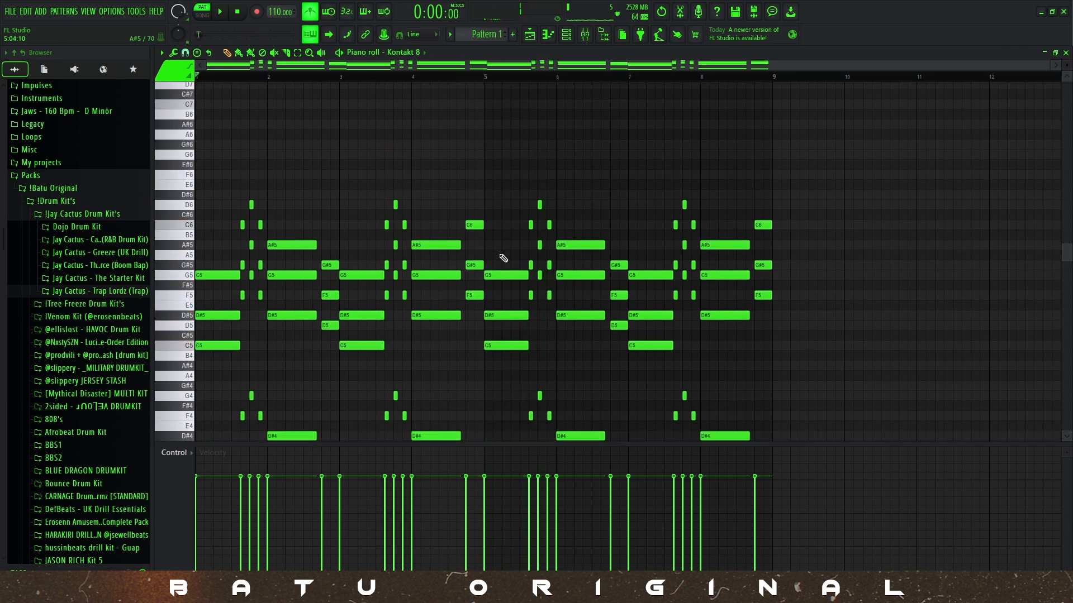
Copy the bass notes of bars 5 to 8 two octaves up as a top melody.
scroll(511, 306, "down", 6)
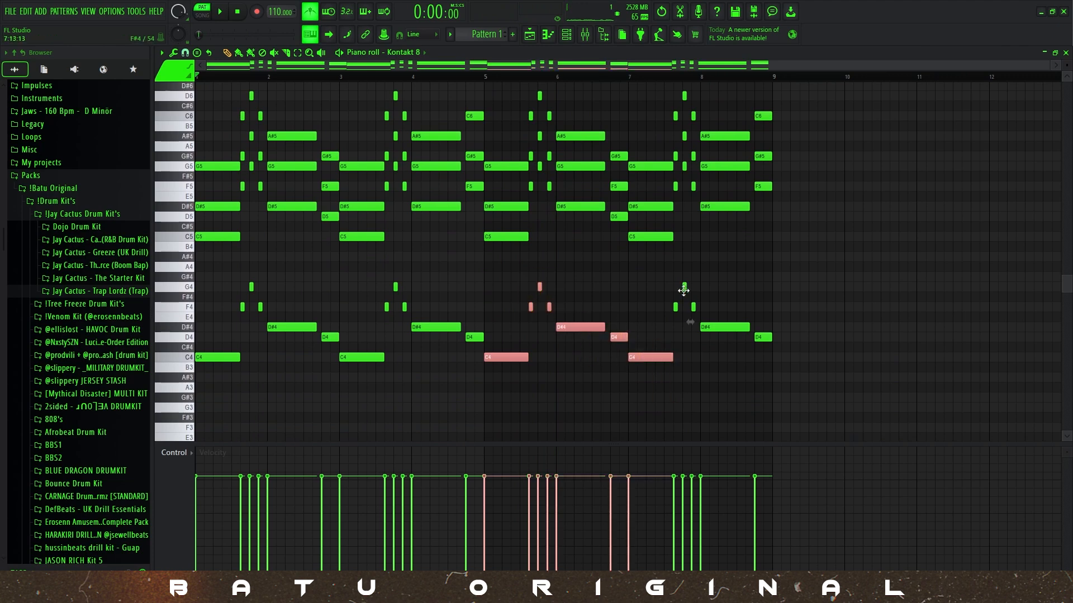
left_click_drag(660, 290, 752, 332)
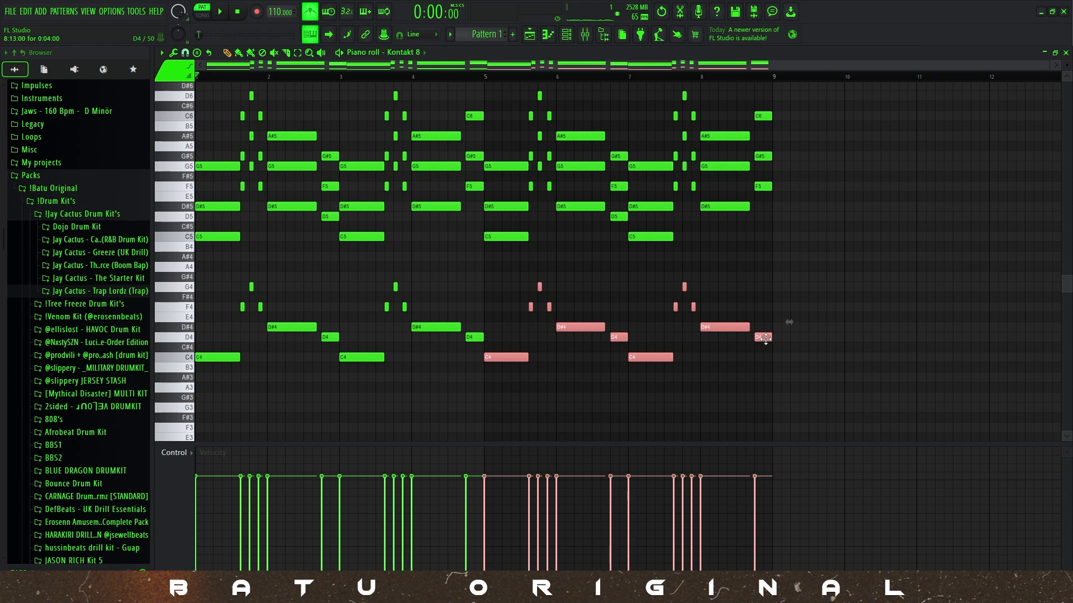
key("ctrl+Up")
key("ctrl+Up")
key("ctrl+Up")
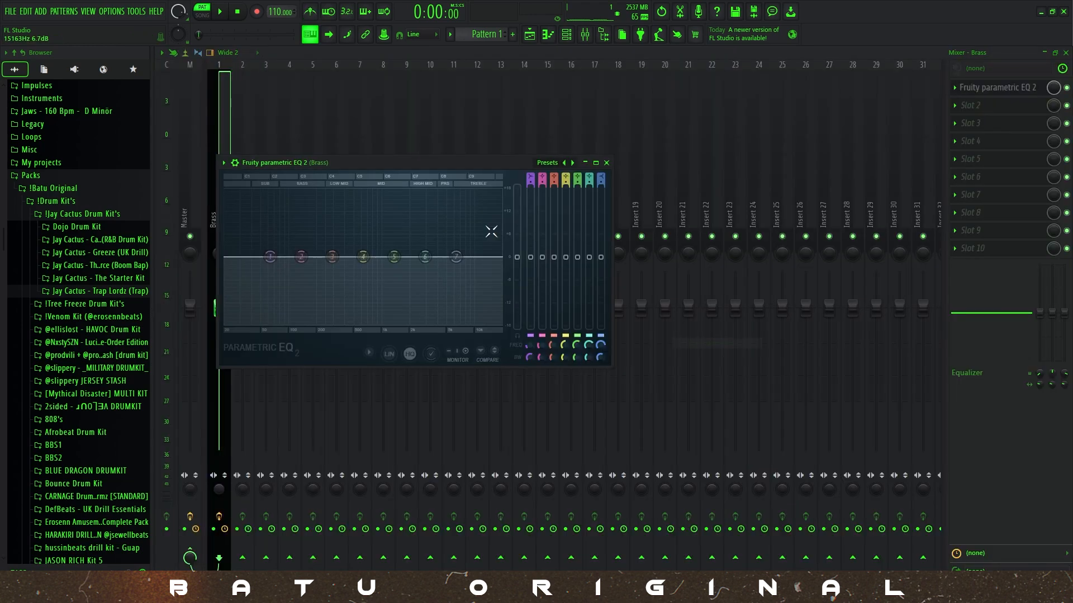
Set band 1 of the Brass track's Parametric EQ 2 to High pass and raise its cutoff frequency during playback.
key("space")
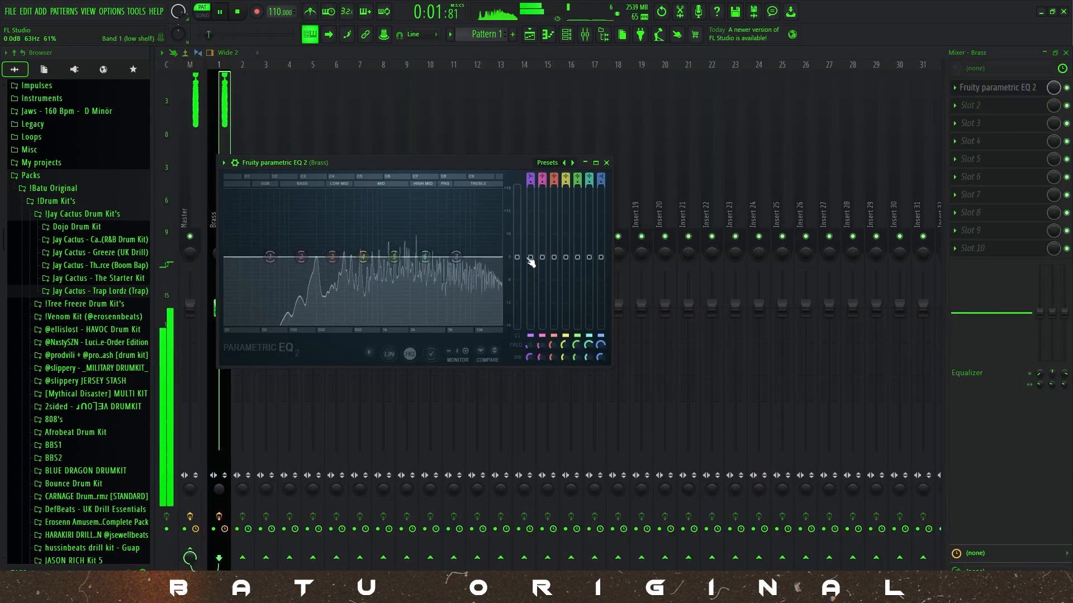
right_click(528, 258)
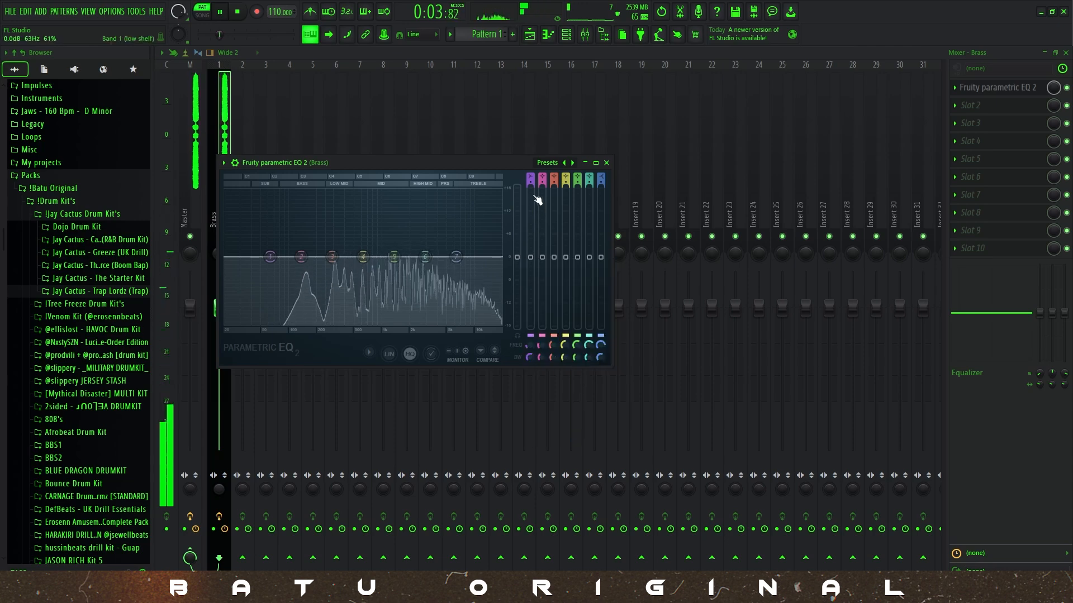
right_click(271, 257)
mouse_move(293, 290)
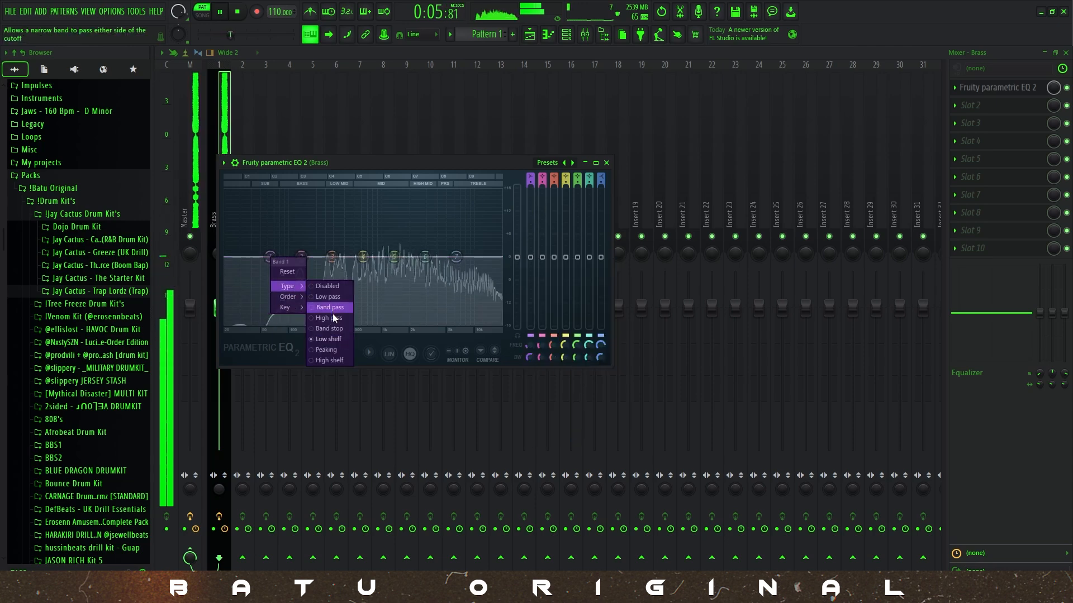
left_click(333, 311)
left_click_drag(276, 258, 290, 258)
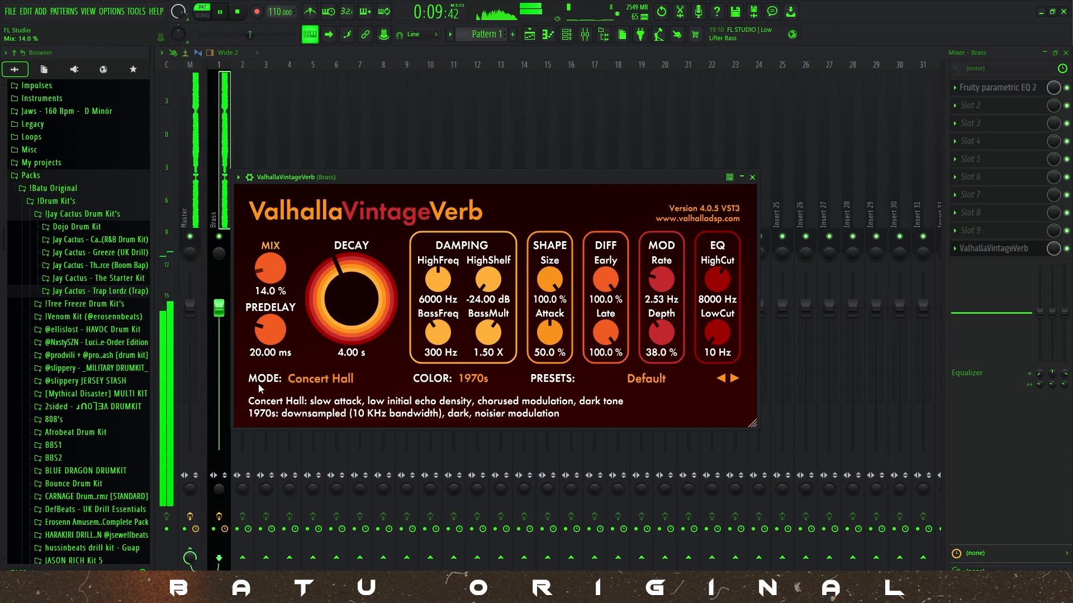
Close the ValhallaVintageVerb reverb of the Brass track and return to the Brass piano roll.
left_click(752, 177)
left_click(567, 38)
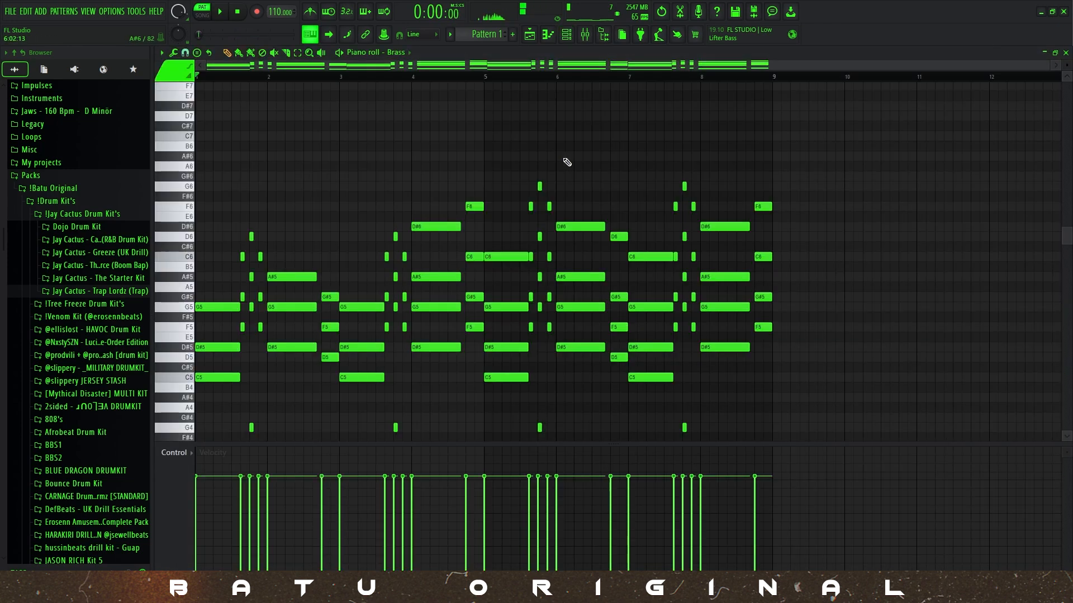
right_click(440, 176)
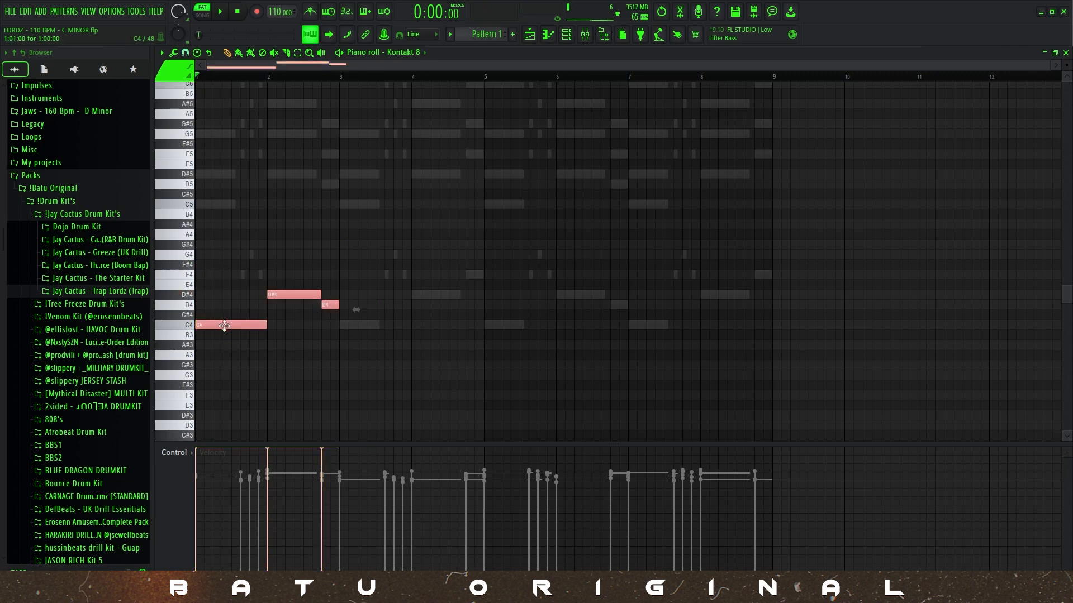
Repeat the two-bar C4, D#4, D4 line in bars 3 and 4 with F4 as the last note, and duplicate it through bar 8.
key("ctrl+b")
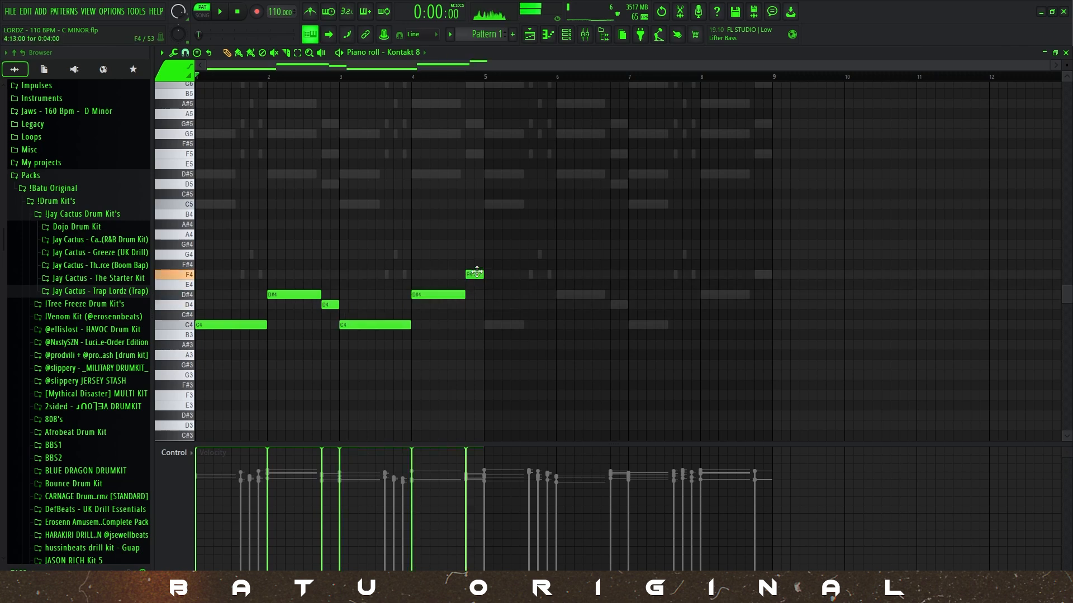
key("ctrl+a")
key("ctrl+b")
Layer the eight-bar line with copies one and two octaves lower, starting on C3 and C2.
key("ctrl+a")
key("ctrl+c")
key("ctrl+v")
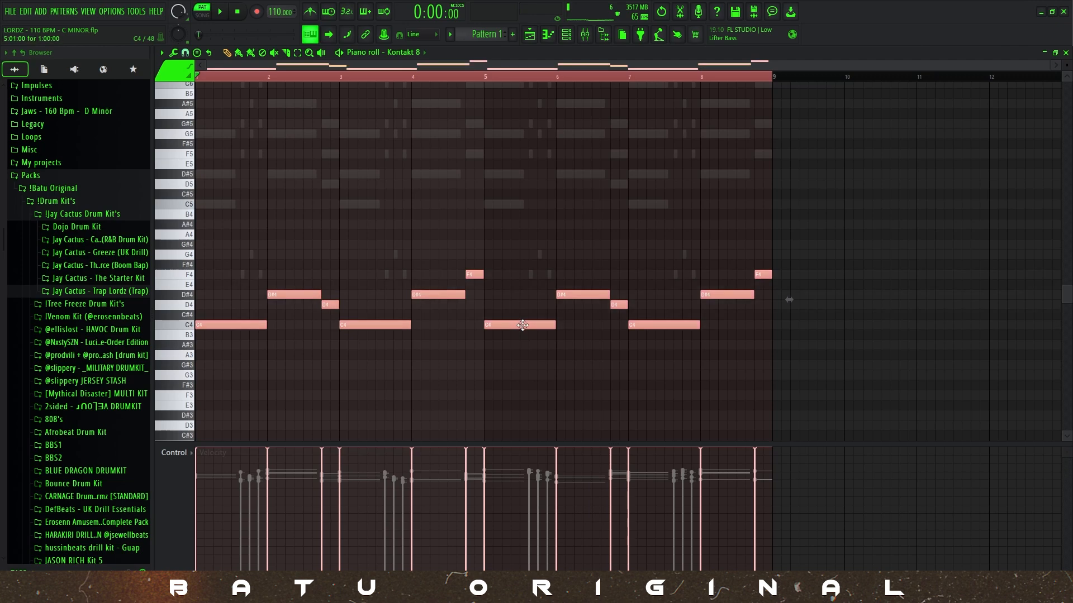
key("ctrl+Down")
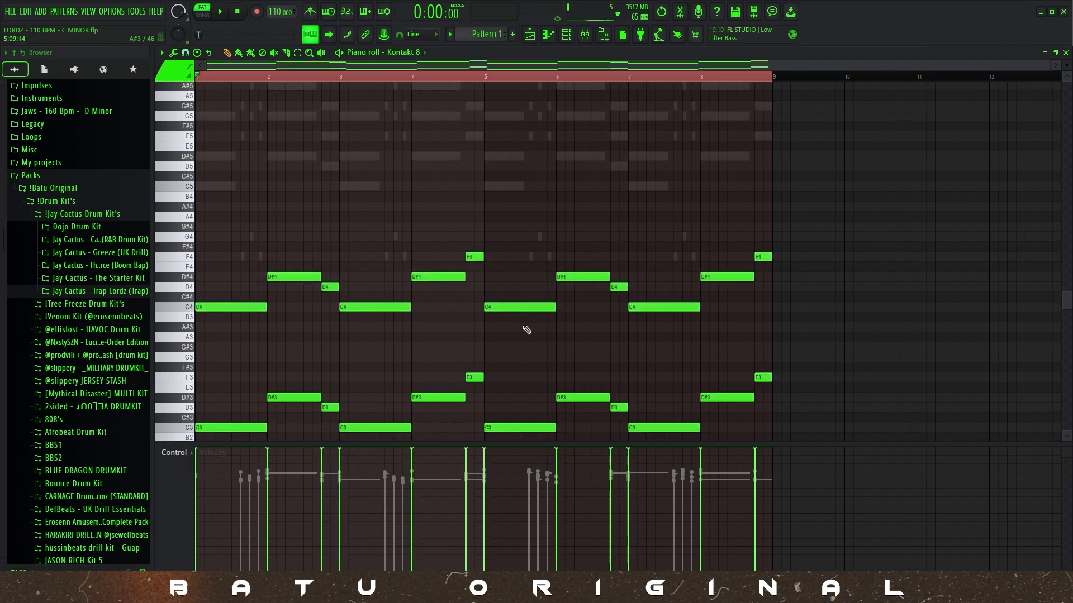
scroll(527, 330, "down", 4)
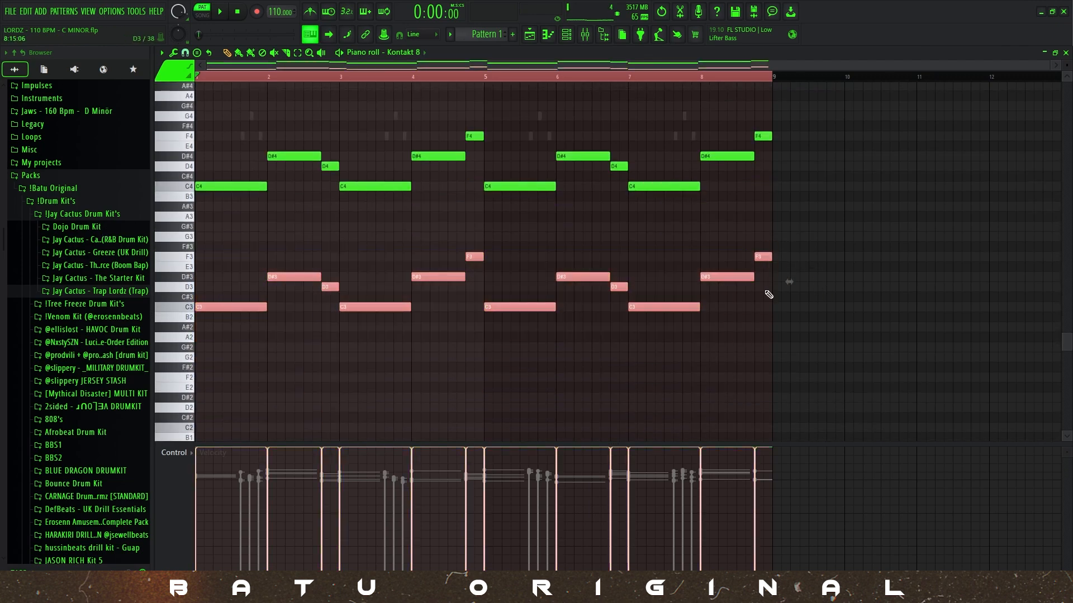
left_click(762, 256)
left_click_drag(797, 348, 238, 308)
key("ctrl+Down")
Randomize the velocities of all three octave layers, play the pattern back and clear the time selection.
key("ctrl+a")
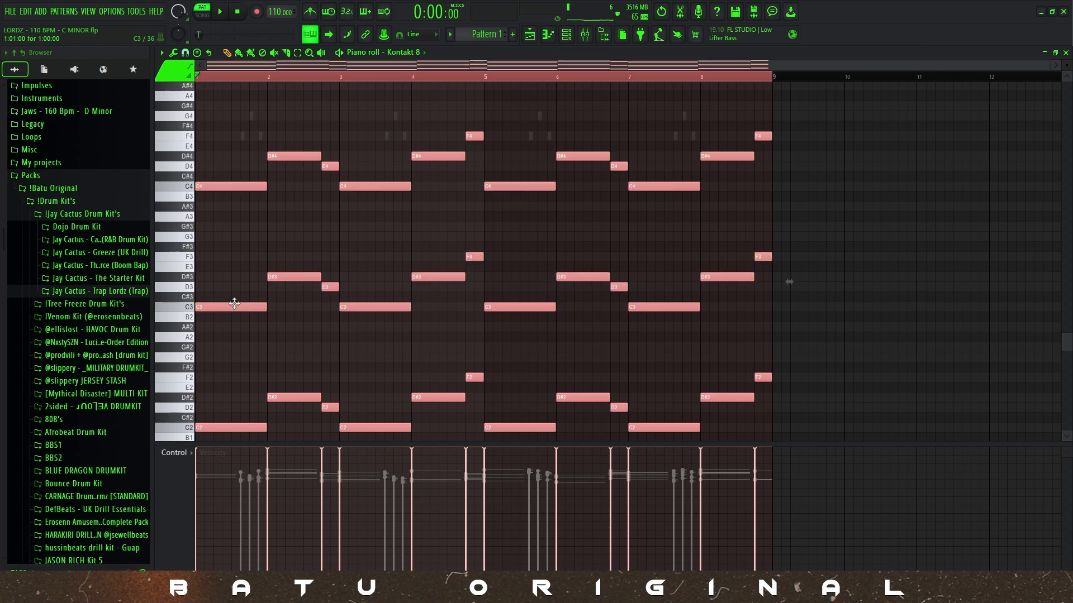
key("alt+r")
left_click(602, 408)
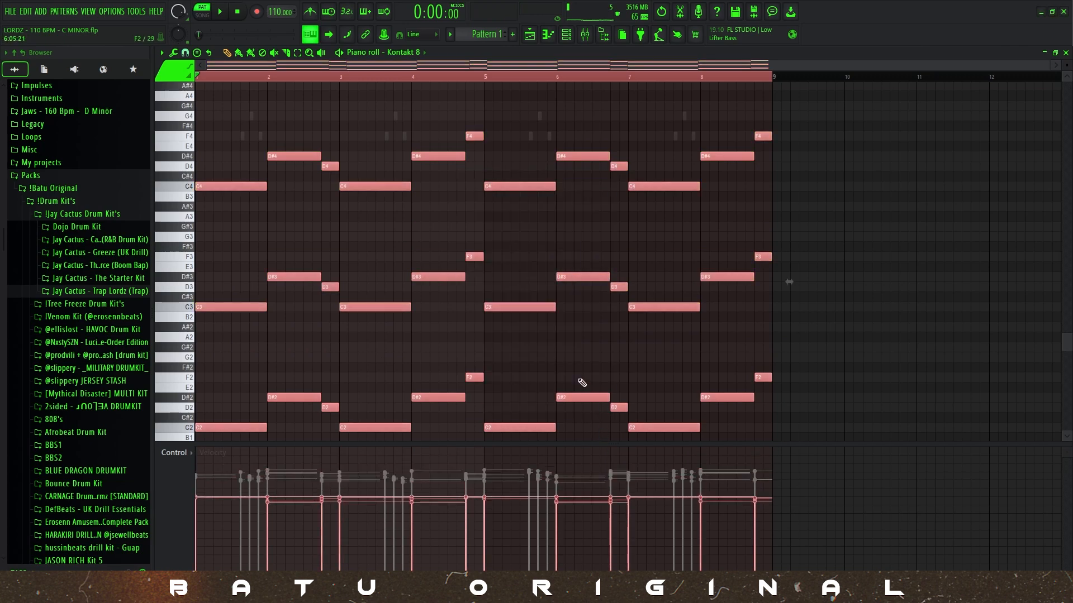
key("space")
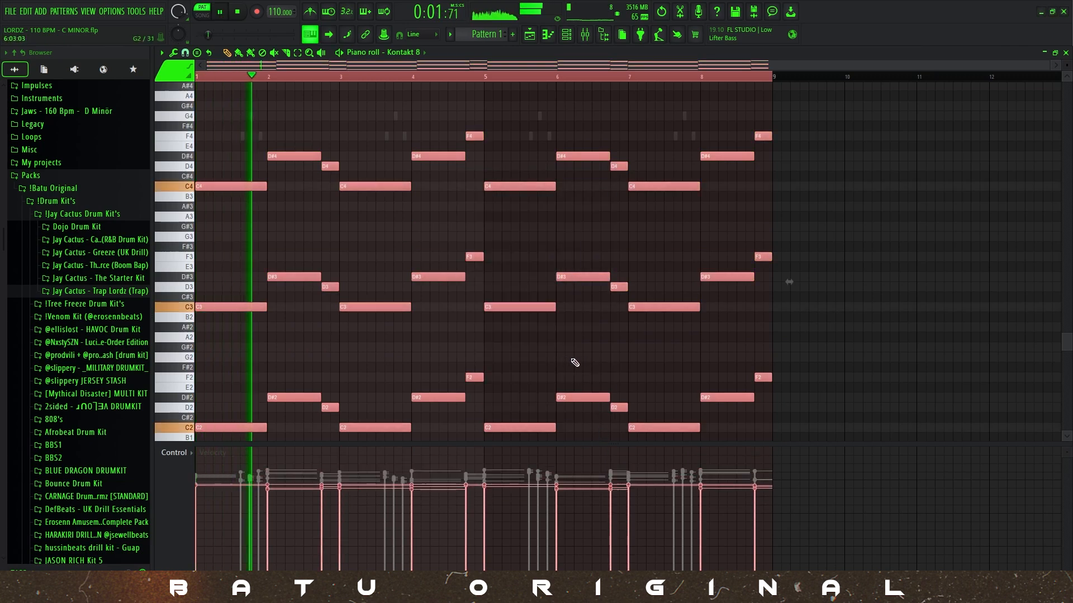
key("ctrl+d")
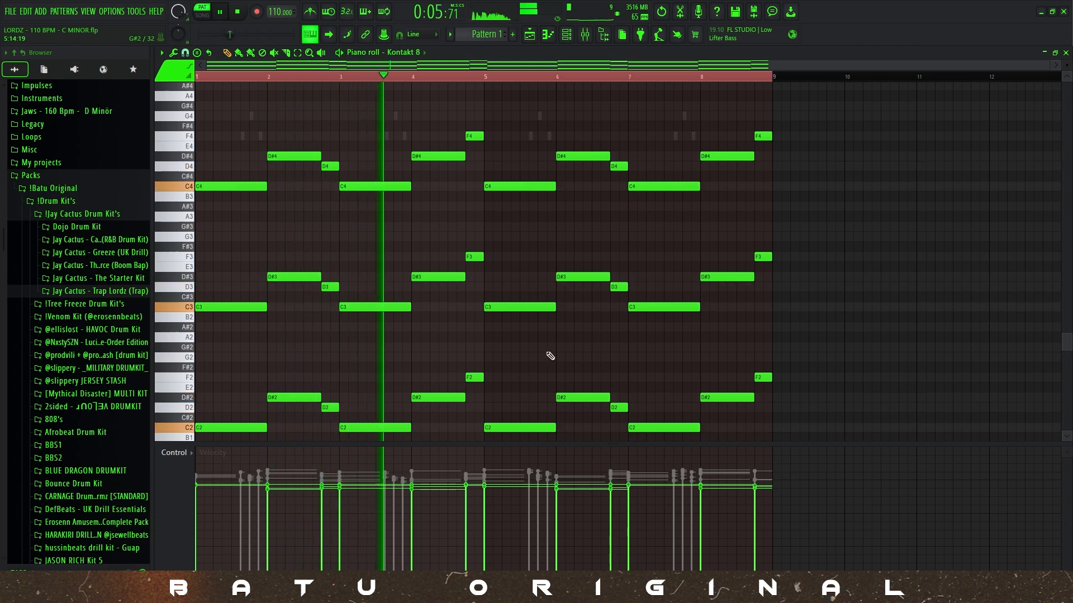
key("ctrl+a")
key("ctrl+d")
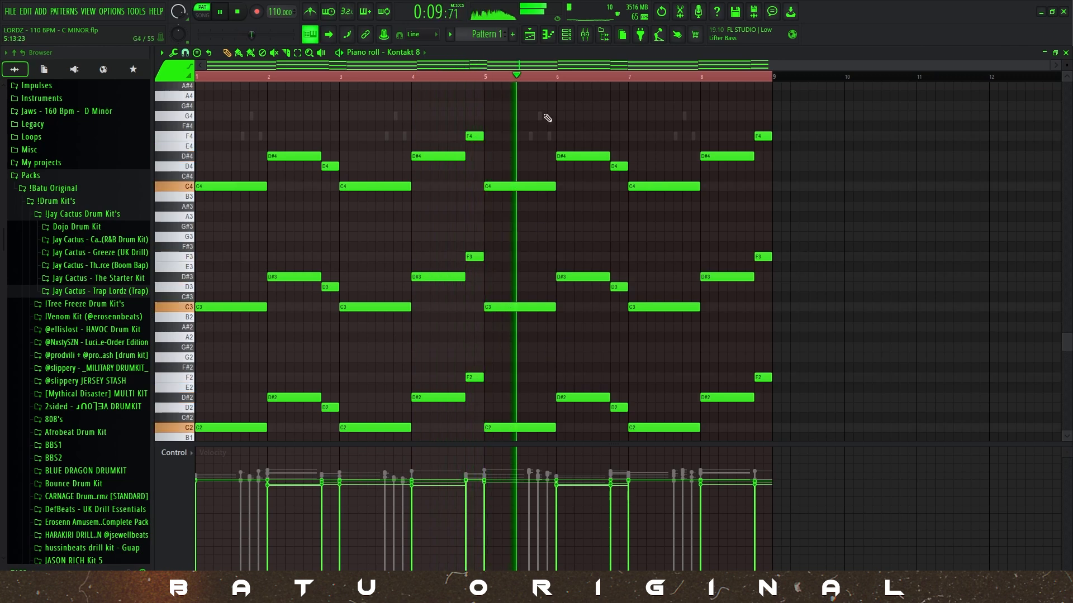
right_click(557, 77)
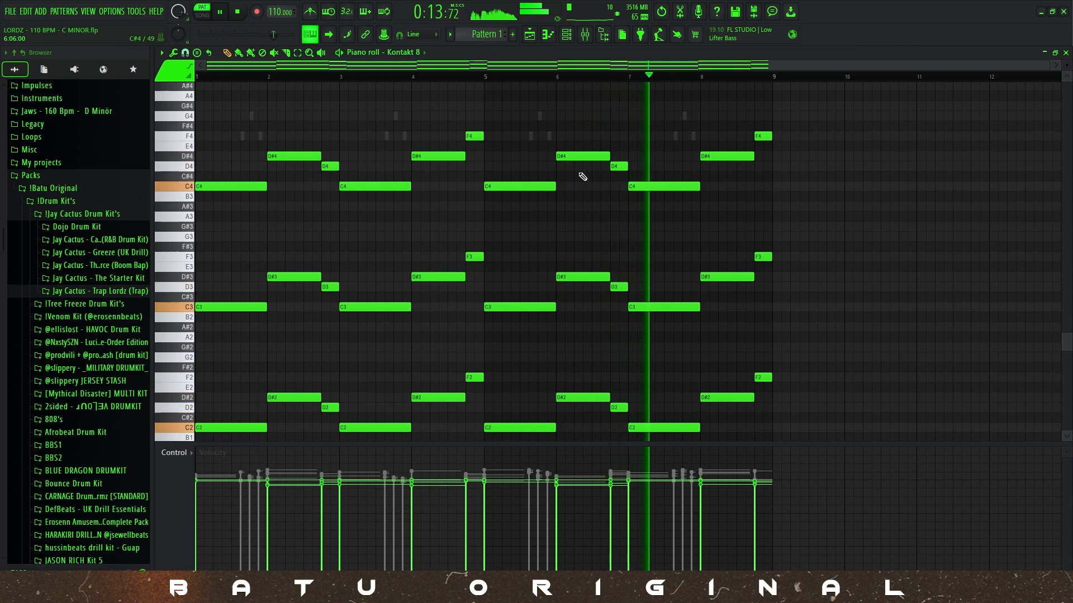
Set band 1 of the Piano track's Parametric EQ 2 to High pass at 70 Hz and boost band 5 during playback.
key("F9")
key("space")
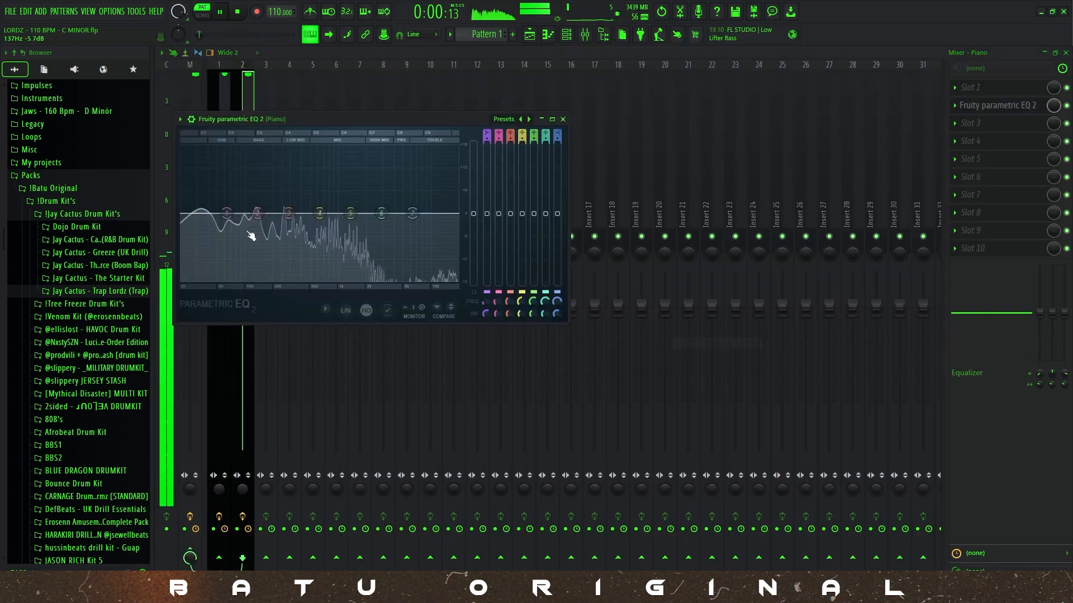
right_click(226, 213)
mouse_move(244, 243)
left_click(288, 274)
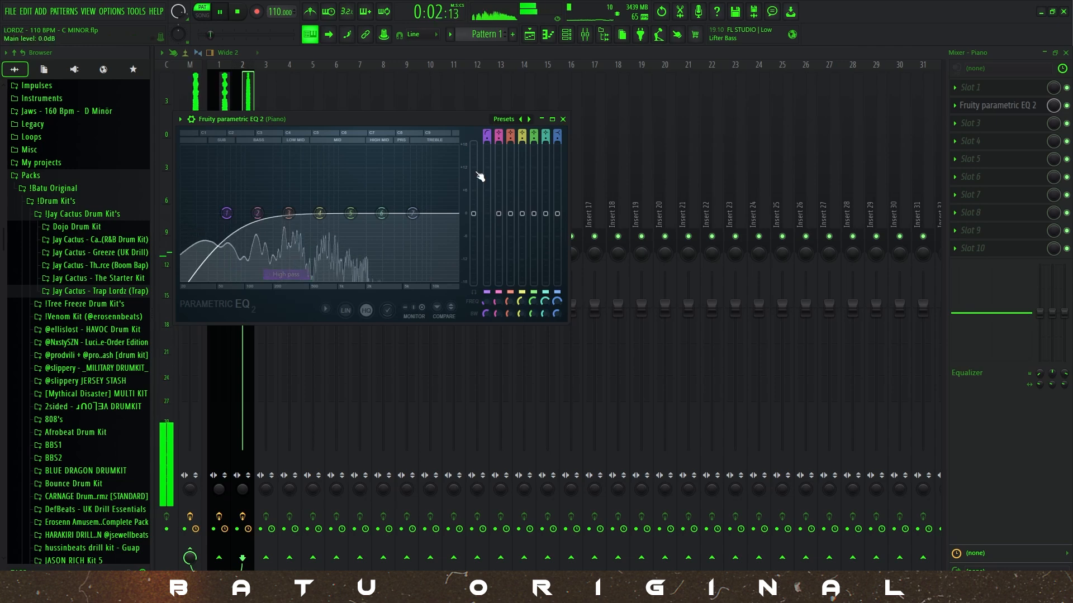
left_click_drag(226, 214, 227, 214)
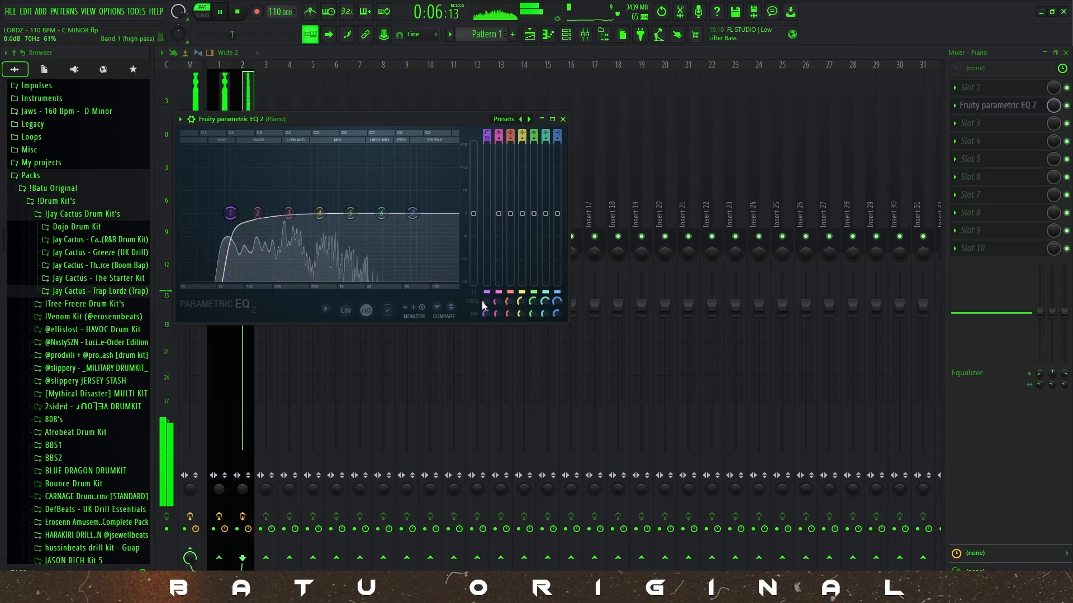
left_click_drag(351, 213, 352, 196)
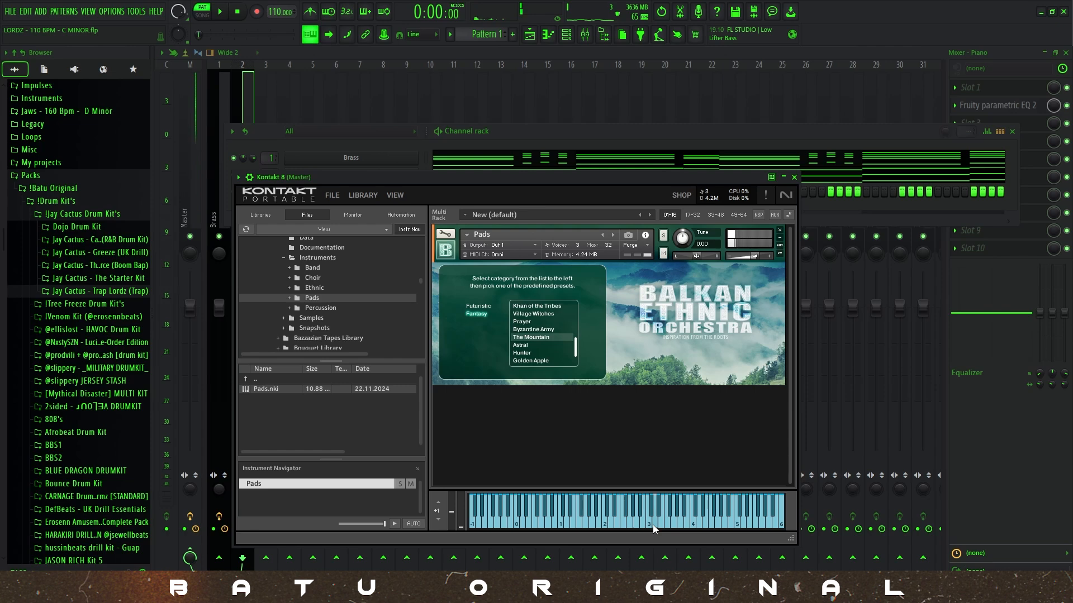
Audition The Mountain preset of the Kontakt Pads instrument, close the plugin and open the channel's empty piano roll.
left_click(681, 528)
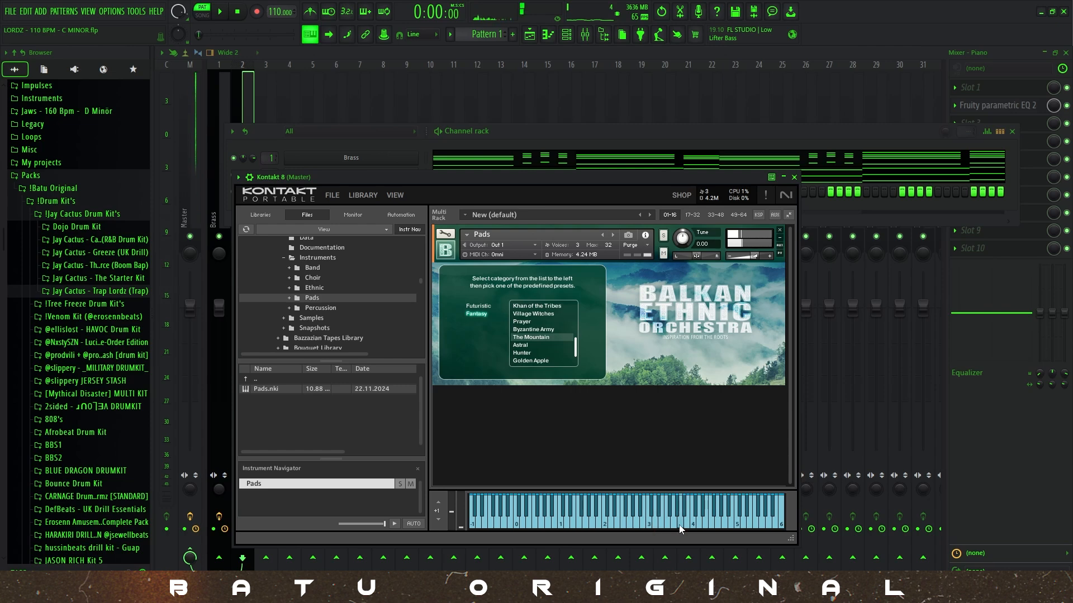
left_click(794, 178)
right_click(413, 194)
left_click(437, 189)
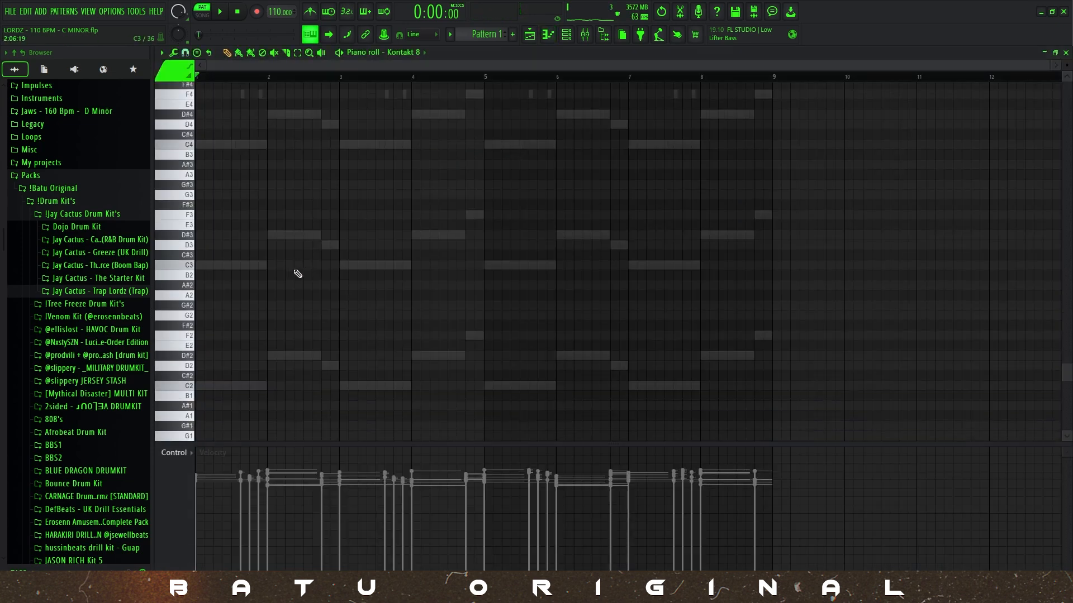
Draw a two-bar C2, D#2, D2 line, repeat it in bars 3 and 4 ending on F2, and duplicate it through bar 8.
scroll(301, 270, "down", 5)
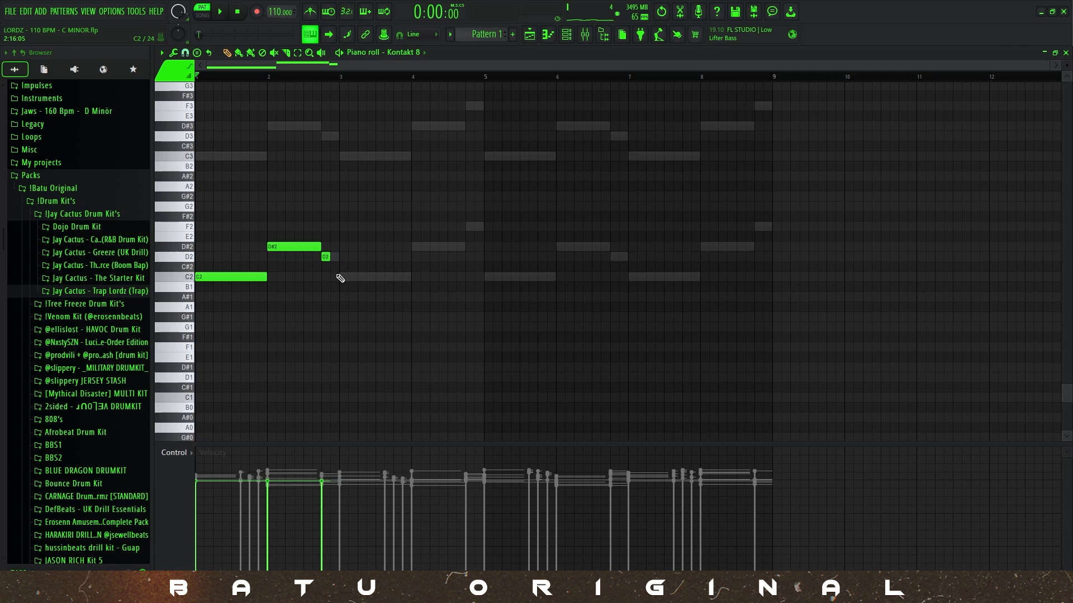
key("ctrl+a")
left_click_drag(228, 281, 371, 283)
left_click(431, 299)
left_click_drag(473, 256, 474, 226)
key("ctrl+a")
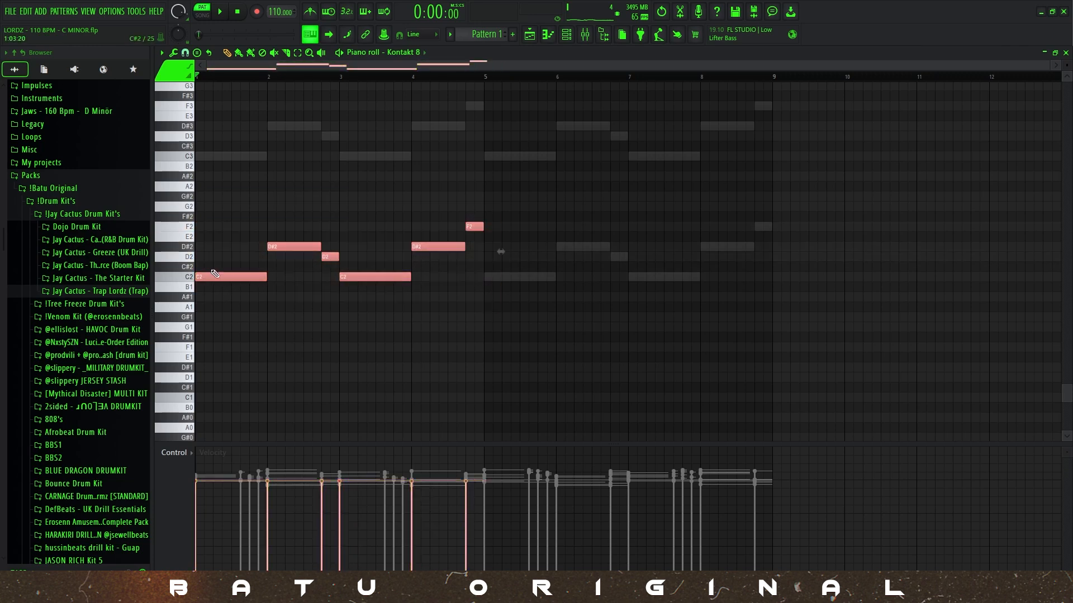
key("ctrl+b")
Raise the whole pad line three octaves so it starts on C5, and listen to it in the pattern.
key("ctrl+a")
key("ctrl+Up")
key("ctrl+Up")
key("space")
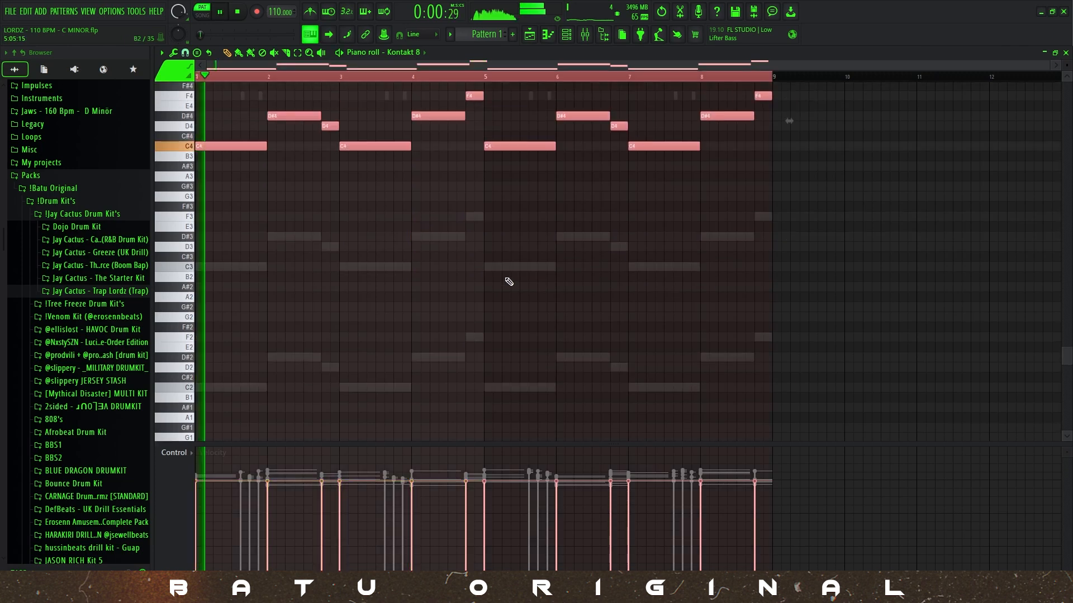
scroll(509, 280, "up", 5)
key("ctrl+Up")
scroll(509, 281, "up", 3)
key("ctrl+d")
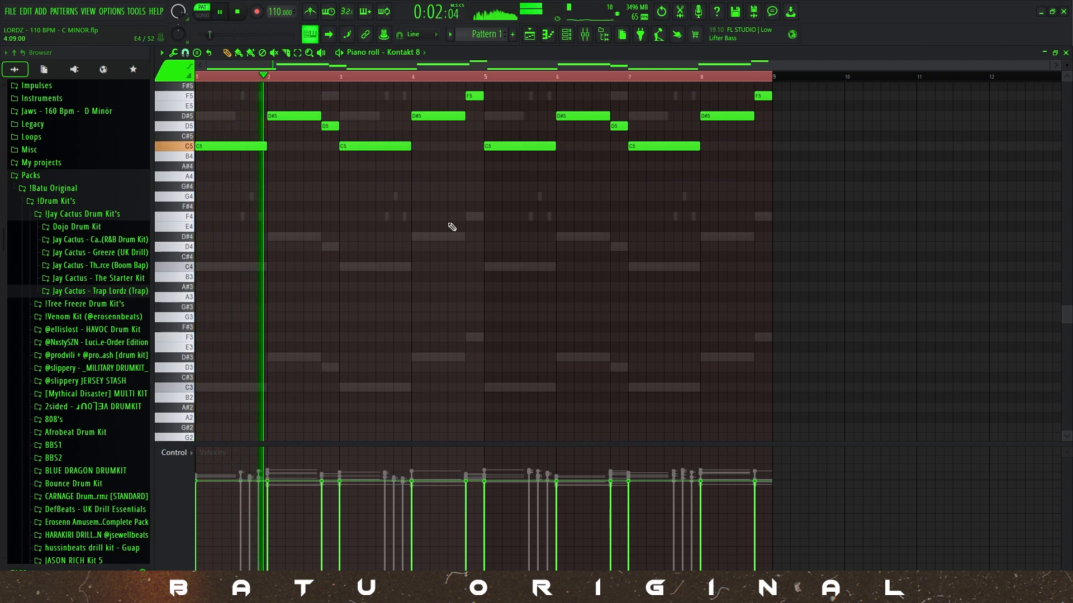
scroll(452, 227, "up", 1)
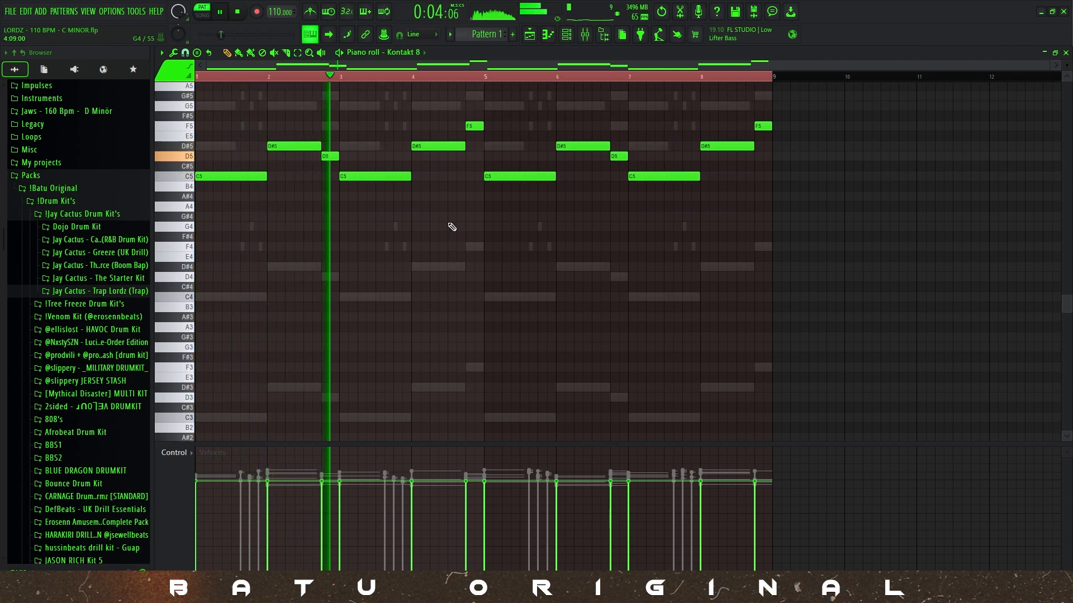
scroll(452, 227, "up", 1)
scroll(452, 226, "up", 1)
Raise the pad line one more octave so it starts on C6, and play the pattern back.
key("space")
key("ctrl+a")
key("ctrl+Up")
scroll(450, 193, "up", 1)
key("ctrl+d")
key("space")
scroll(450, 194, "up", 2)
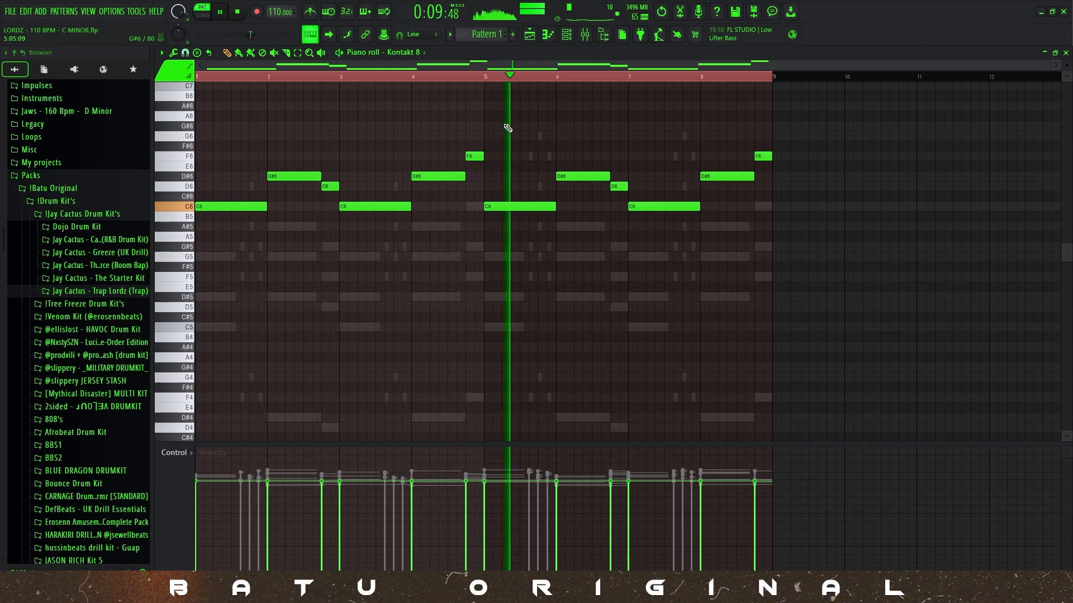
Set the Drive of the Pad mixer track's Decapitator to 4.0 and close the plugin window.
key("F9")
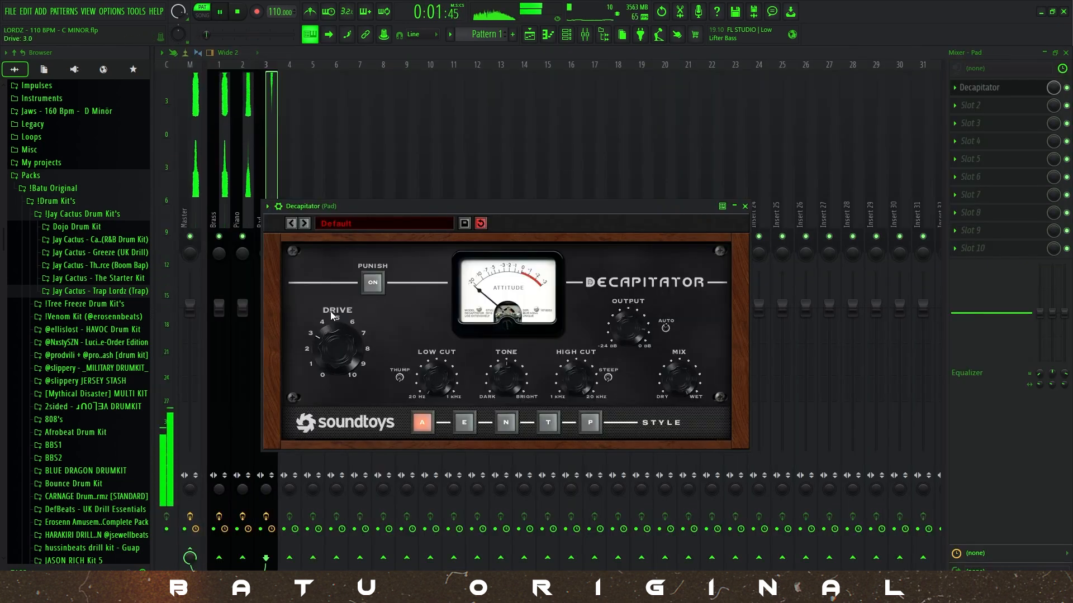
left_click_drag(330, 311, 330, 307)
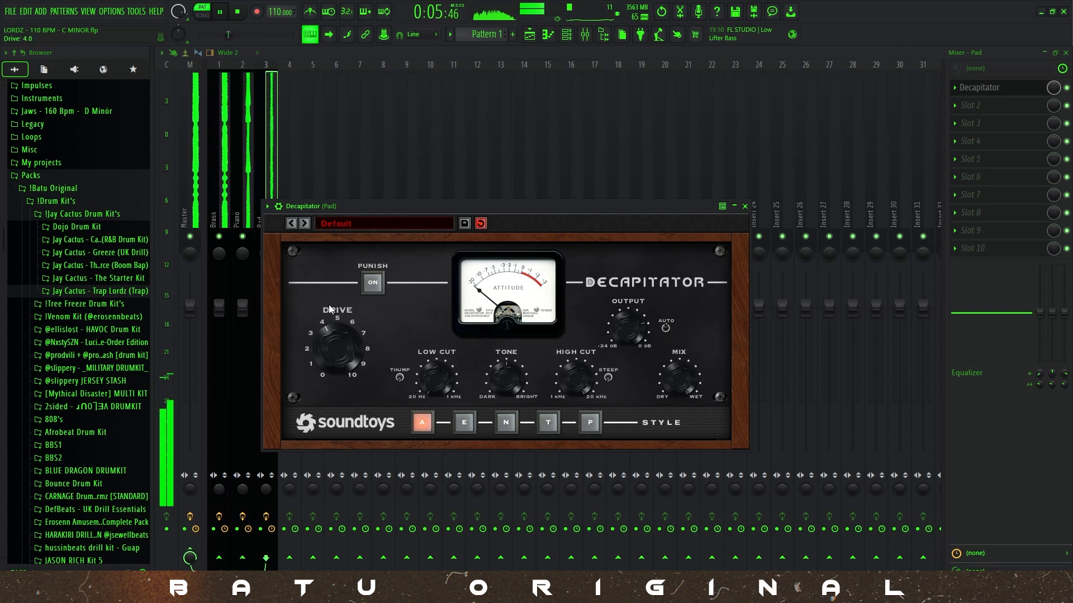
left_click(745, 207)
Add Fruity Parametric EQ 2 to the Pad track, boost its upper bands slightly and turn band 1 into a Steep 6 high-pass.
left_click(981, 88)
mouse_move(980, 100)
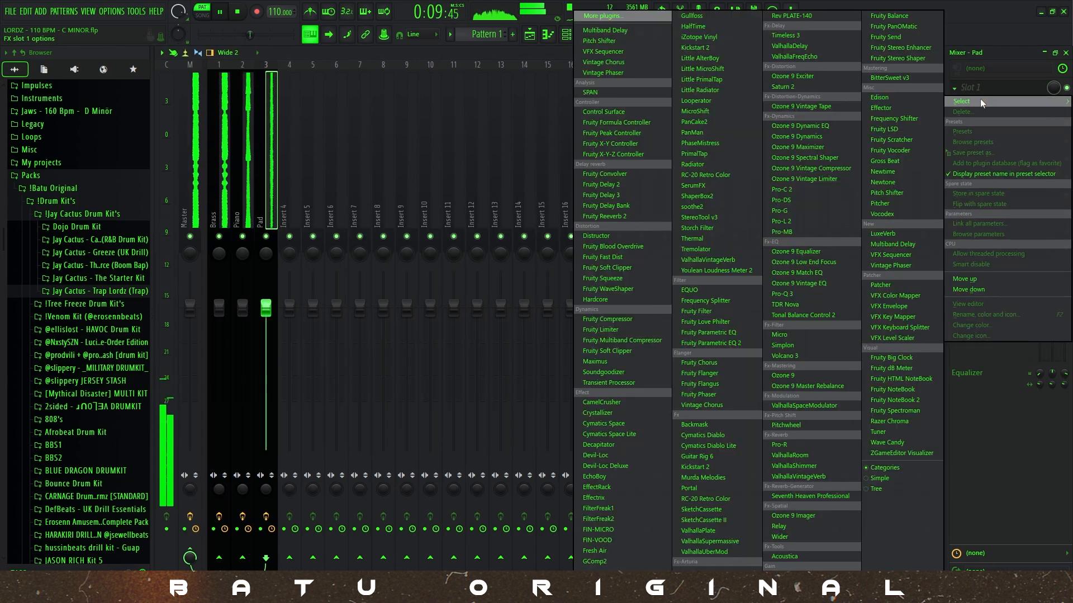
left_click(710, 343)
left_click_drag(472, 286, 453, 275)
left_click_drag(423, 287, 421, 278)
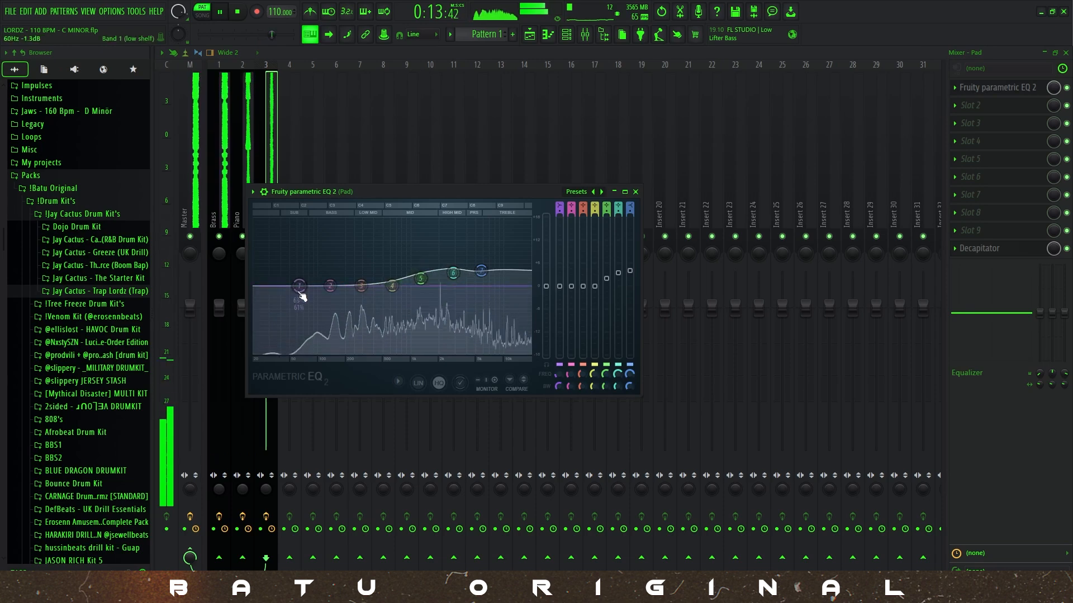
right_click(300, 286)
left_click(354, 346)
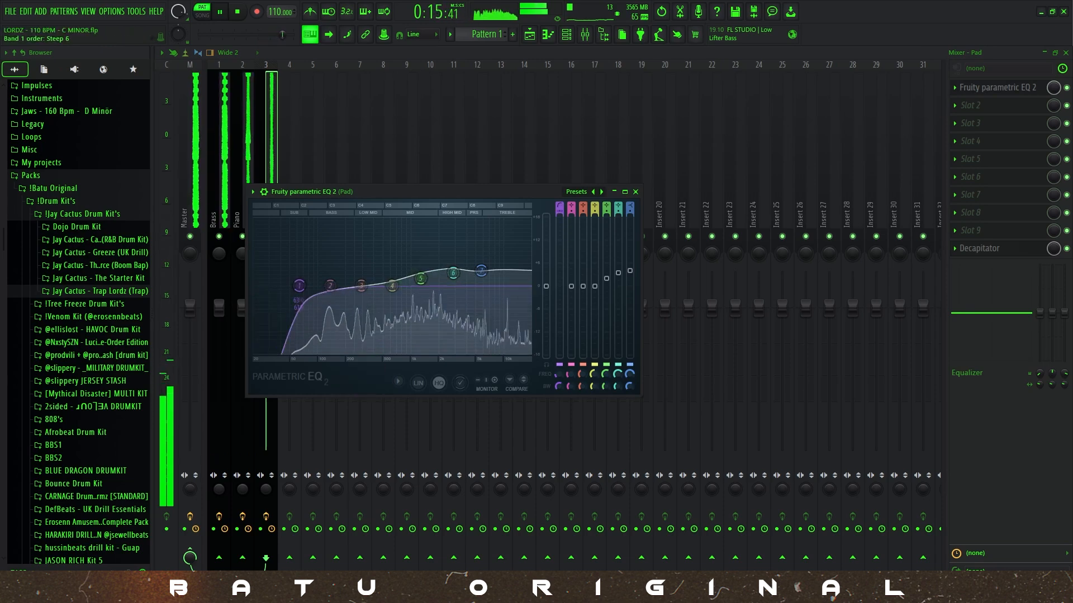
left_click(635, 192)
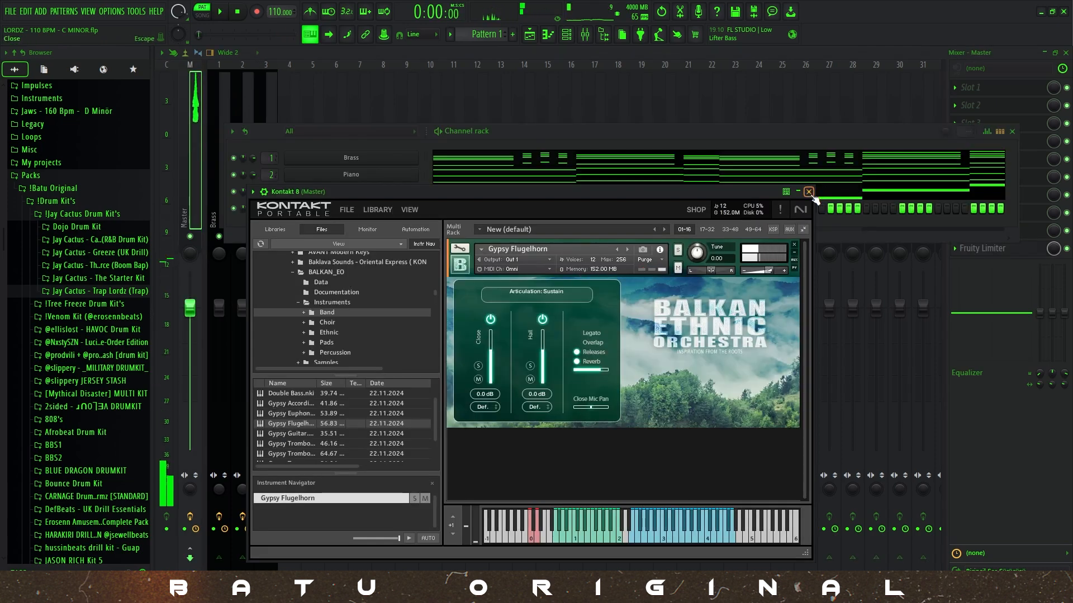
Close the Gypsy Flugelhorn instrument, open its channel's piano roll and draw a C5 note filling bar 1.
left_click(810, 192)
key("F7")
scroll(292, 304, "down", 3)
left_click(218, 309)
key("space")
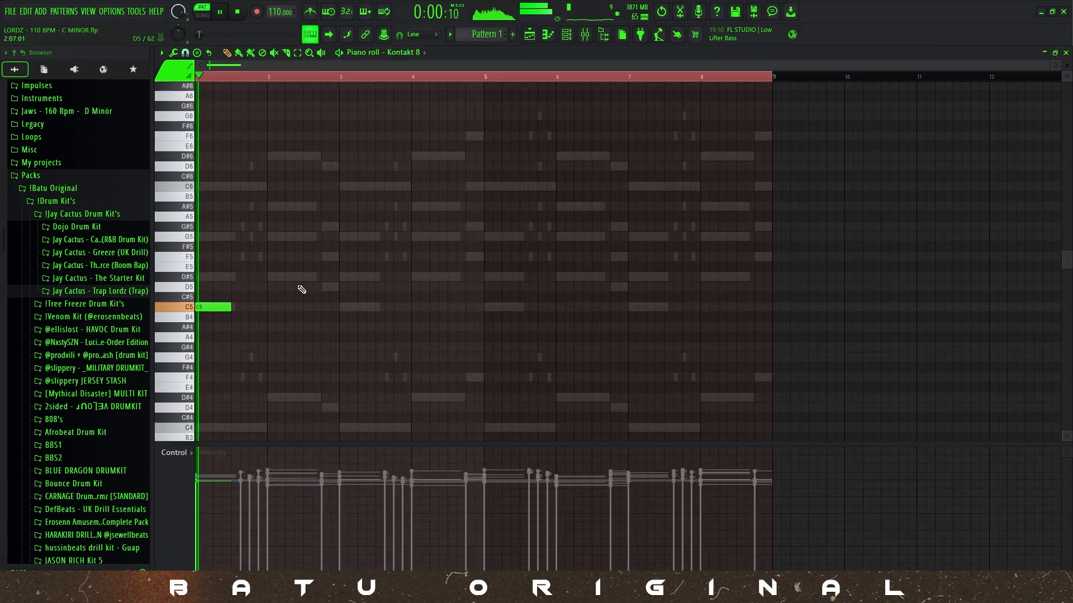
left_click_drag(230, 306, 268, 305)
Continue the flugelhorn line with D#5 and a short D5 in bar 2 and a C5 note filling bar 3.
left_click(268, 277)
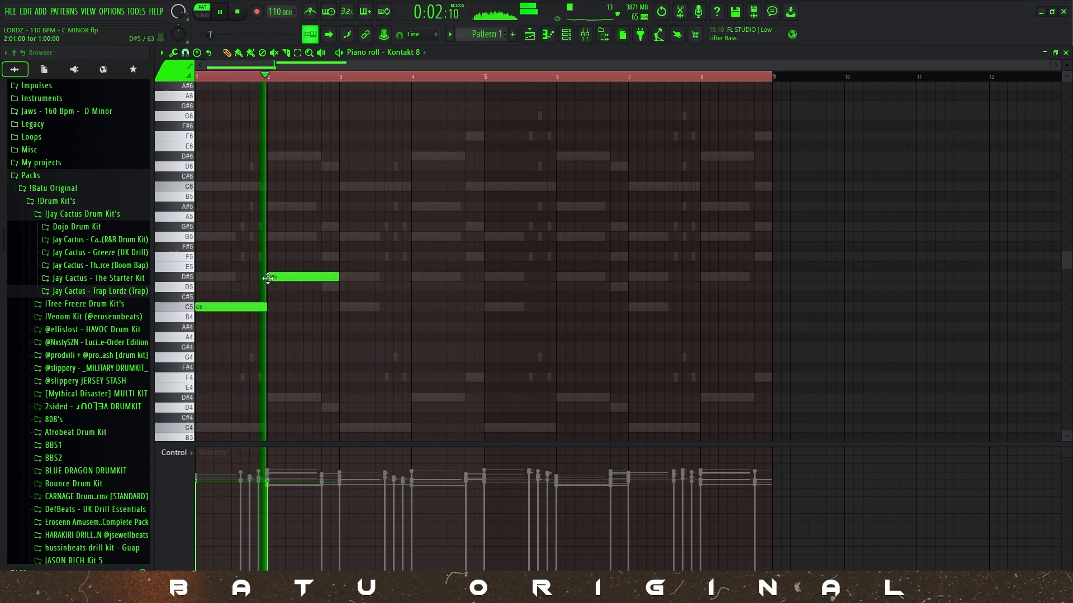
left_click(344, 291)
key("space")
key("space")
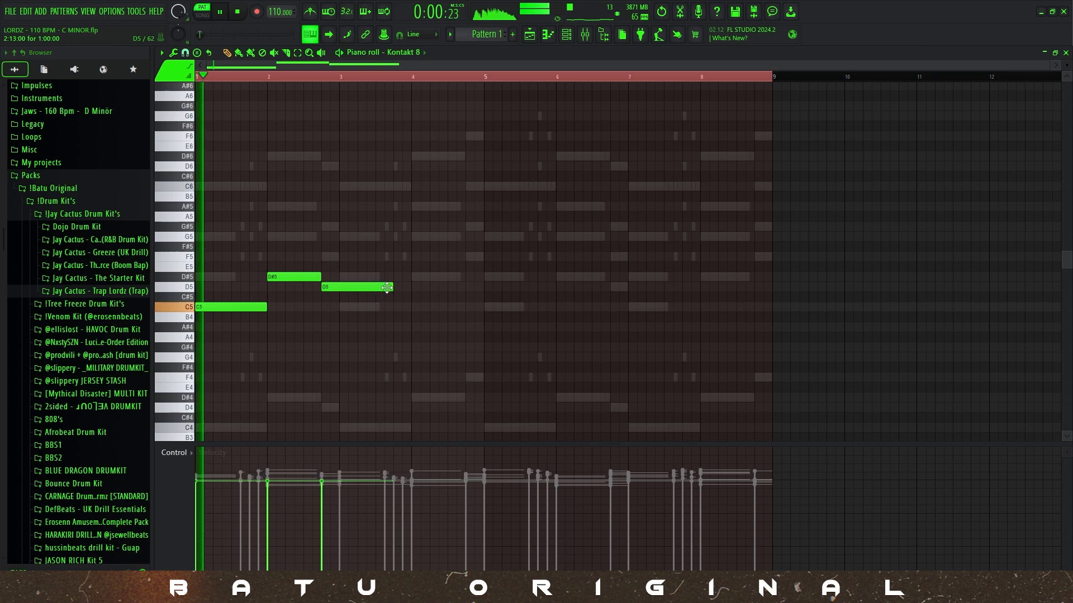
left_click_drag(392, 287, 412, 309)
left_click(348, 307)
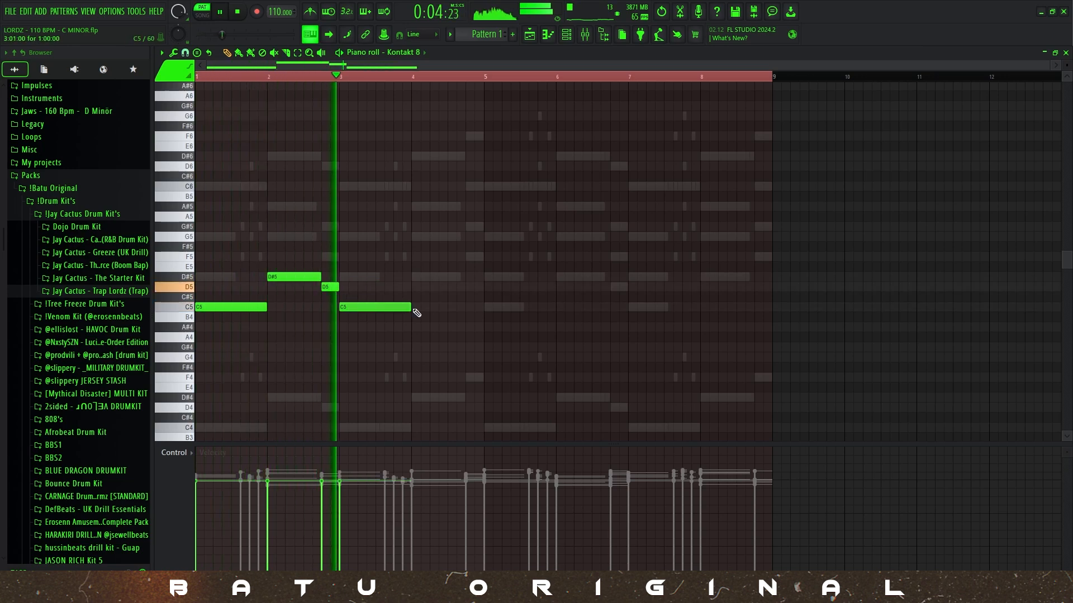
Copy the line to bar 4 starting on D#5, and delete all copied notes except the D#5 in bar 4.
key("ctrl+a")
left_click_drag(221, 307, 438, 275)
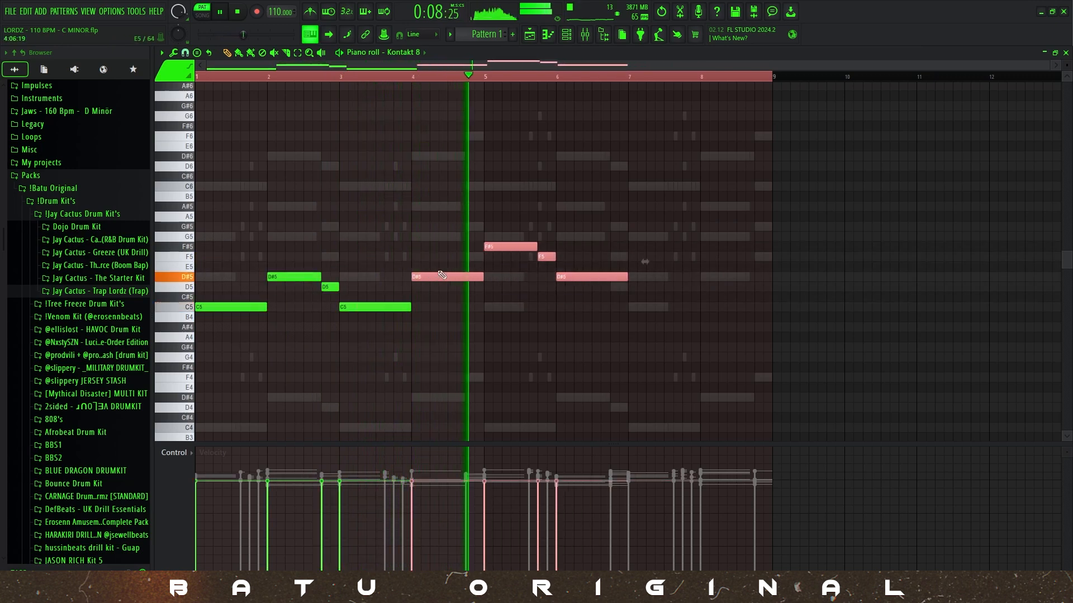
left_click(443, 266)
key("ctrl+a")
right_click(530, 247)
right_click(577, 276)
key("space")
right_click(548, 257)
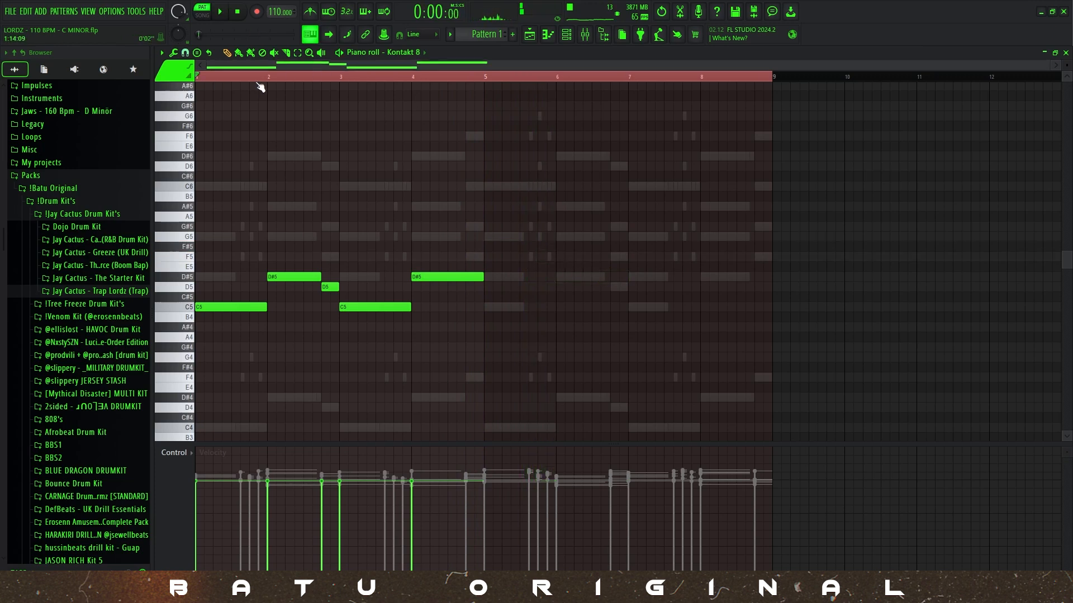
Shorten the D#5 note in bar 4 and add a short F5 note at the end of that bar.
key("space")
mouse_move(482, 277)
left_mouse_down()
mouse_move(465, 277)
mouse_move(483, 257)
left_mouse_up()
left_click(473, 256)
Duplicate the four-bar flugelhorn line and align the copy to start at bar 5, filling the pattern through bar 8.
key("ctrl+a")
key("ctrl+b")
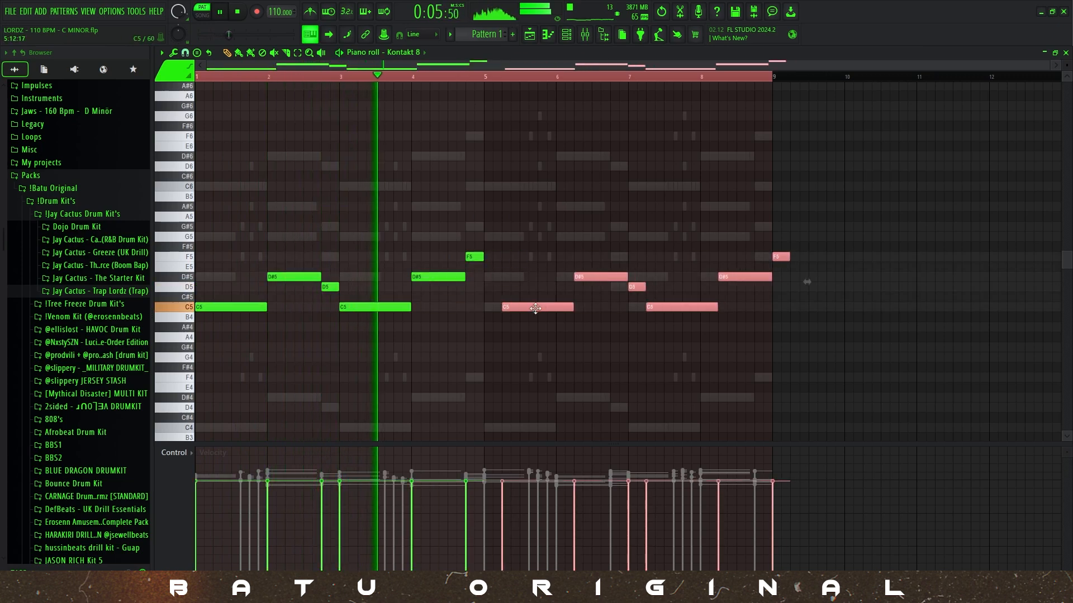
left_click_drag(536, 309, 517, 308)
left_click(528, 272)
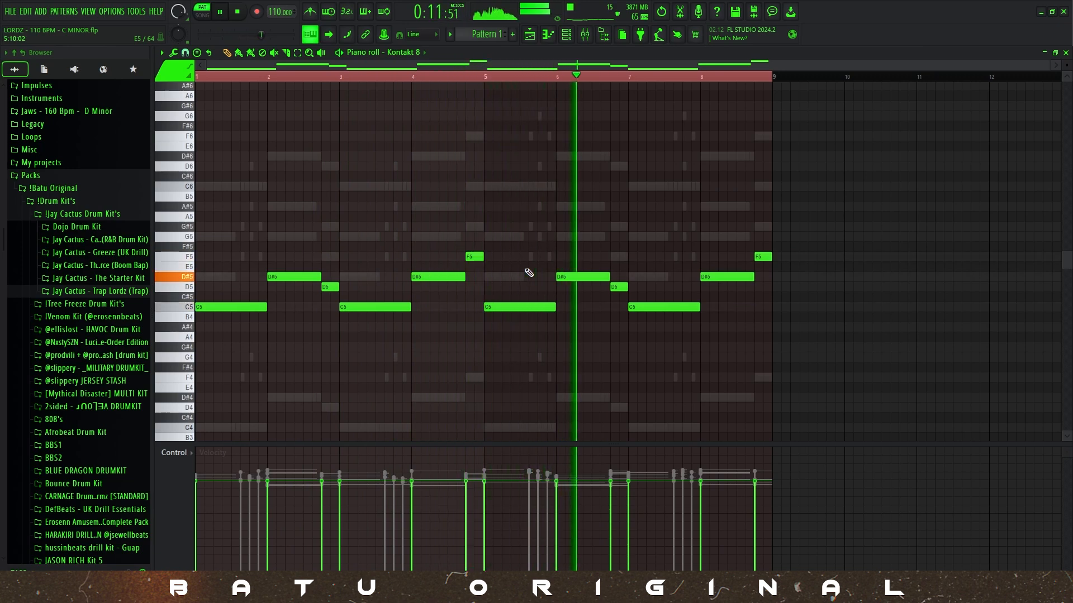
Lower the Mix of ValhallaVintageVerb on the Brass#2 track to 47.6% and close the plugin.
key("F7")
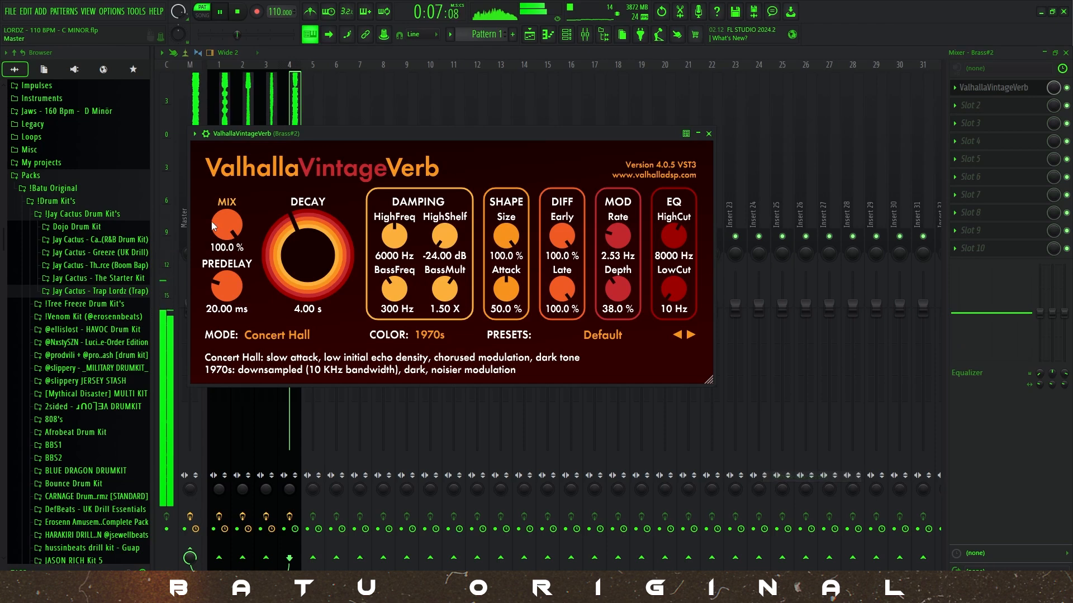
left_click_drag(229, 226, 228, 287)
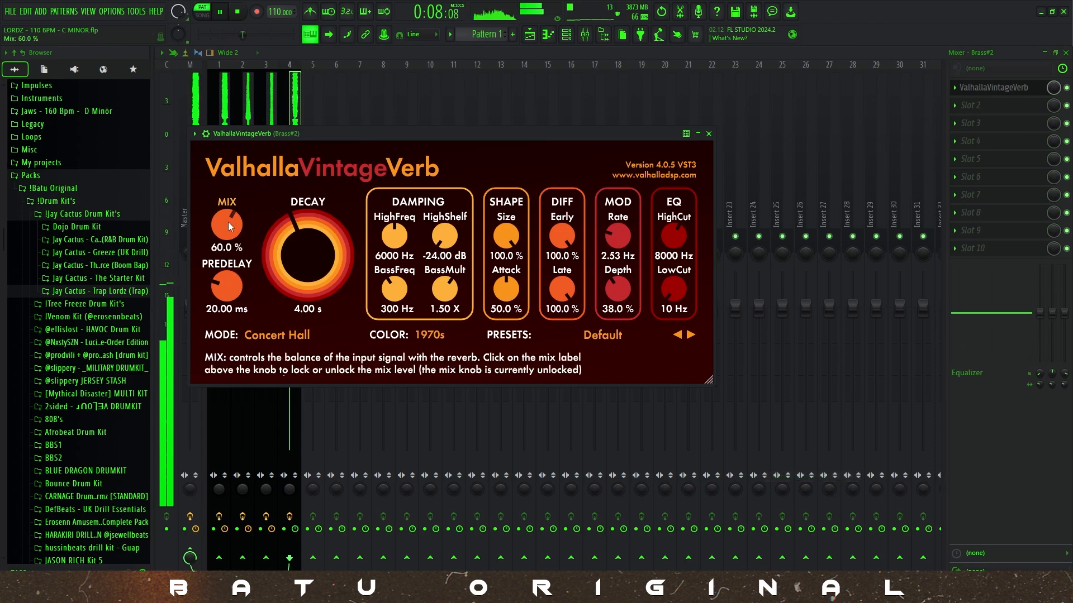
left_click_drag(227, 240, 227, 244)
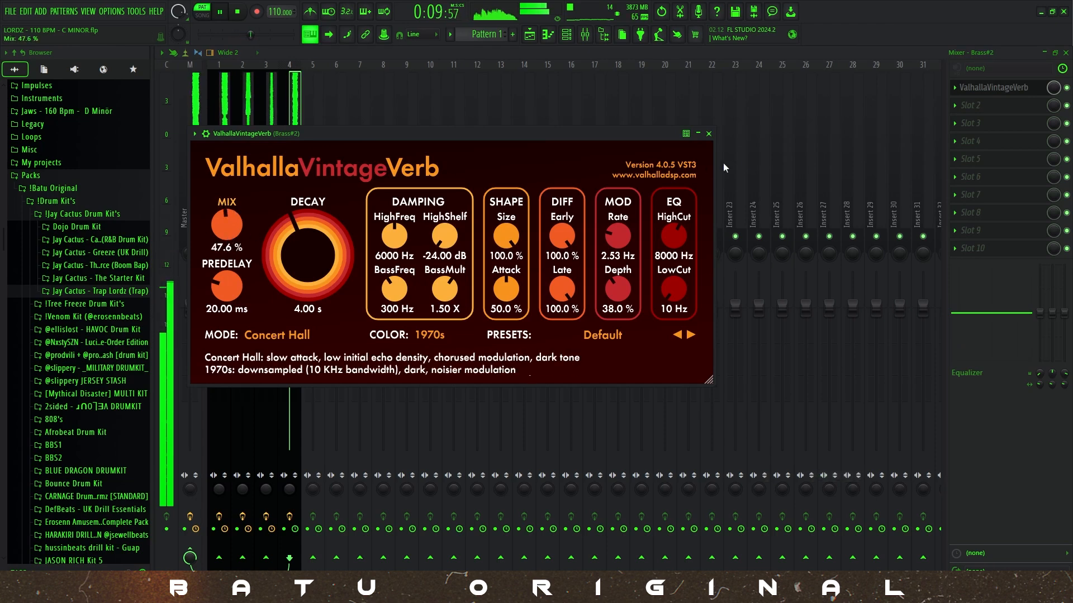
left_click(709, 134)
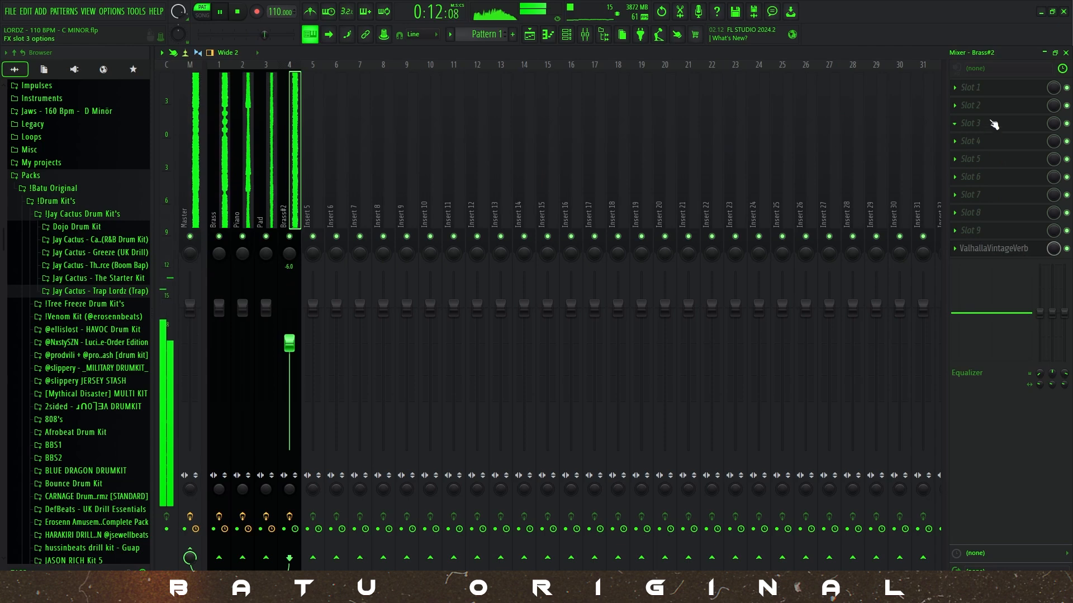
Add Fruity Parametric EQ 2 to Brass#2 with the 20Hz + 18kHz cut preset, and narrow both cuts, moving the high-pass to about 70 Hz.
left_click(981, 87)
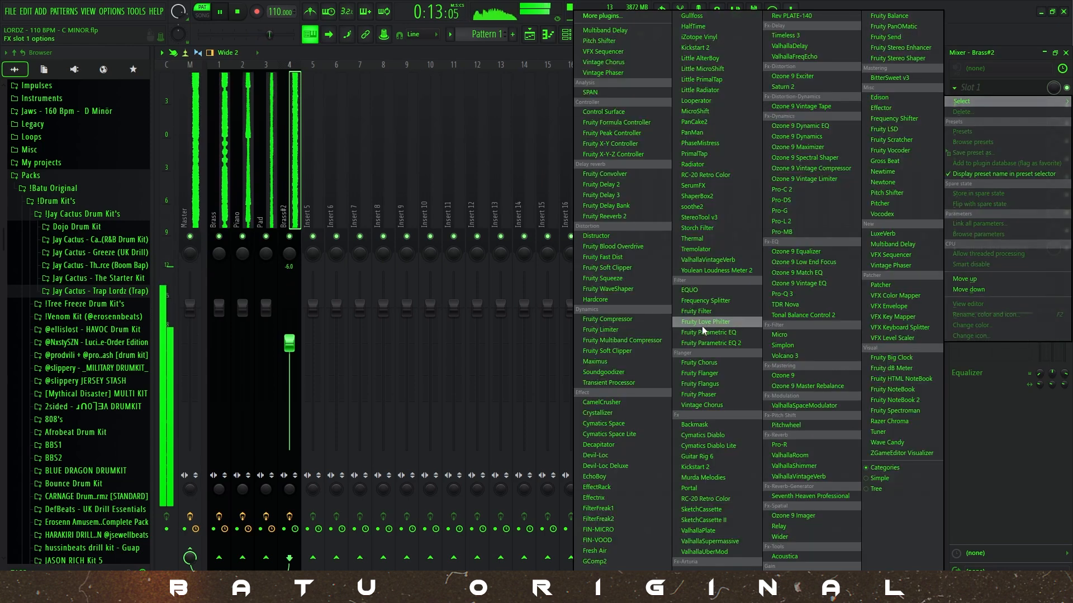
left_click(709, 342)
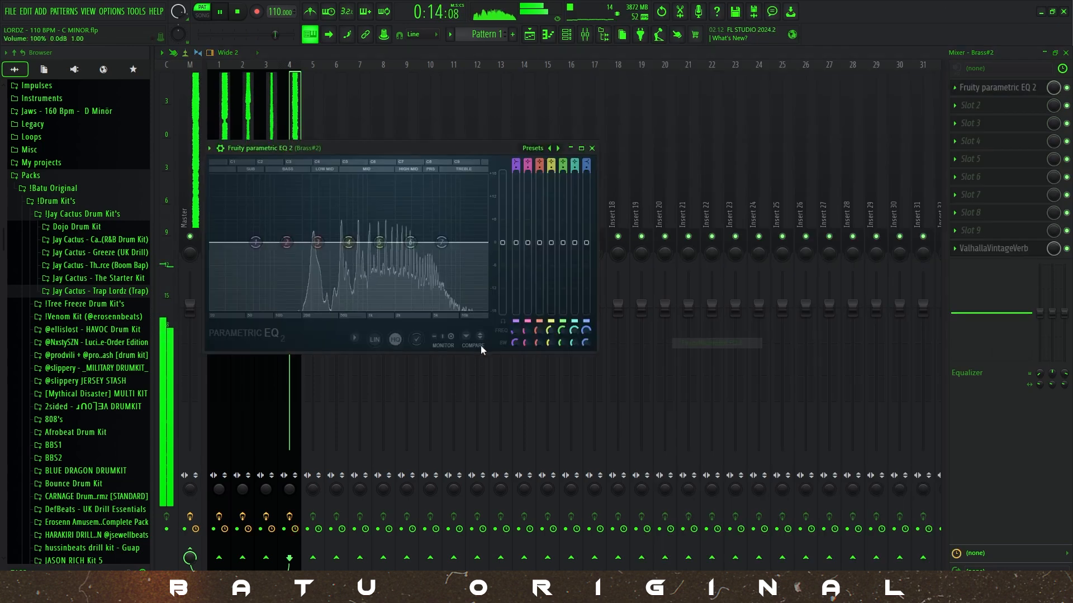
left_click(558, 148)
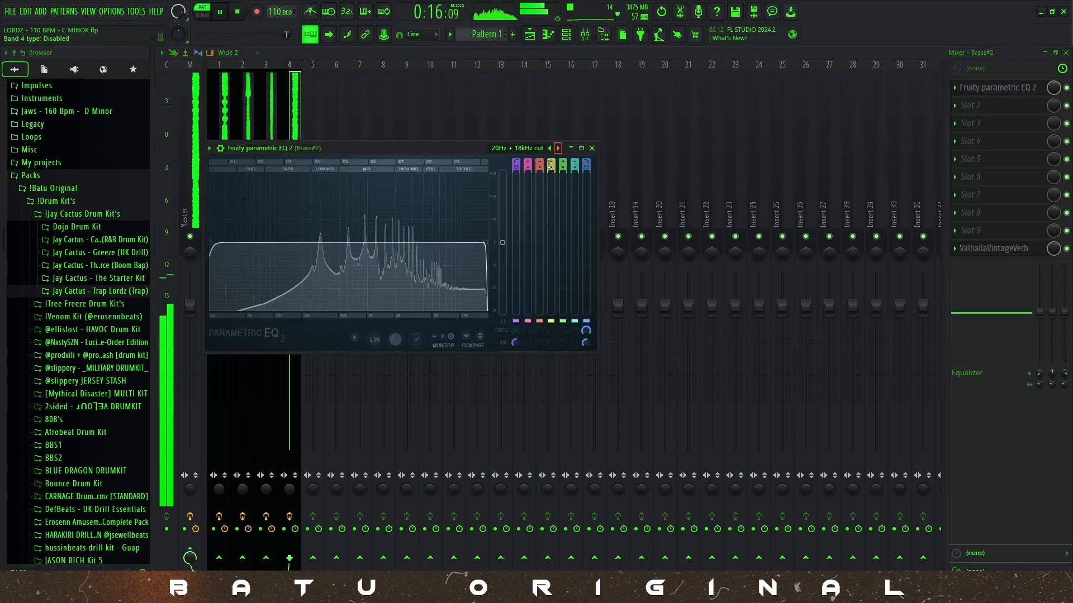
left_click_drag(483, 243, 428, 243)
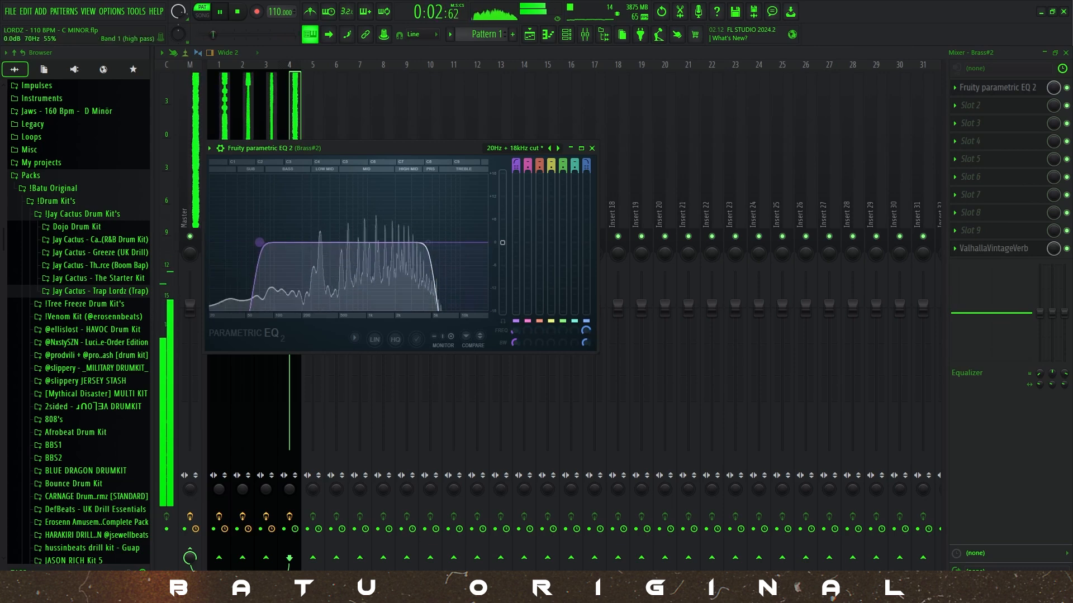
key("Escape")
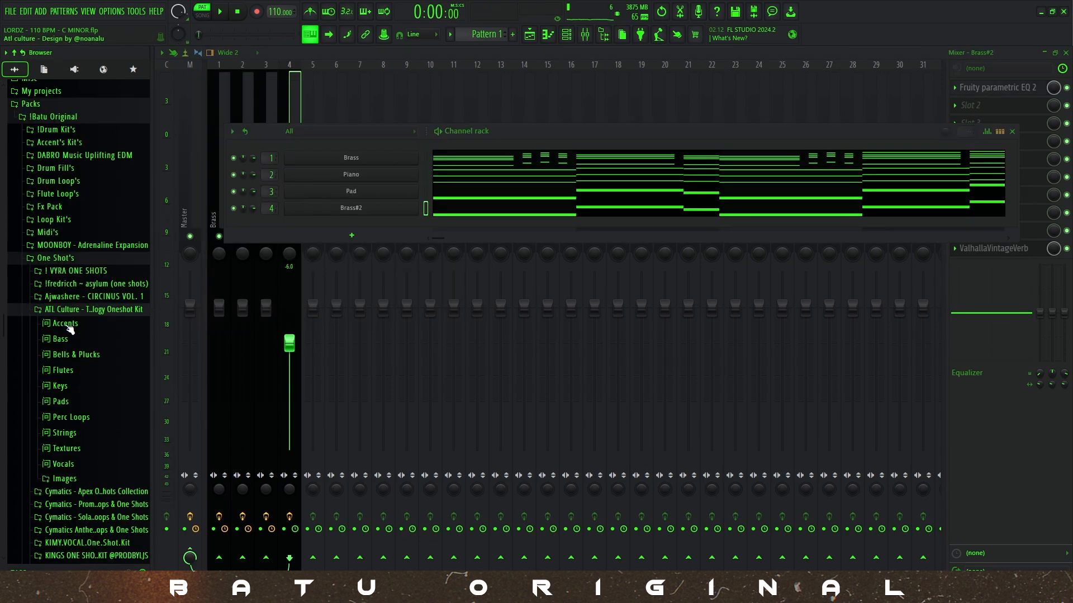
Audition samples in the ATL Culture kit's Accents folder and add the Glisten accent as a new channel.
left_click(69, 327)
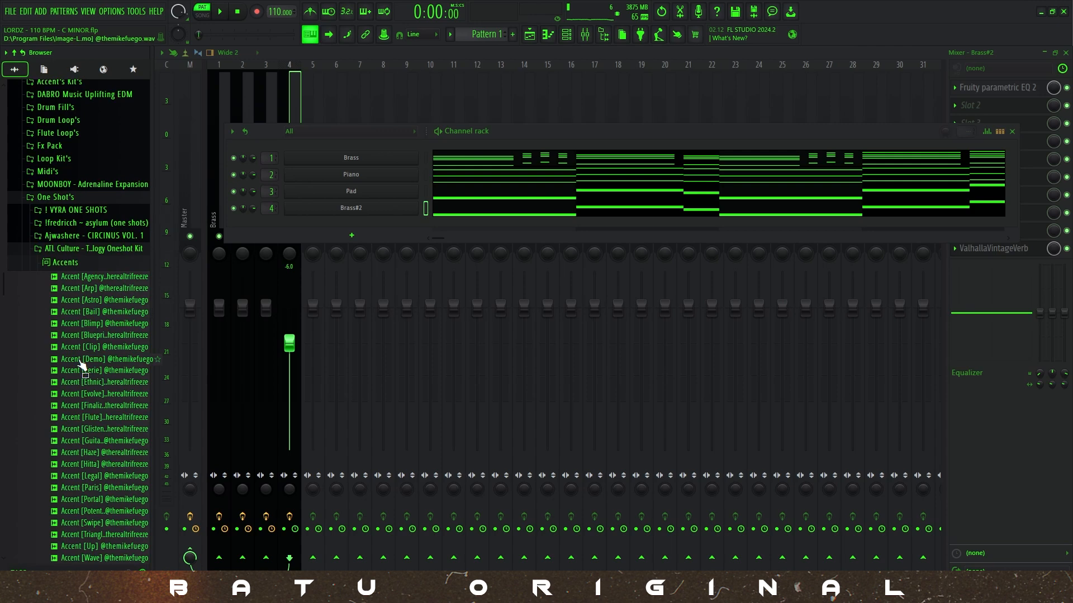
left_click(99, 464)
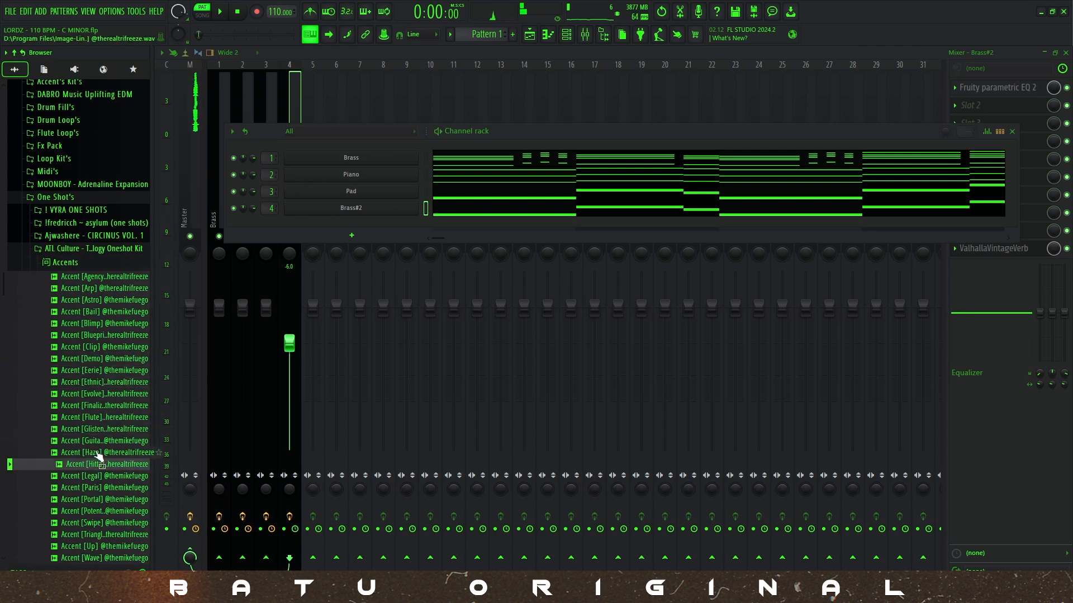
key("space")
left_click(96, 429)
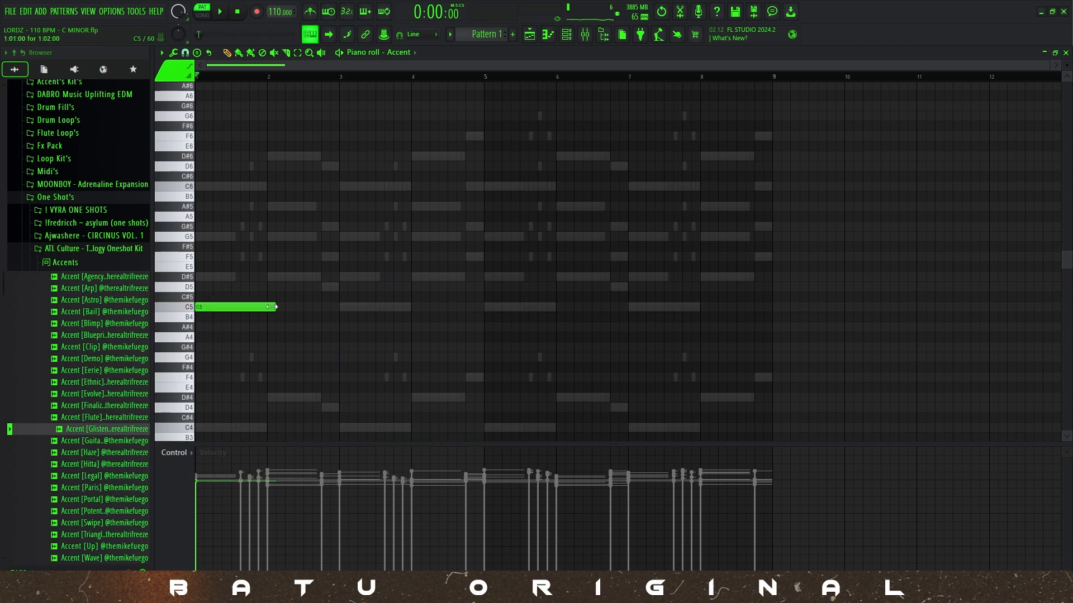
Place a one-bar C5 Accent note in bar 1 at full velocity and repeat it in bars 3, 5 and 7.
key("ctrl+a")
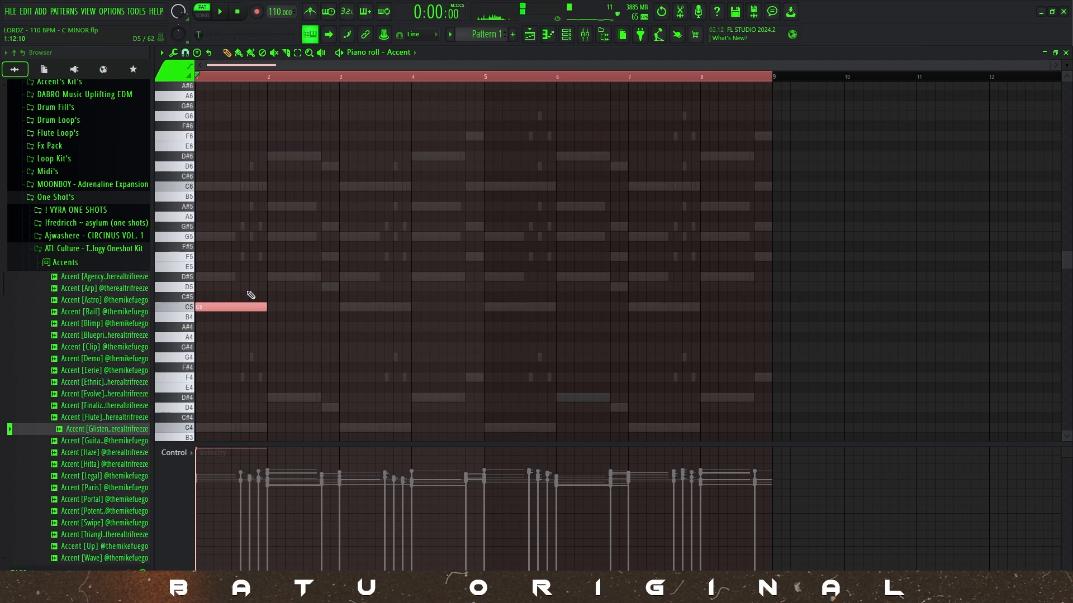
key("ctrl+d")
key("F7")
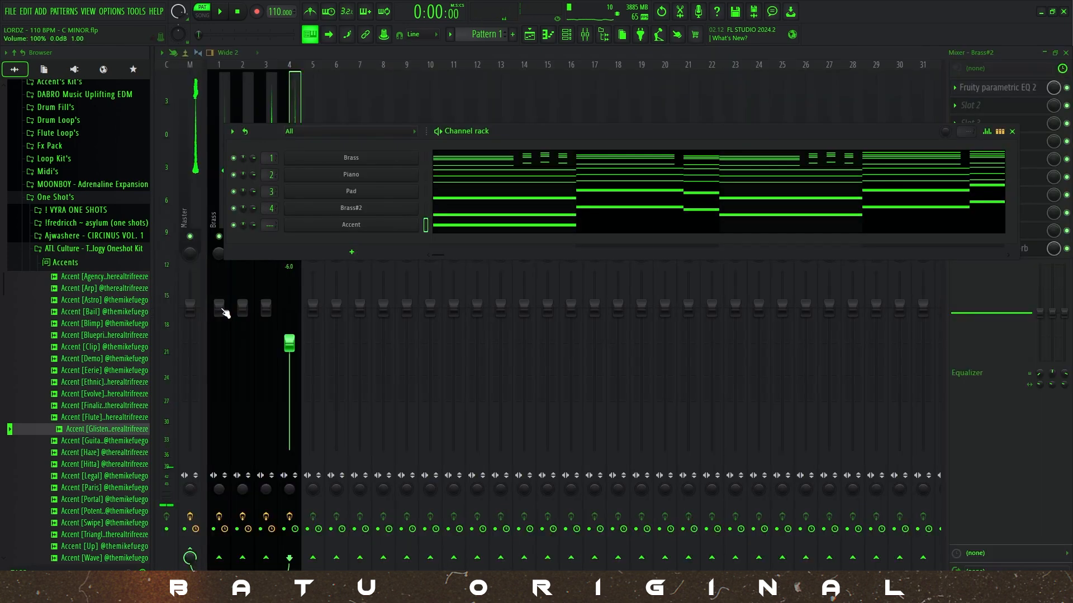
key("F7")
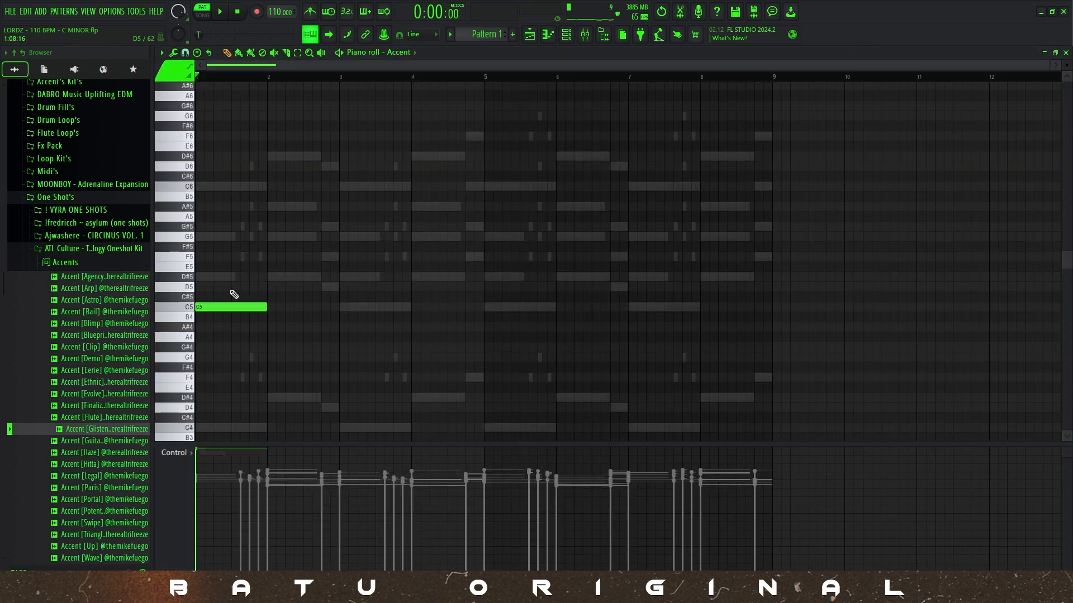
key("space")
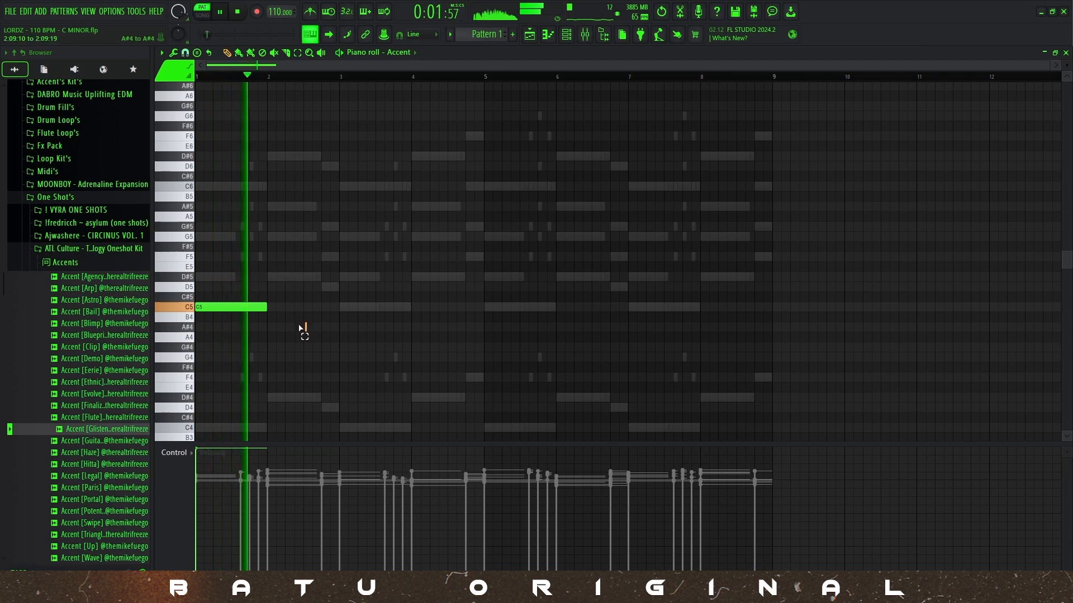
left_click_drag(230, 307, 374, 309)
left_click_drag(226, 295, 527, 313)
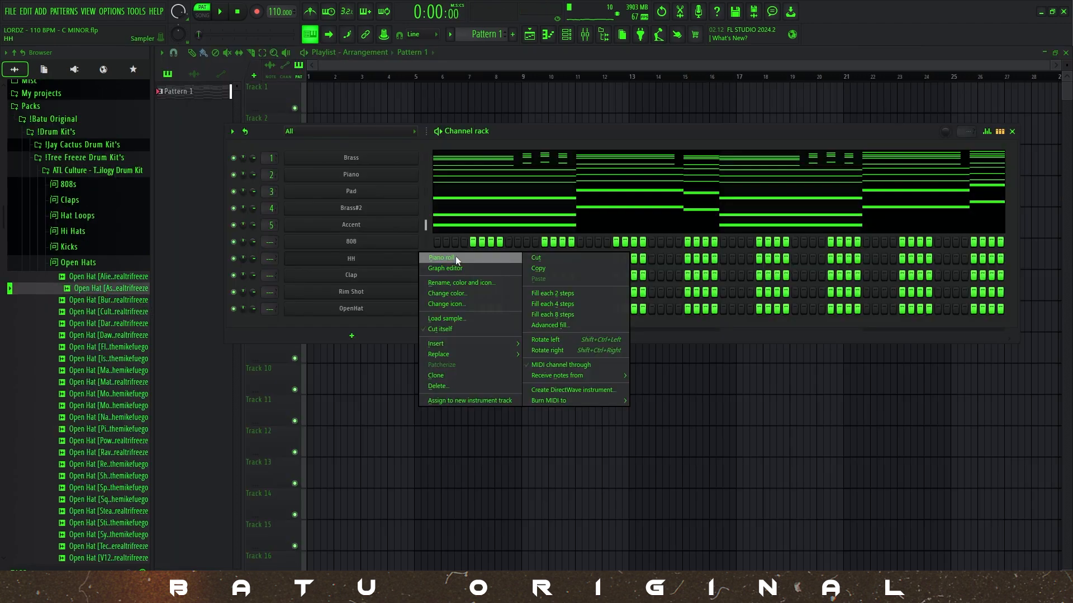
Open the HH channel's piano roll and place three consecutive eighth-note C5 hits at the start of bar 1.
left_click(455, 256)
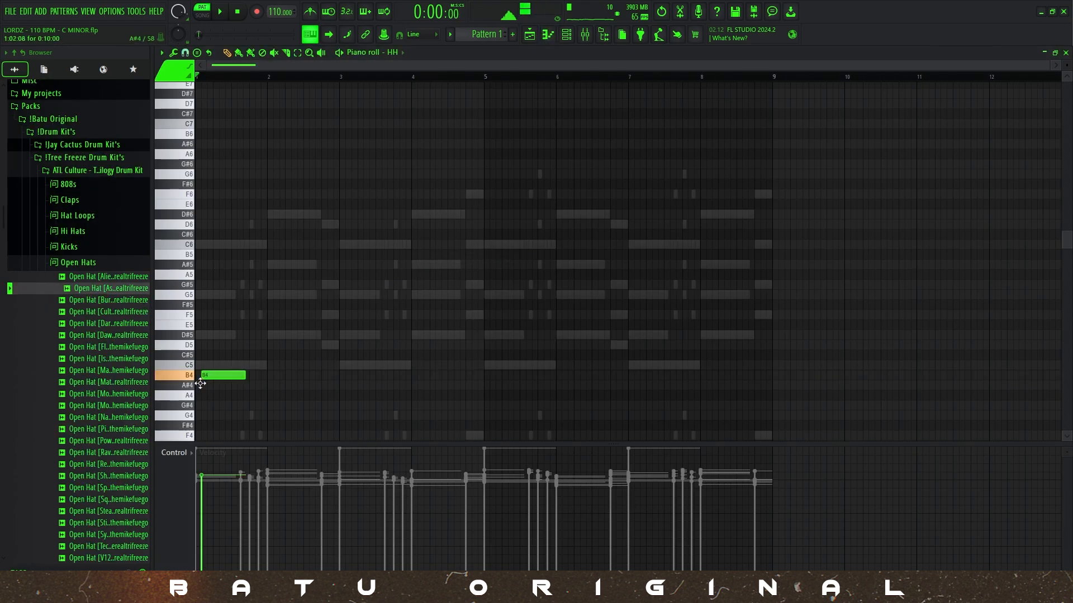
key("space")
left_click_drag(238, 366, 208, 376)
key("space")
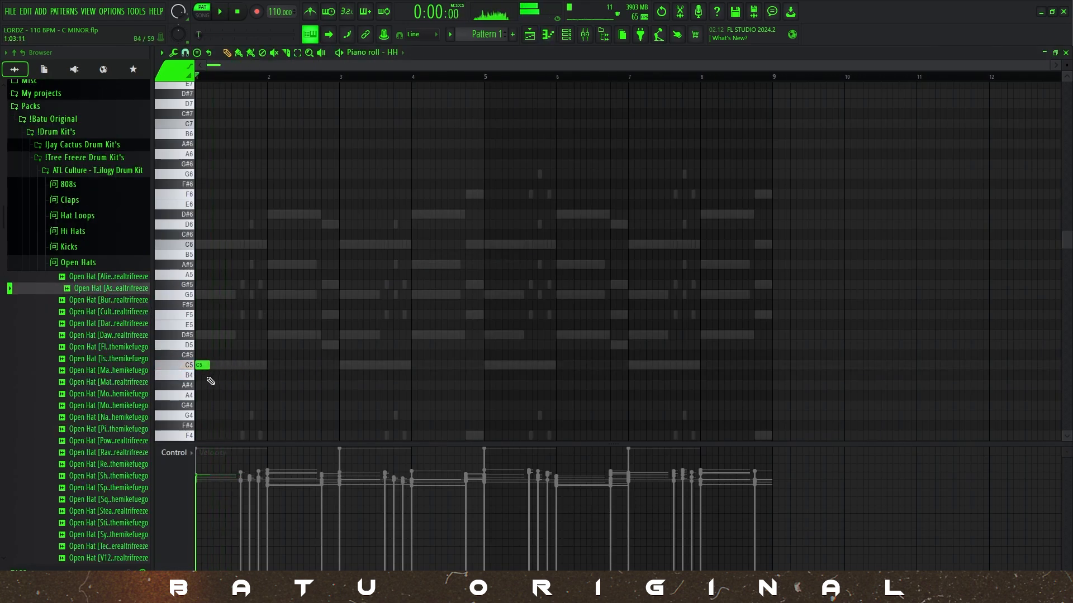
scroll(207, 376, "up", 4)
left_click(184, 52)
left_click(193, 86)
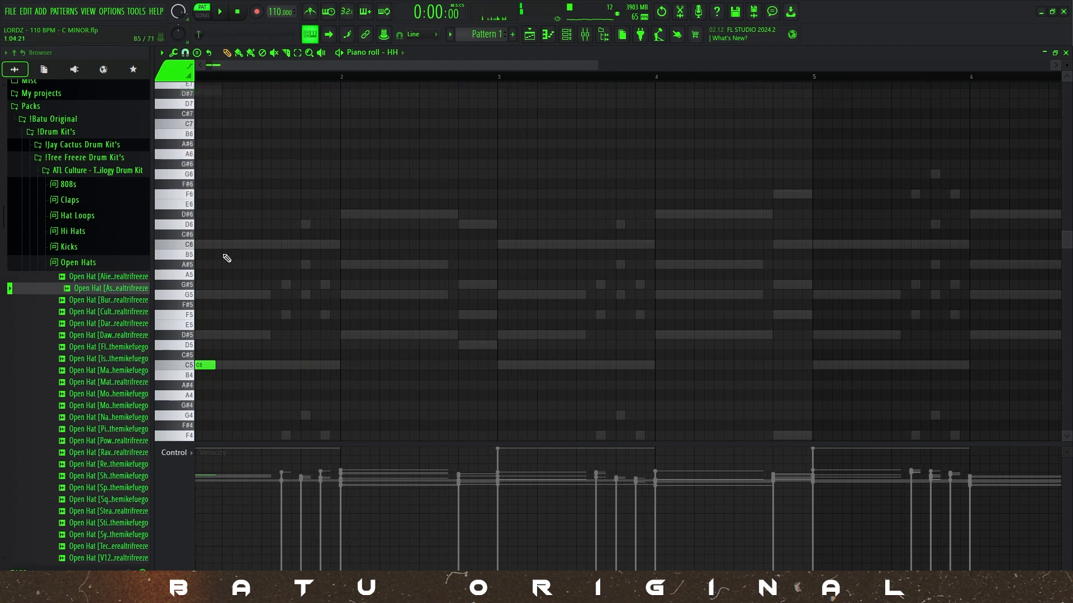
scroll(381, 199, "down", 2)
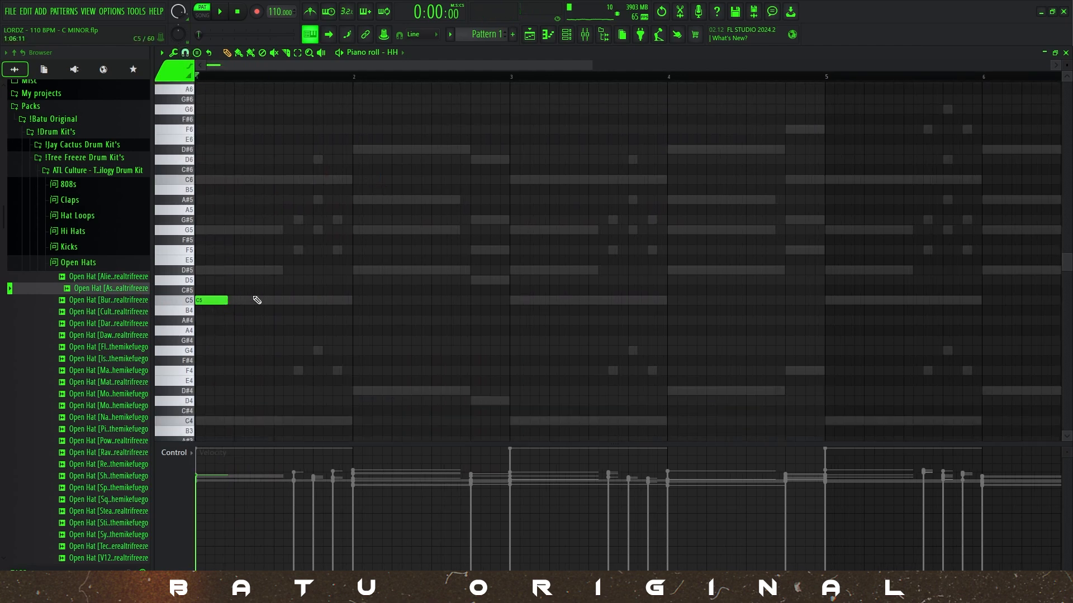
mouse_move(226, 300)
left_mouse_down()
mouse_move(201, 304)
mouse_move(216, 302)
left_mouse_up()
left_click(241, 301)
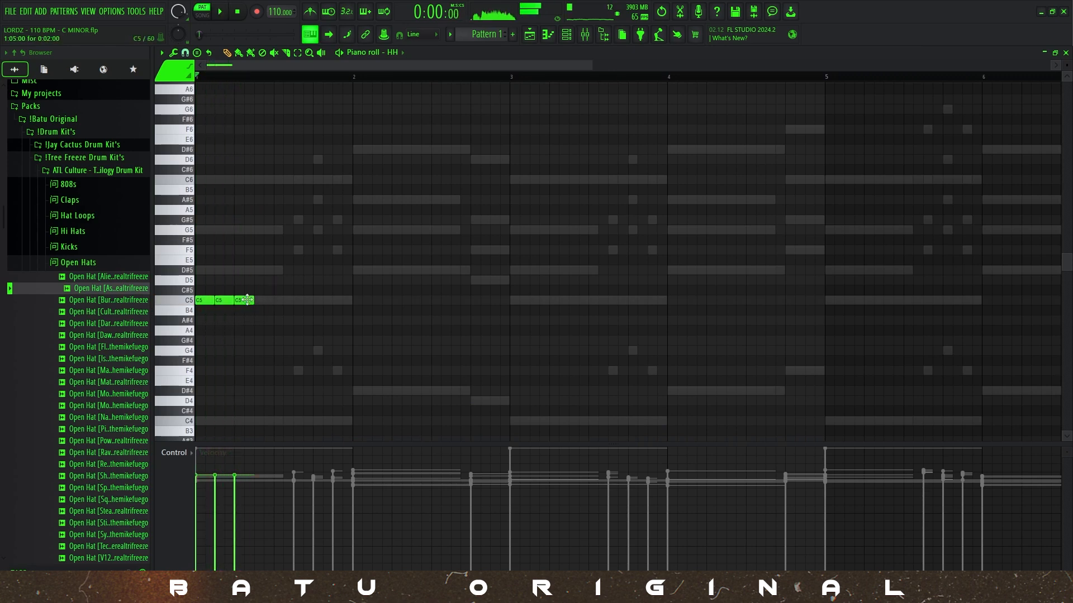
Stretch the third hi-hat note to a quarter note and chop it into four notes with descending velocities.
left_click_drag(253, 300, 268, 300)
key("alt+u")
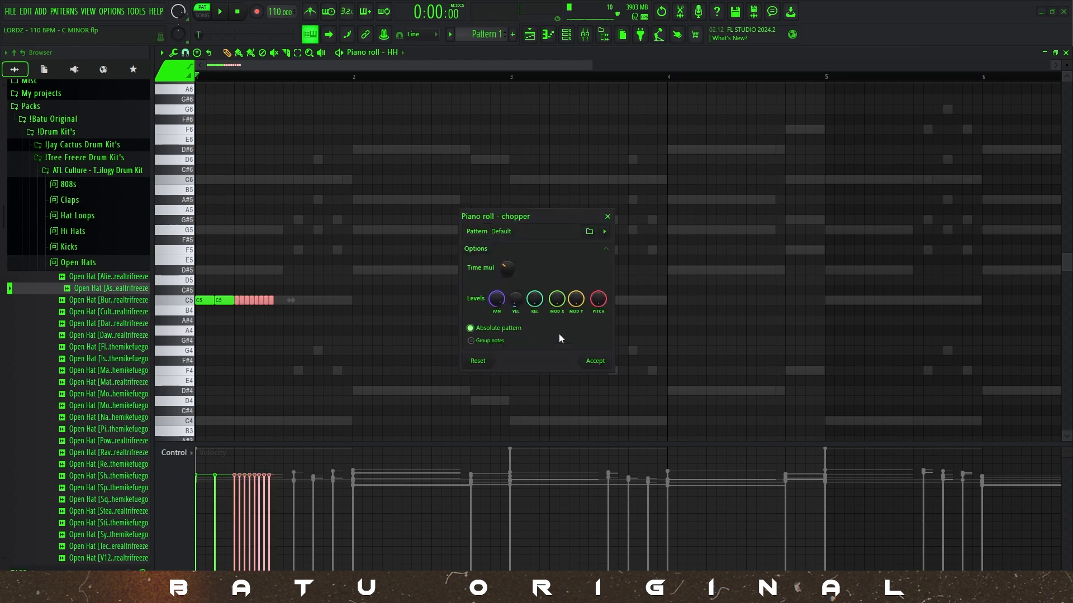
left_click_drag(509, 271, 508, 262)
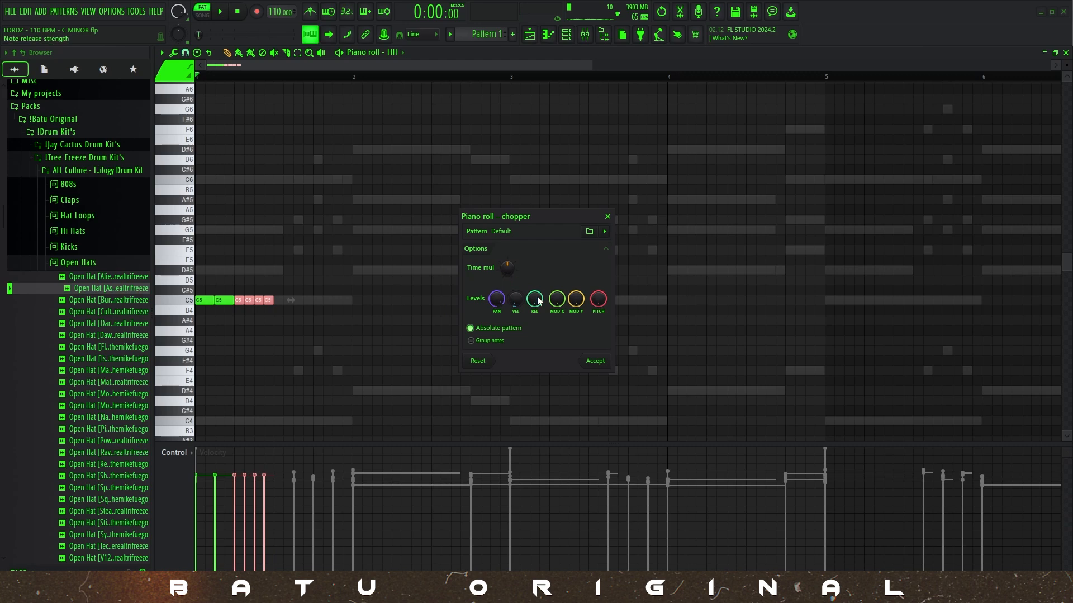
key("Return")
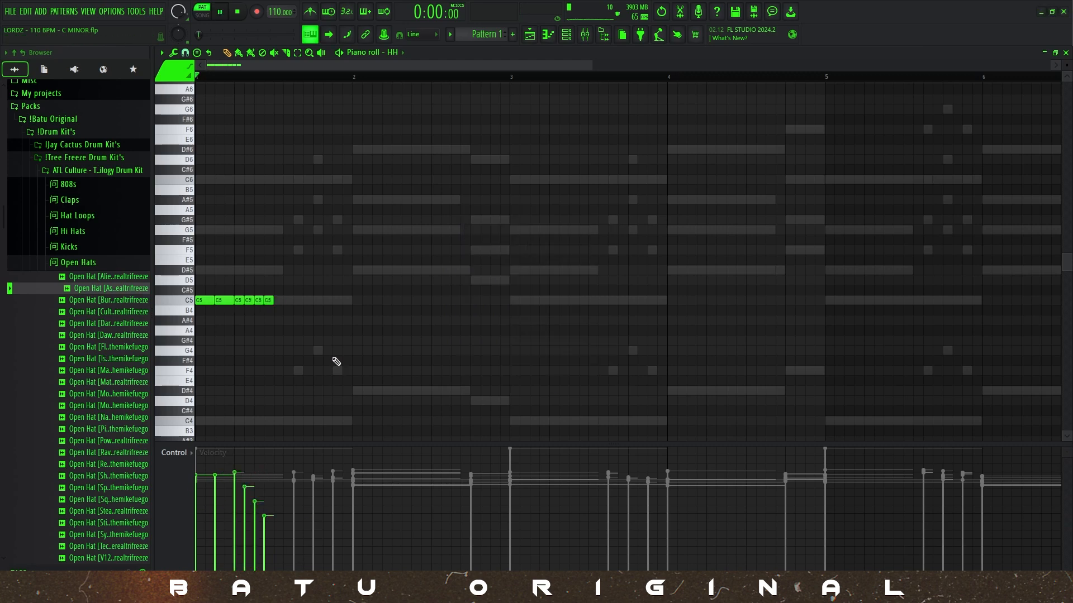
key("space")
Cut the hi-hat roll down to its first two notes and chop them into four with descending velocities.
left_click_drag(278, 305, 238, 302)
key("Delete")
left_click(240, 302)
left_click(242, 302, "ctrl")
key("alt+u")
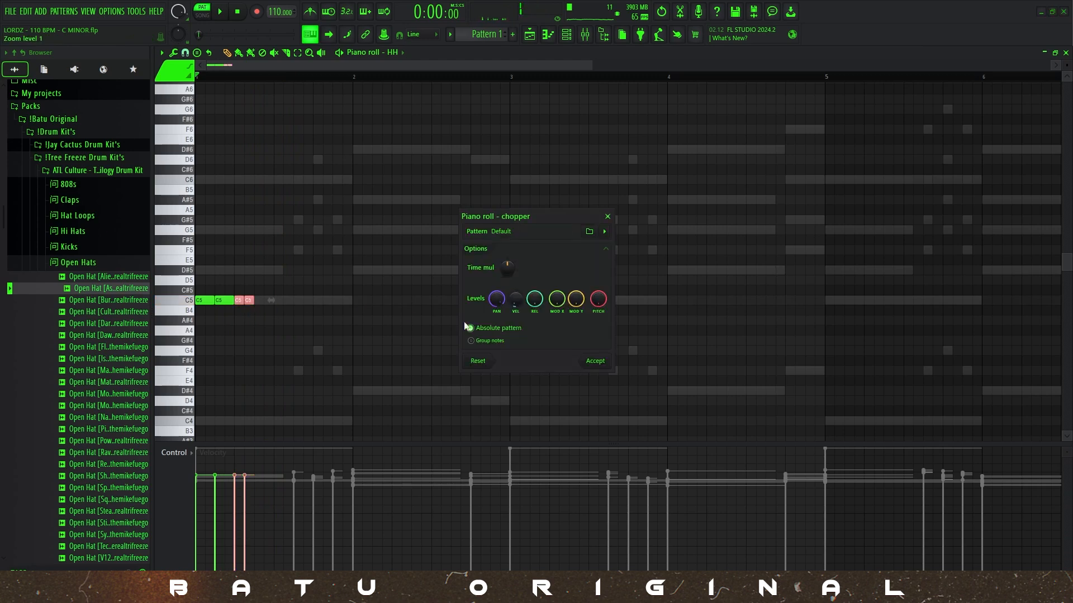
left_click(594, 366)
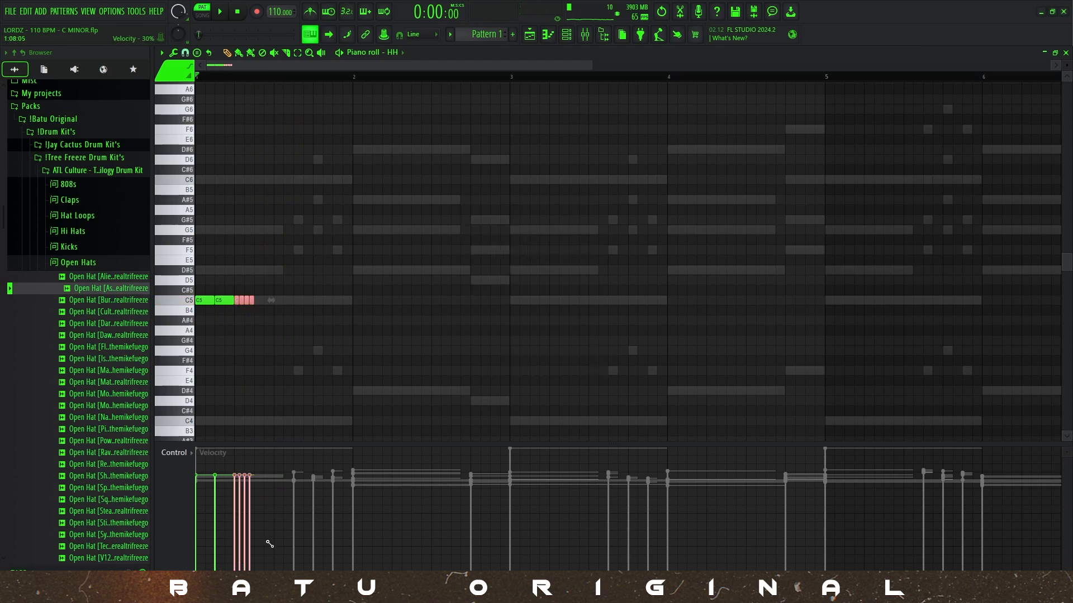
left_click_drag(268, 544, 211, 427)
key("space")
left_click(266, 343, "ctrl")
key("space")
Fill out bar 1 with C5 hi-hats: eighth notes on steps 7, 11 and 15, and sixteenths on steps 13 and 14.
left_click(263, 301)
key("space")
key("space")
key("space")
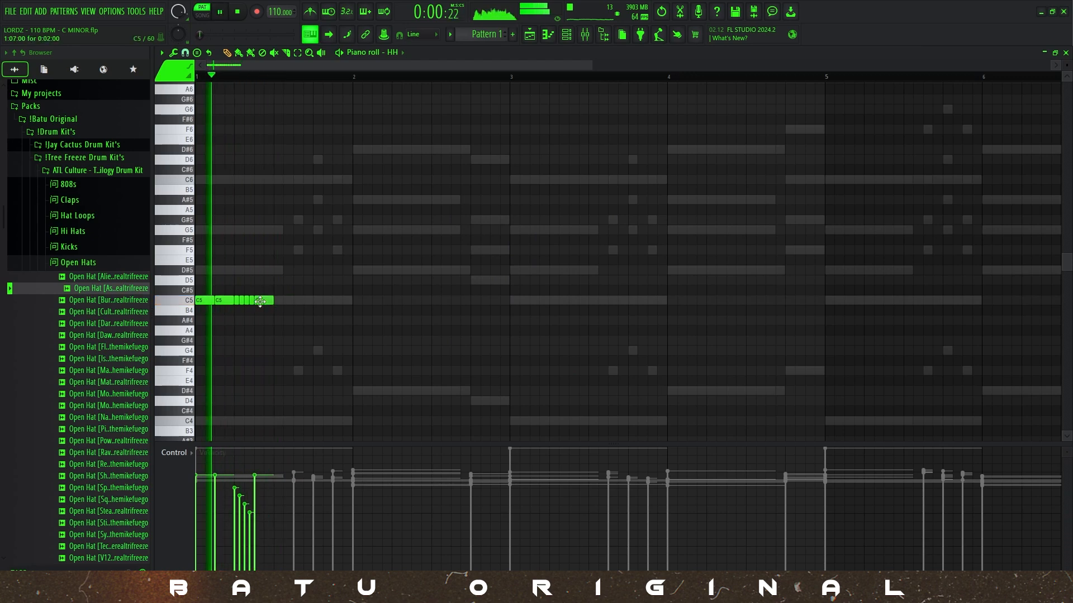
key("space")
key("space")
left_click(302, 300)
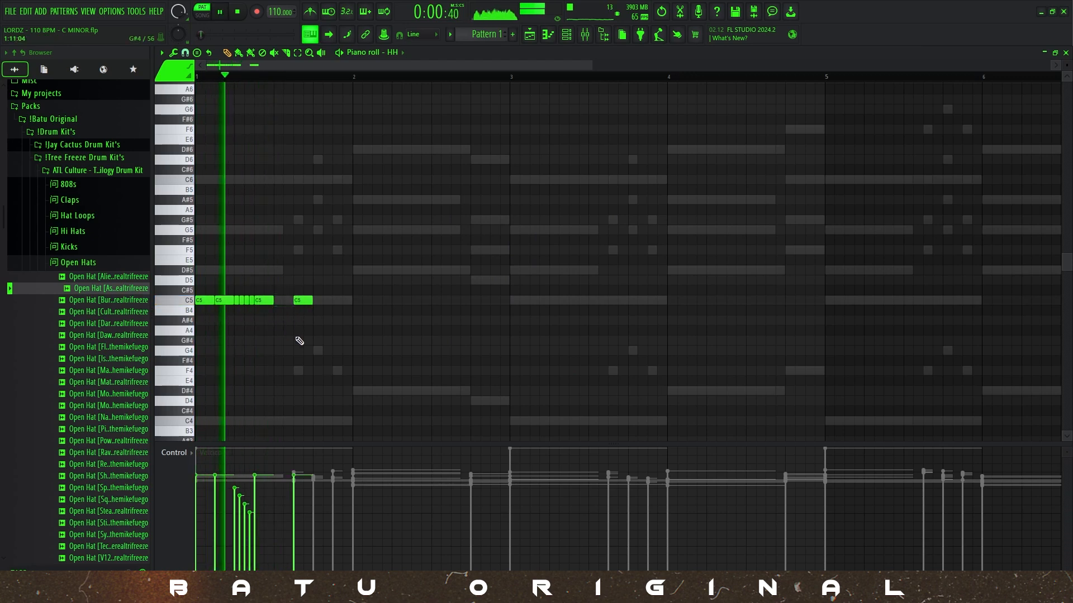
left_click(322, 301)
key("space")
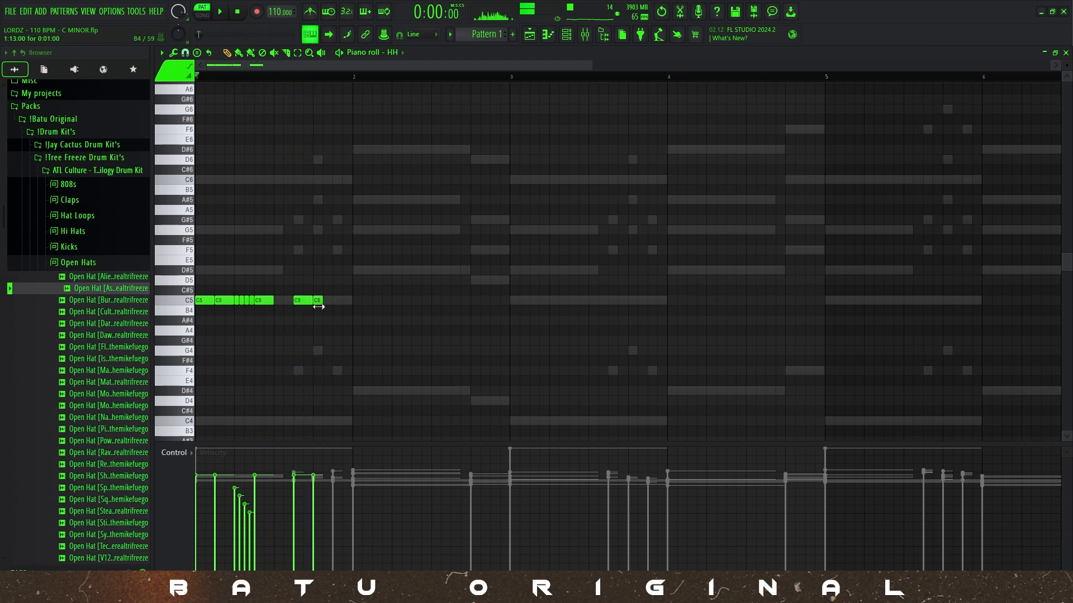
left_click(327, 301)
left_click(342, 301)
key("space")
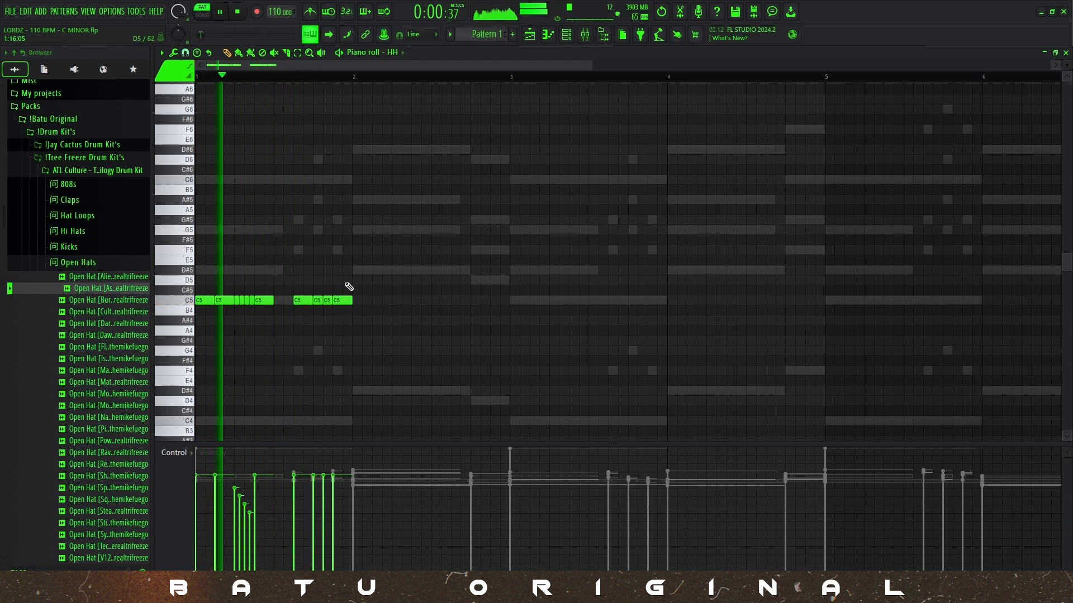
Lower the velocity of the step 13 hi-hat and repeat the bar 1 pattern in bar 2.
key("space")
left_click_drag(390, 334, 361, 307)
left_click(341, 78)
key("space")
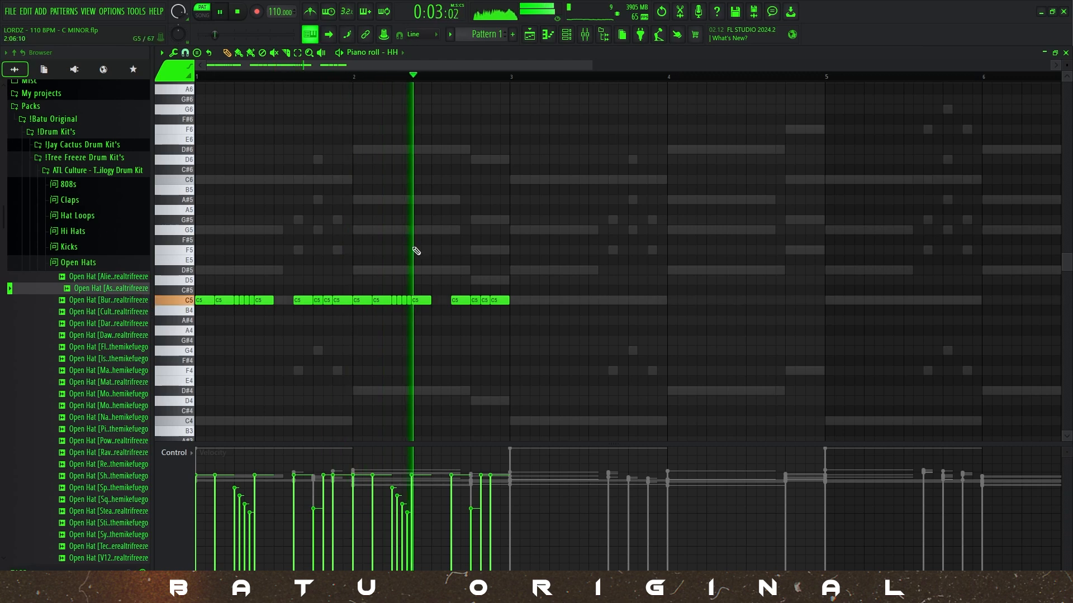
scroll(455, 335, "up", 2)
key("space")
Chop the hi-hats on beat 4 of bar 2 into a dense roll with steadily descending velocities.
left_click(494, 303)
left_click(494, 304)
key("alt+u")
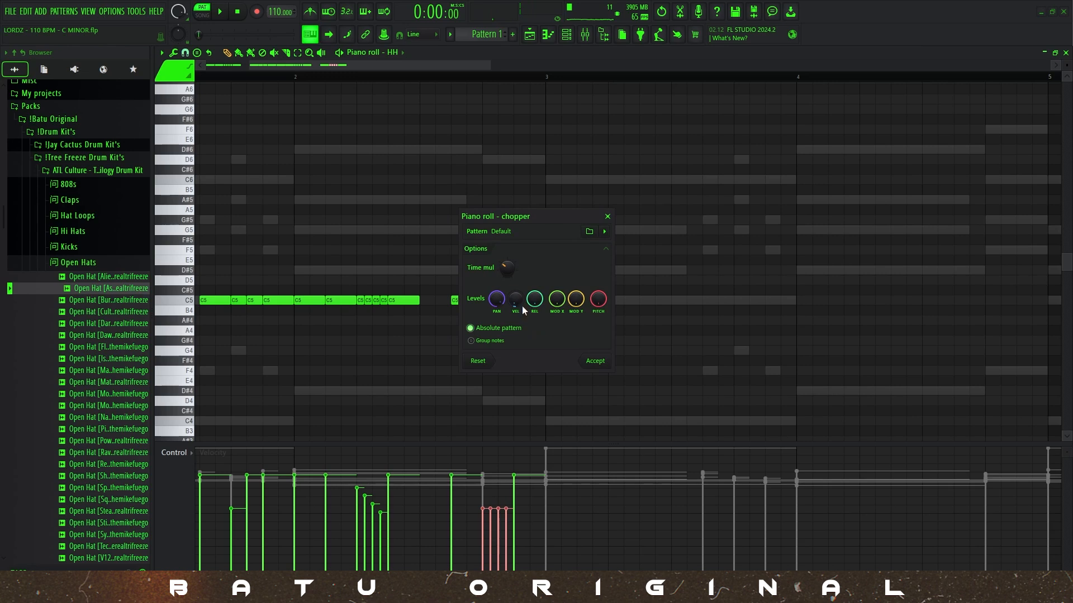
key("Return")
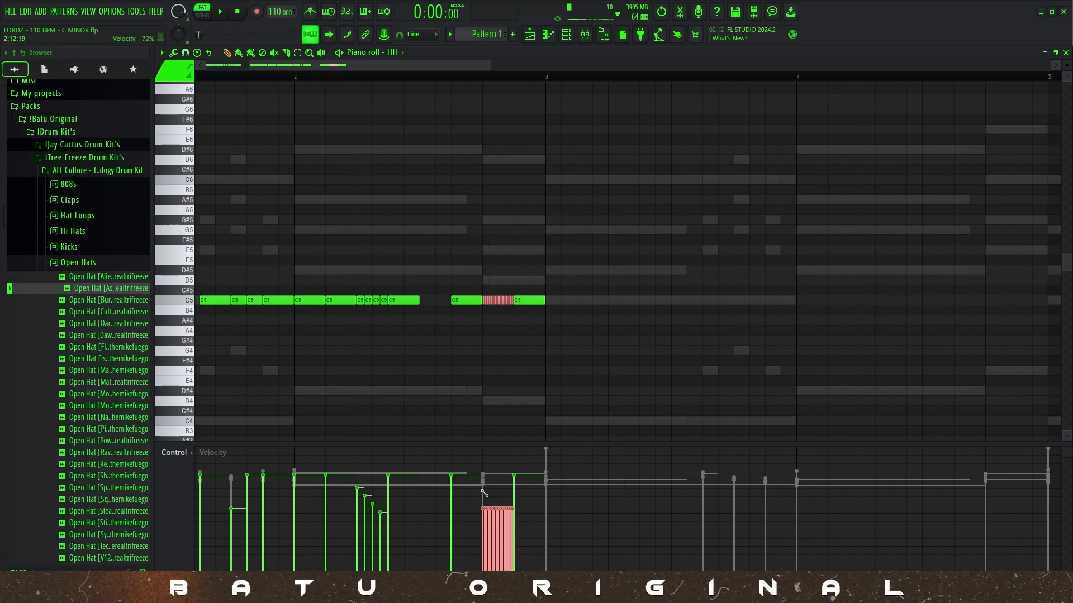
key("space")
left_click(531, 340)
scroll(313, 359, "down", 4)
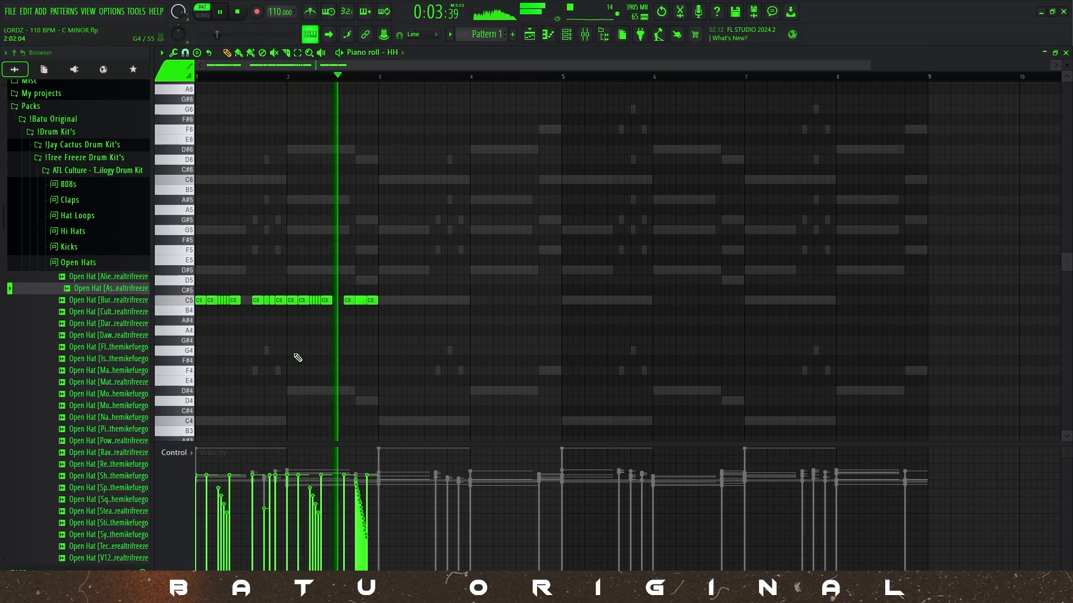
Repeat the two-bar hi-hat pattern to fill all eight bars and close the piano roll.
key("space")
key("ctrl+a")
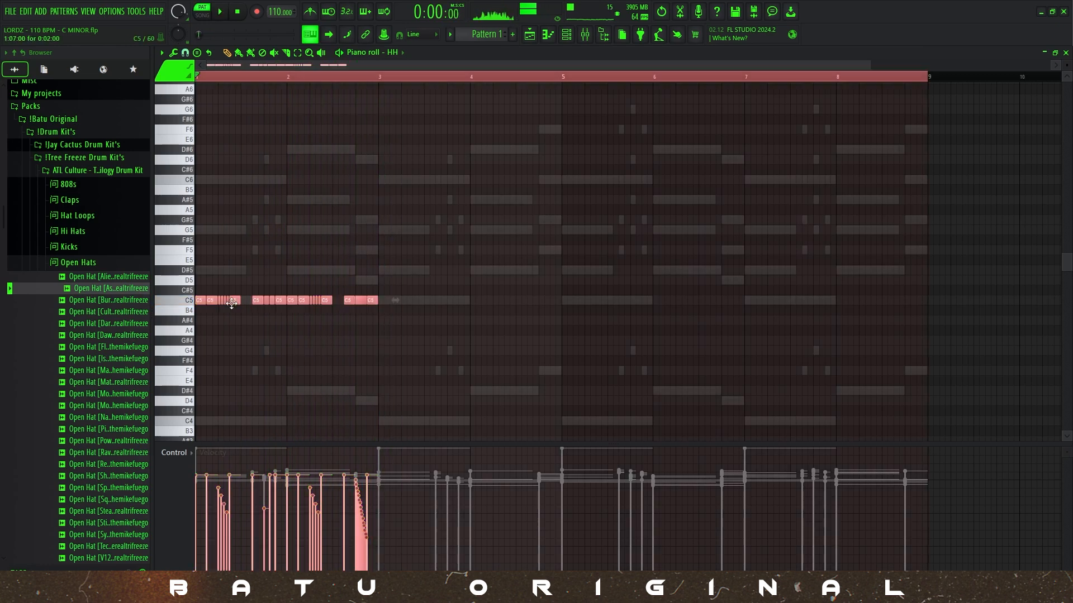
key("ctrl+b")
key("ctrl+a")
key("ctrl+b")
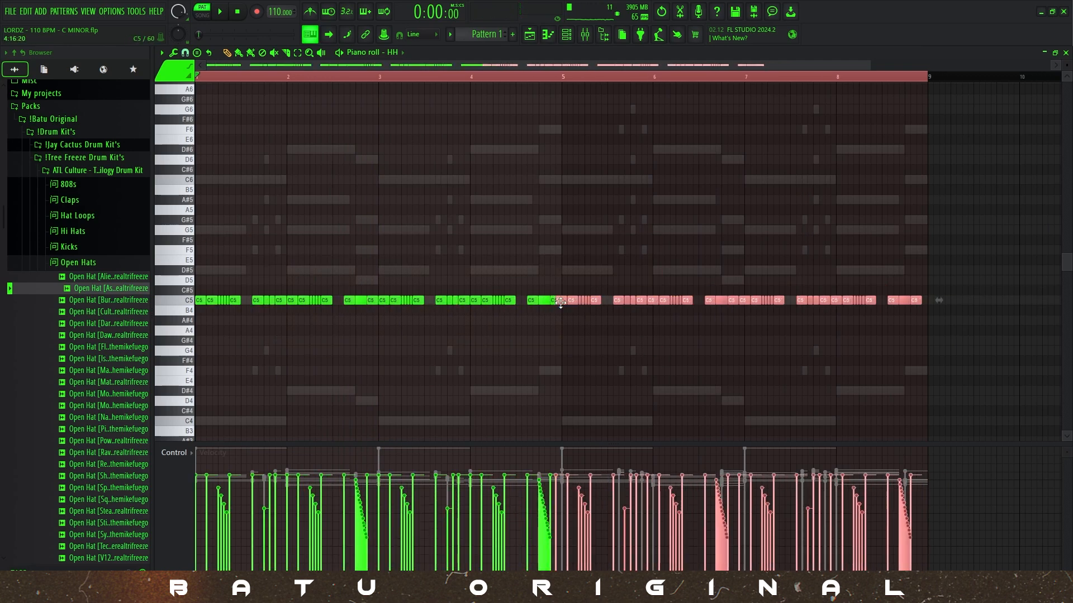
left_click(528, 79, "ctrl")
key("space")
key("Escape")
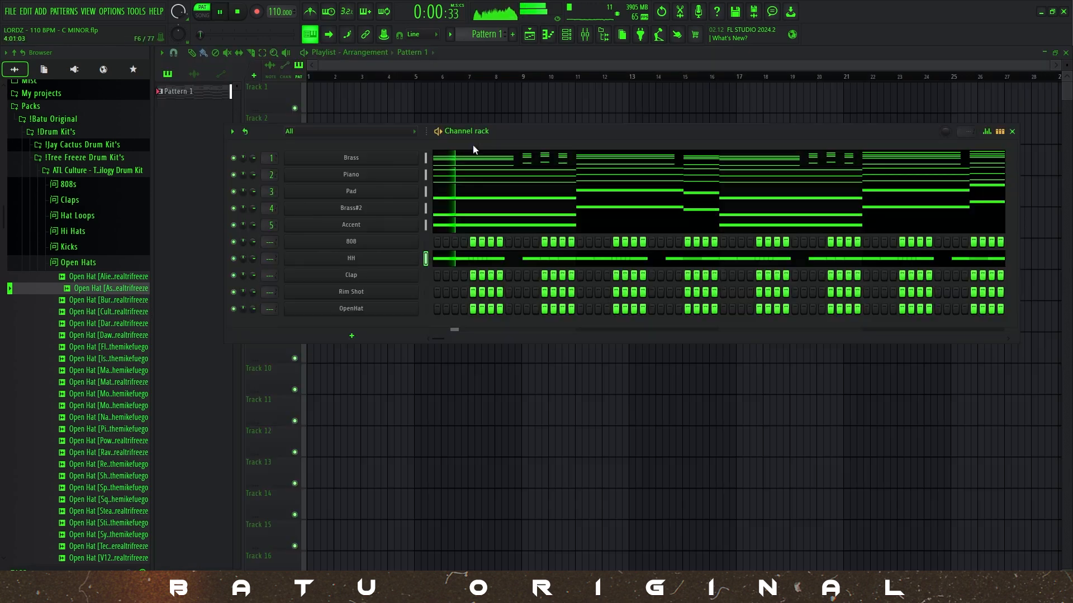
Open the Clap channel's piano roll and place an eighth-note C5 clap on beat 3 of bars 1 to 4.
right_click(384, 279)
left_click(420, 275)
key("space")
left_click(245, 300)
left_click(336, 300)
scroll(341, 326, "up", 2)
scroll(604, 310, "down", 2)
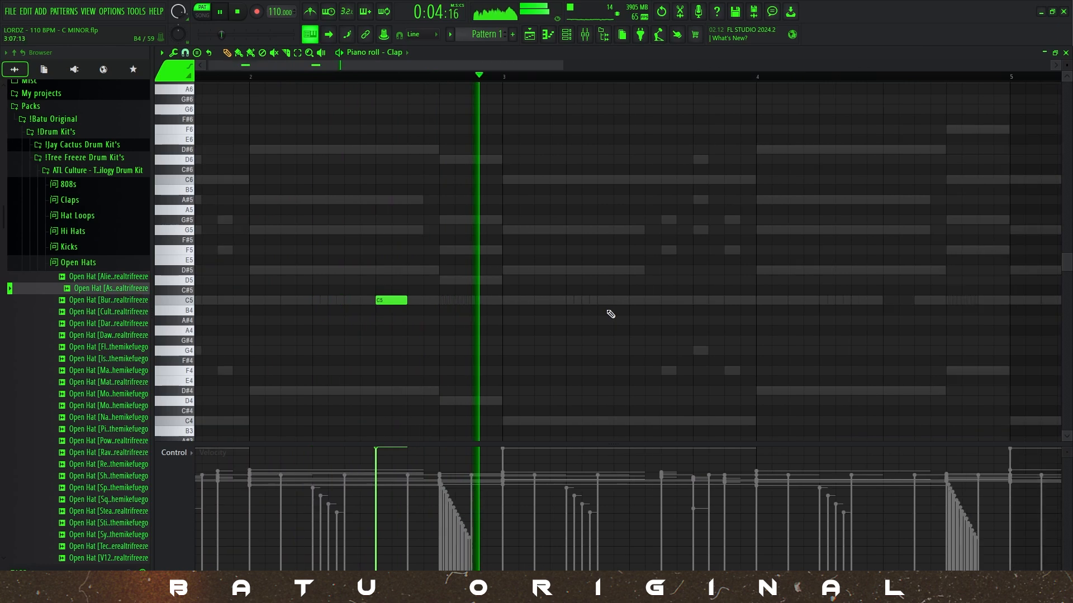
left_click(586, 302)
scroll(598, 318, "down", 1)
scroll(601, 323, "down", 1)
left_click(582, 301)
Repeat the four claps in bars 5 to 8, slightly lower every clap's velocity, and close the piano roll.
key("ctrl+a")
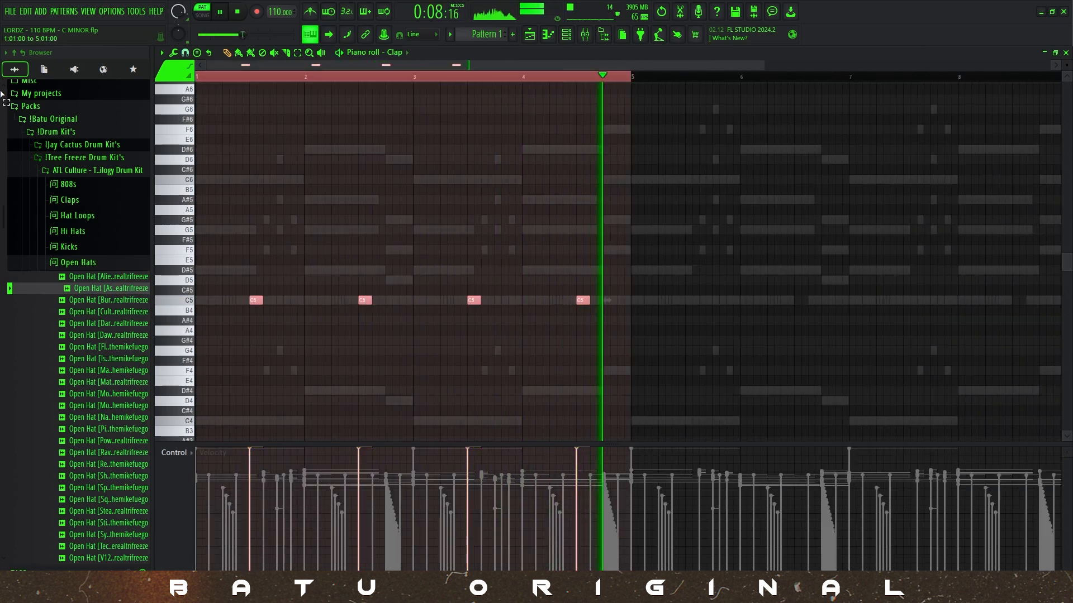
key("ctrl+b")
key("ctrl+a")
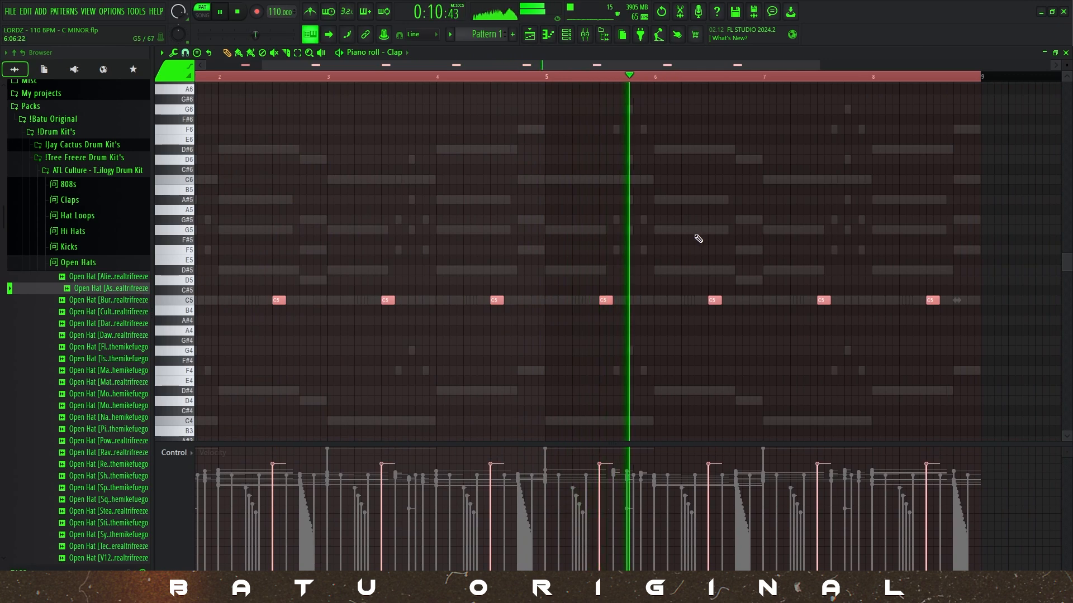
key("ctrl+d")
right_click(687, 77)
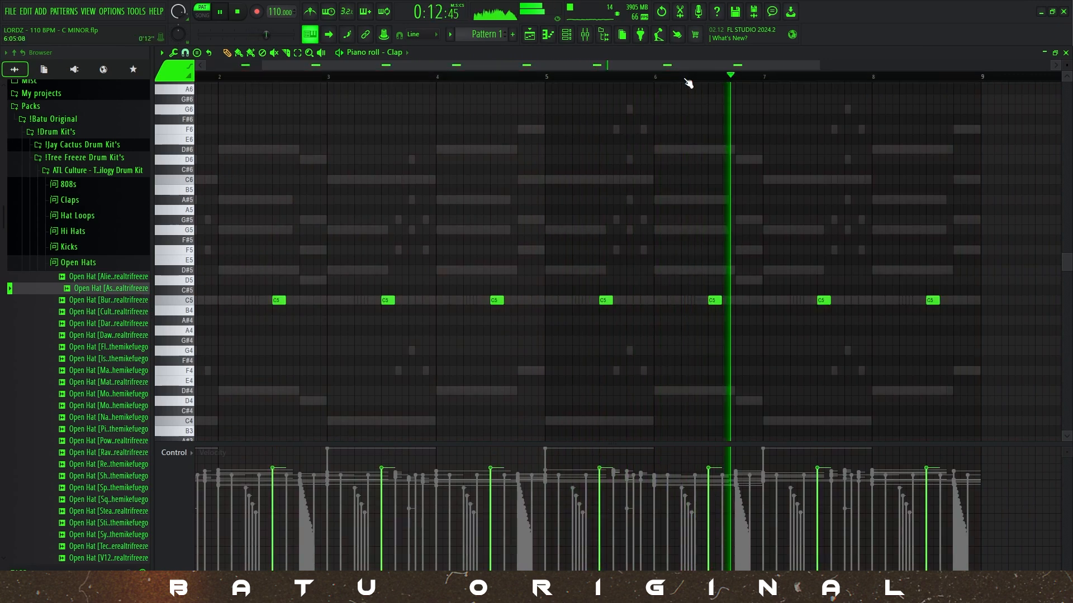
key("F7")
Place C5 notes in the Rim Shot piano roll on step 11 of bars 1 and 2 and step 14 of bar 2.
right_click(414, 288)
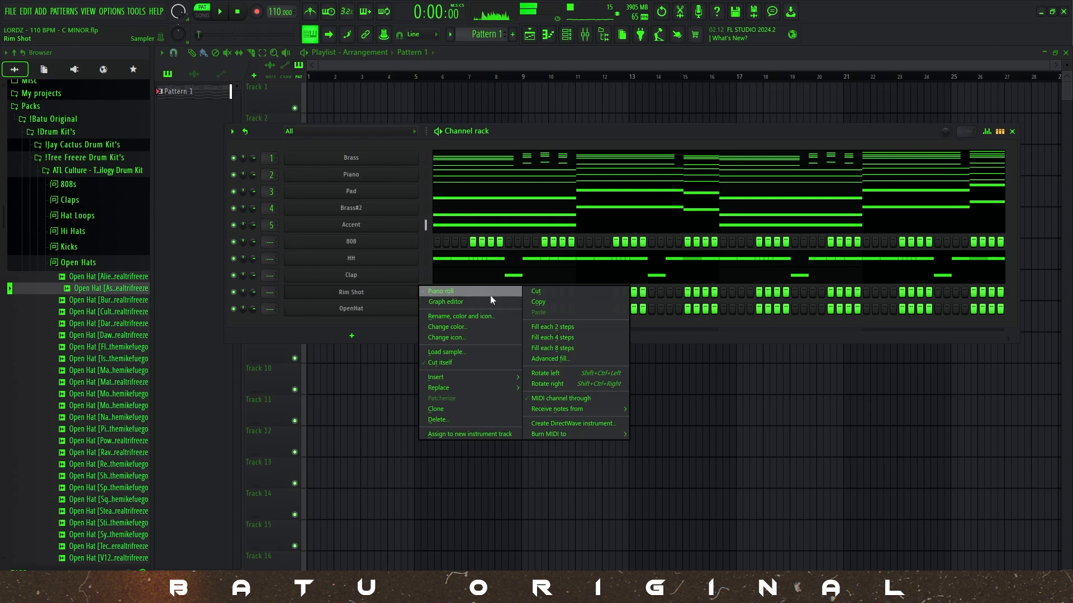
left_click(480, 292)
left_click(269, 301)
left_click(378, 300)
left_click(399, 301)
key("space")
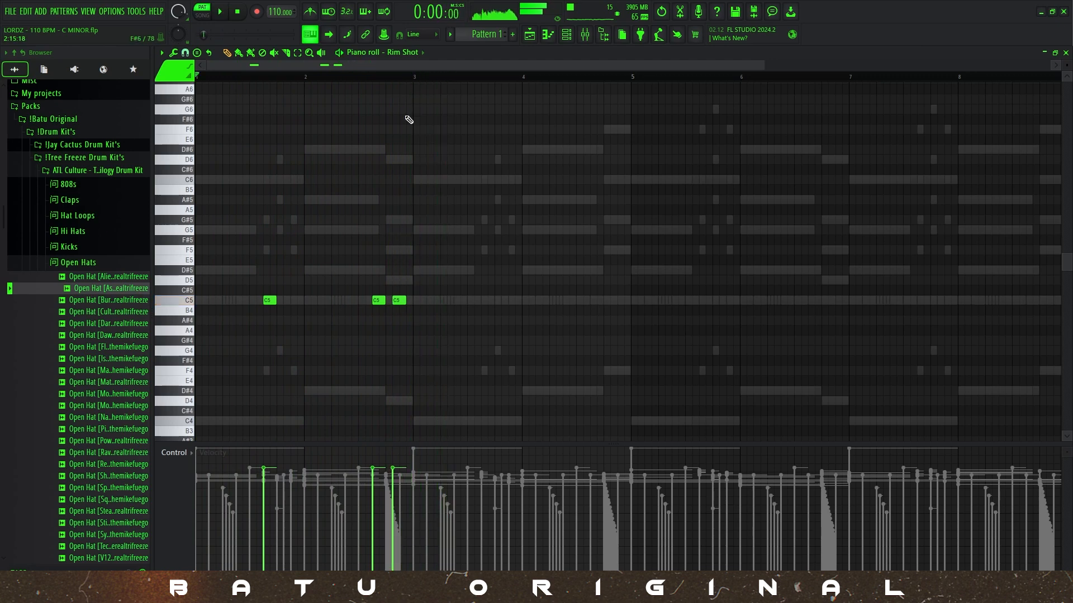
Repeat the two-bar rim shot pattern through bar 8 and close the piano roll.
key("ctrl+b")
key("ctrl+b")
key("ctrl+b")
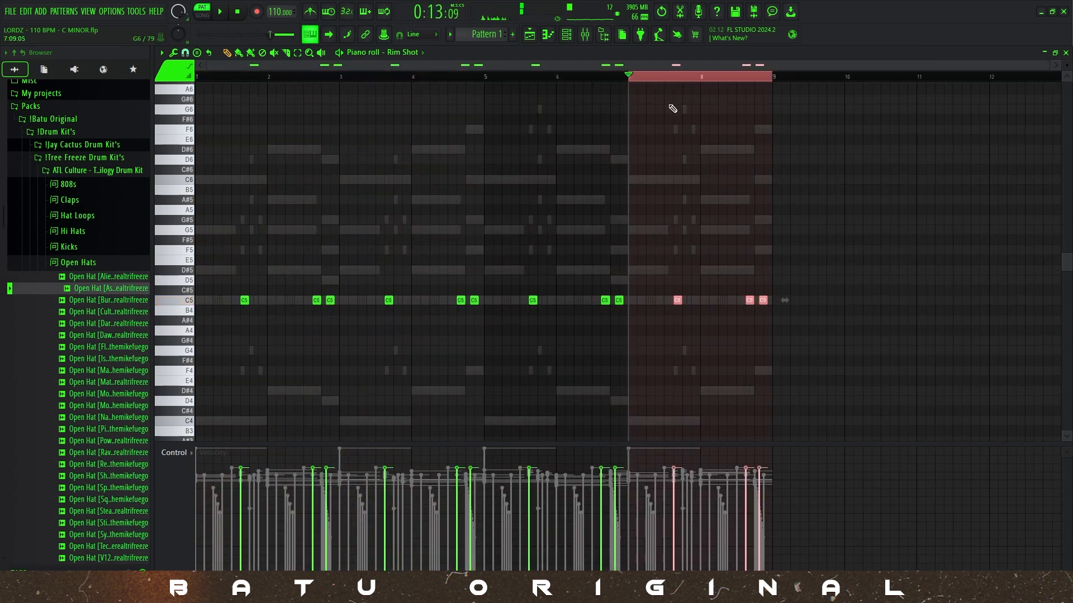
key("space")
key("Escape")
Place OpenHat C5 notes: a half-bar note opening bar 1, and sixteenths on its steps 13 and 15 and at the start of bar 2.
right_click(356, 310)
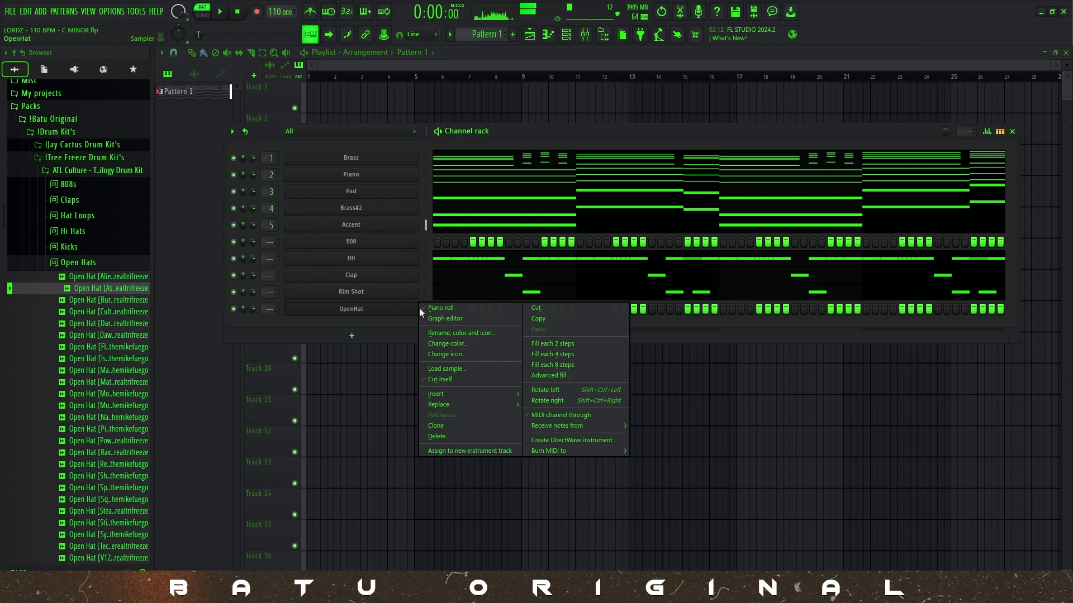
left_click(442, 308)
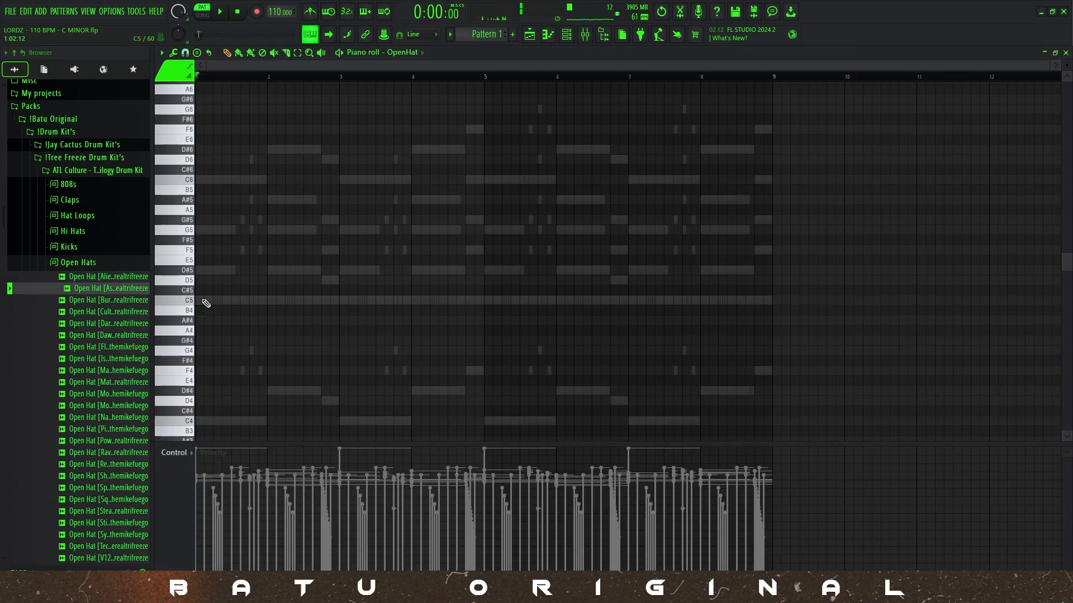
left_click_drag(238, 300, 231, 301)
scroll(237, 308, "up", 3)
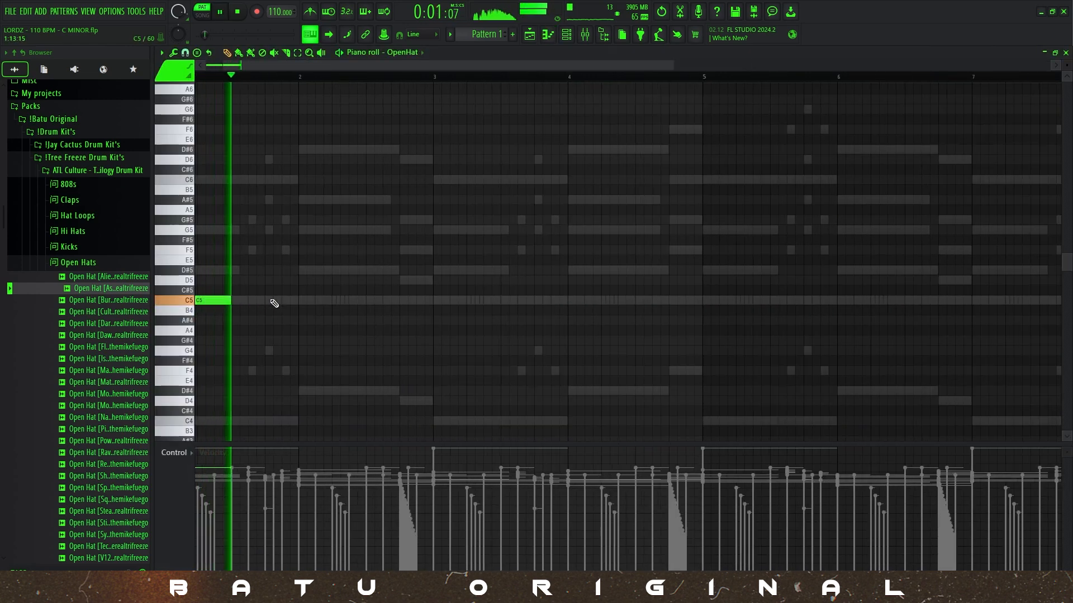
left_click_drag(330, 302, 273, 301)
scroll(268, 311, "up", 3)
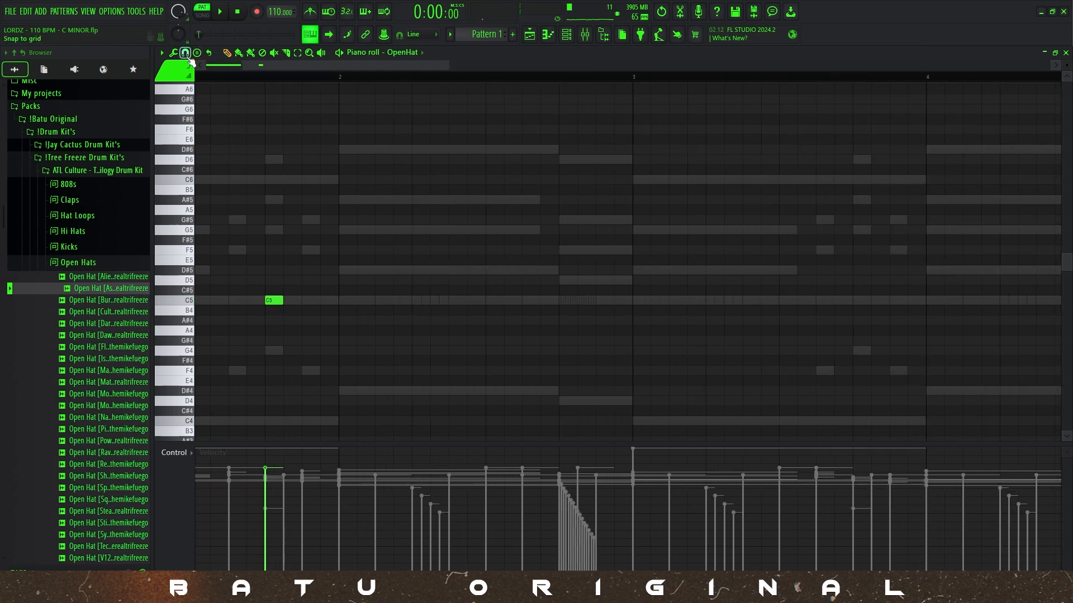
left_click(307, 301)
left_click(341, 302)
scroll(335, 310, "down", 2)
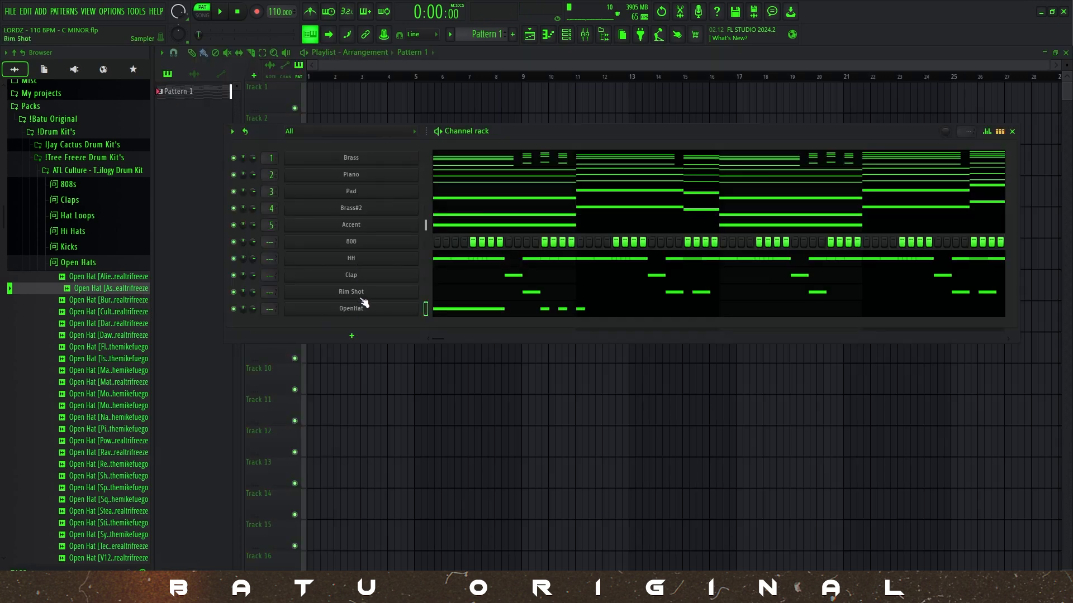
Enable the OpenHat channel's volume envelope, turn down its release, and close the channel settings.
left_click(363, 316)
left_click(256, 183)
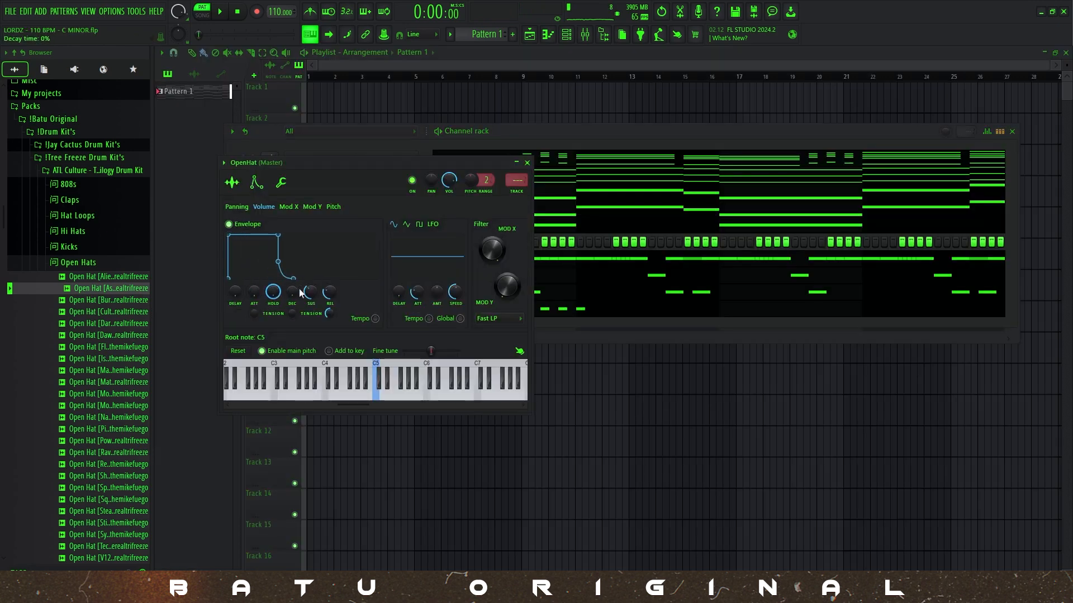
left_click_drag(328, 293, 329, 329)
key("Escape")
Open the OpenHat piano roll, shift the three short C5 notes to steps 11, 13 and 15 of bar 1, and give them descending velocities.
key("space")
left_click(563, 311)
scroll(414, 304, "down", 2)
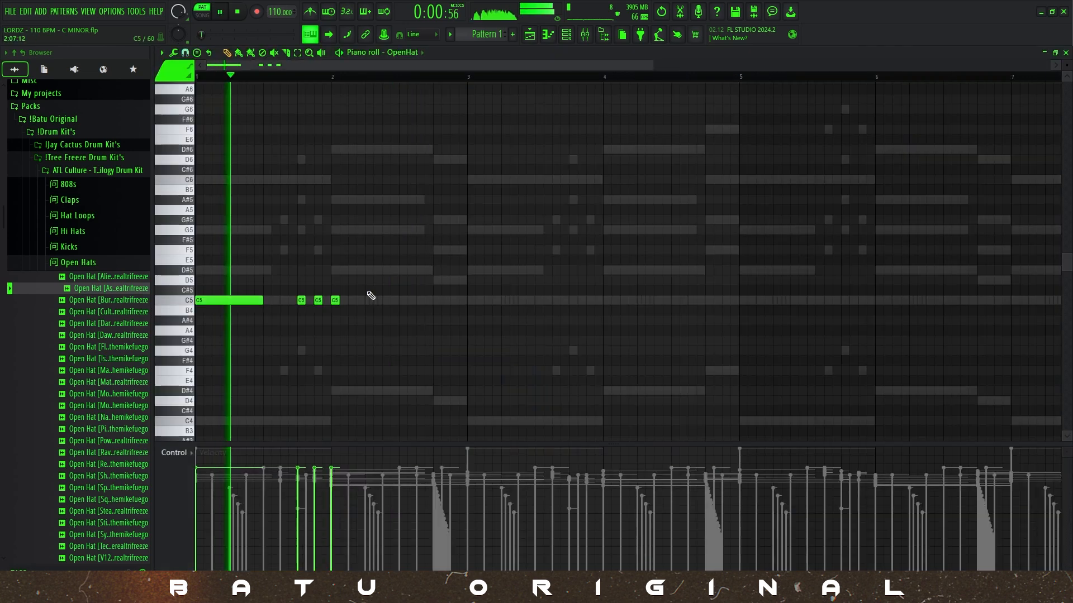
scroll(302, 282, "up", 2)
scroll(304, 284, "up", 2)
scroll(313, 291, "down", 2)
key("space")
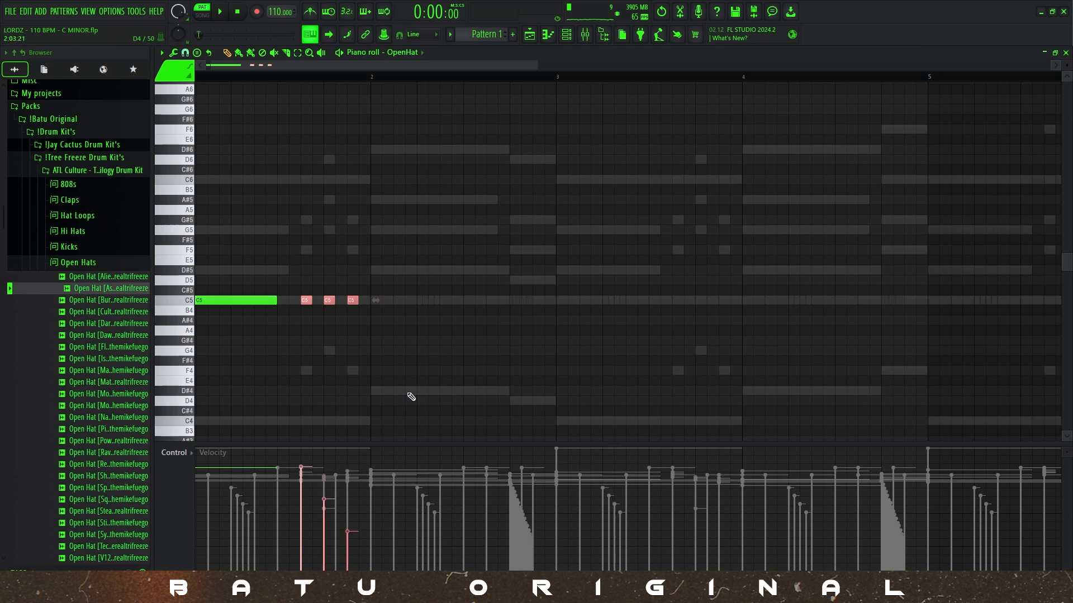
Add a half-bar C5 open hat note at the start of bar 2 and slightly lower the velocities of bar 1's three short notes.
left_click_drag(255, 302, 438, 298)
key("space")
left_click_drag(360, 312, 310, 285)
scroll(430, 274, "down", 2)
Try a D5 note and a three-note C6 triplet on the last beat of bar 2, with snap set to 1/3 step.
right_click(524, 249)
left_click(537, 280)
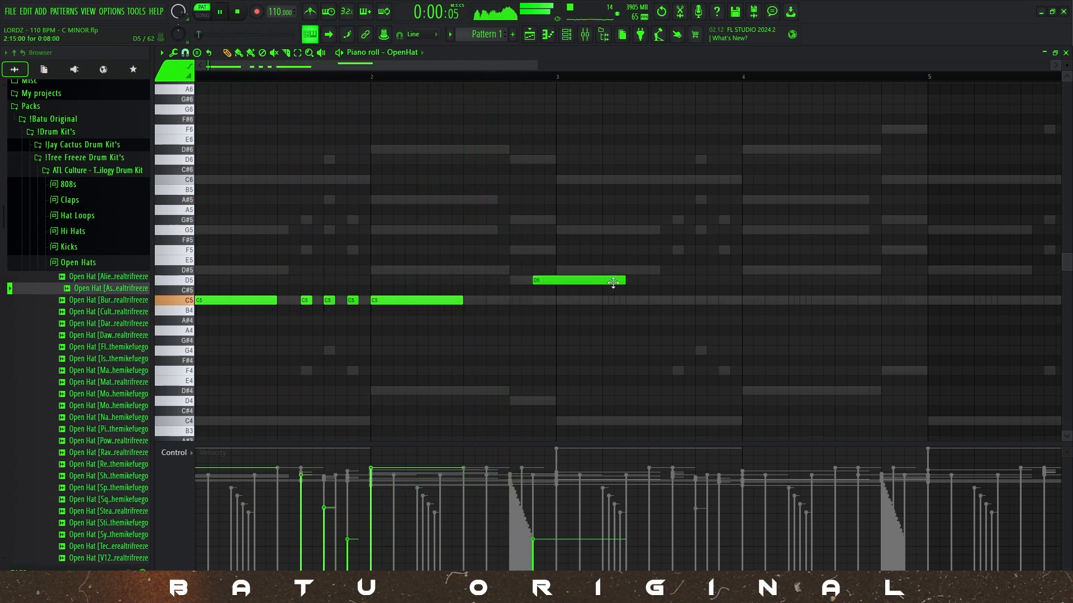
right_click(613, 283)
left_click(185, 53)
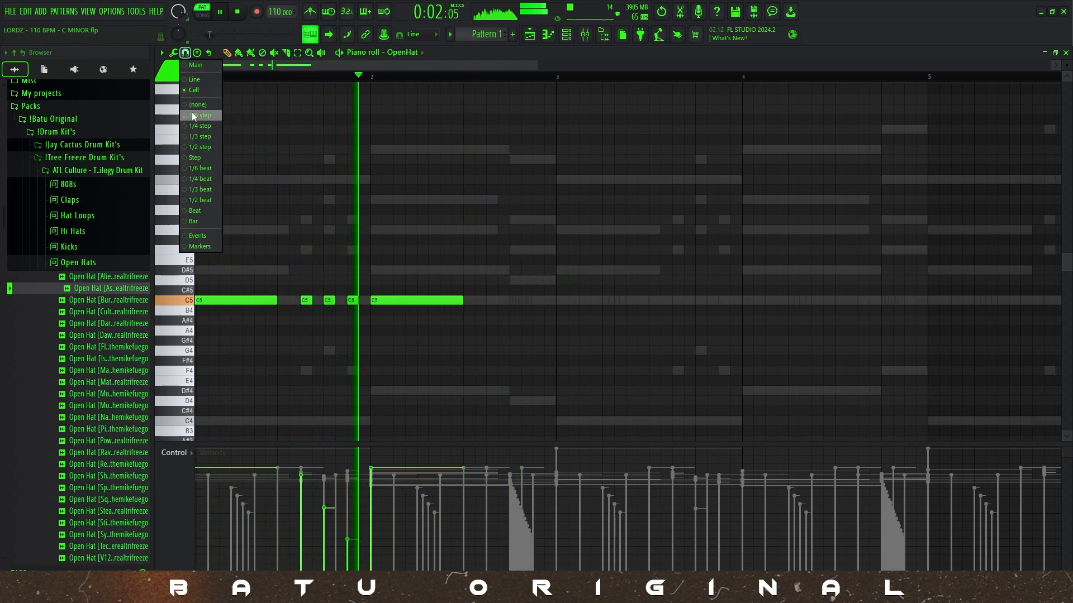
left_click(199, 138)
key("space")
scroll(481, 178, "up", 2)
left_click(546, 179)
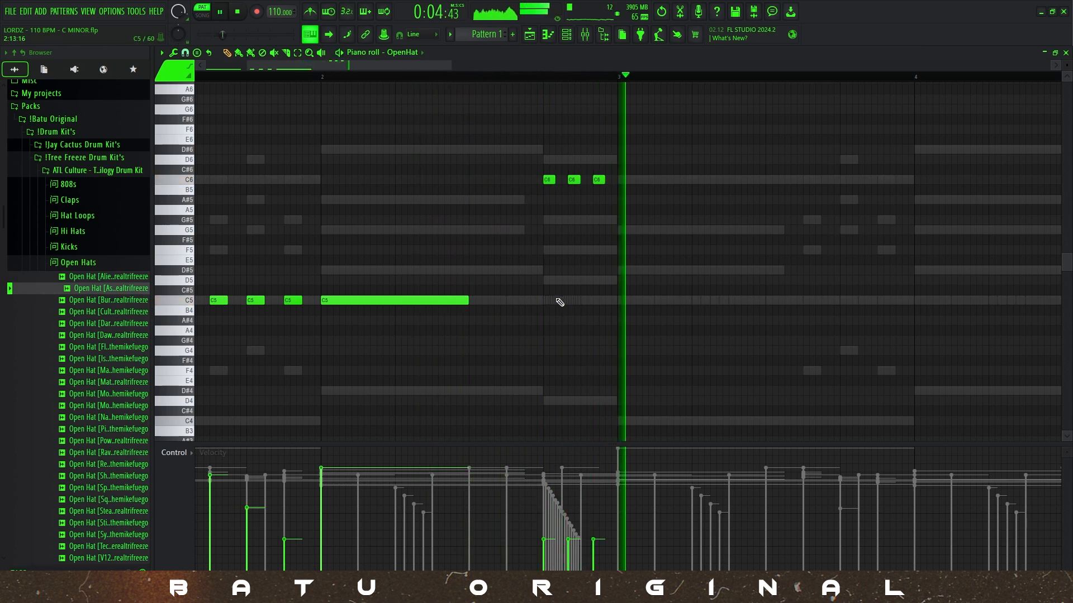
scroll(558, 260, "up", 3)
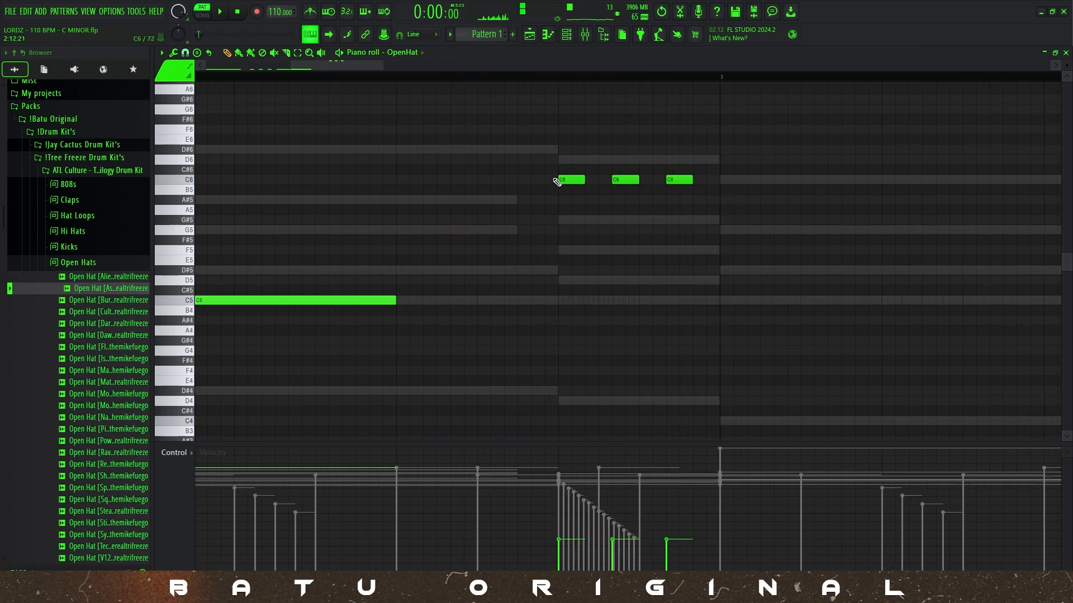
right_click(628, 179)
right_click(677, 179)
Set the snap back to Cell and place short D6 notes on steps 13, 14 and 15 of bar 2 with descending velocities.
left_click(186, 53)
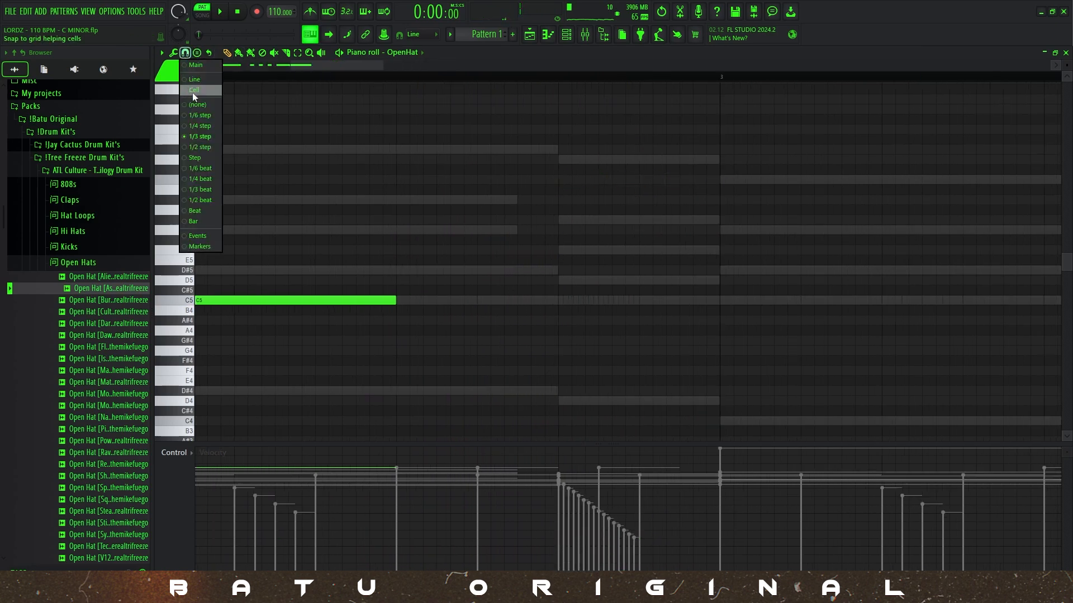
key("space")
key("space")
left_click(570, 160)
left_click(609, 160)
left_click(651, 160)
left_click(692, 160)
left_click_drag(717, 151, 472, 230)
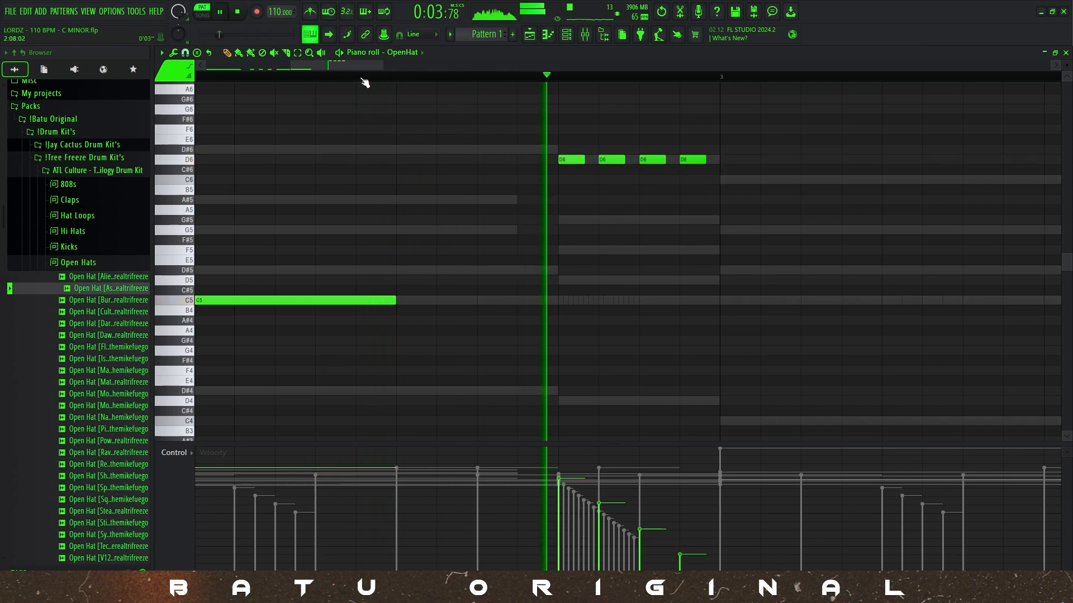
scroll(430, 291, "down", 4)
key("space")
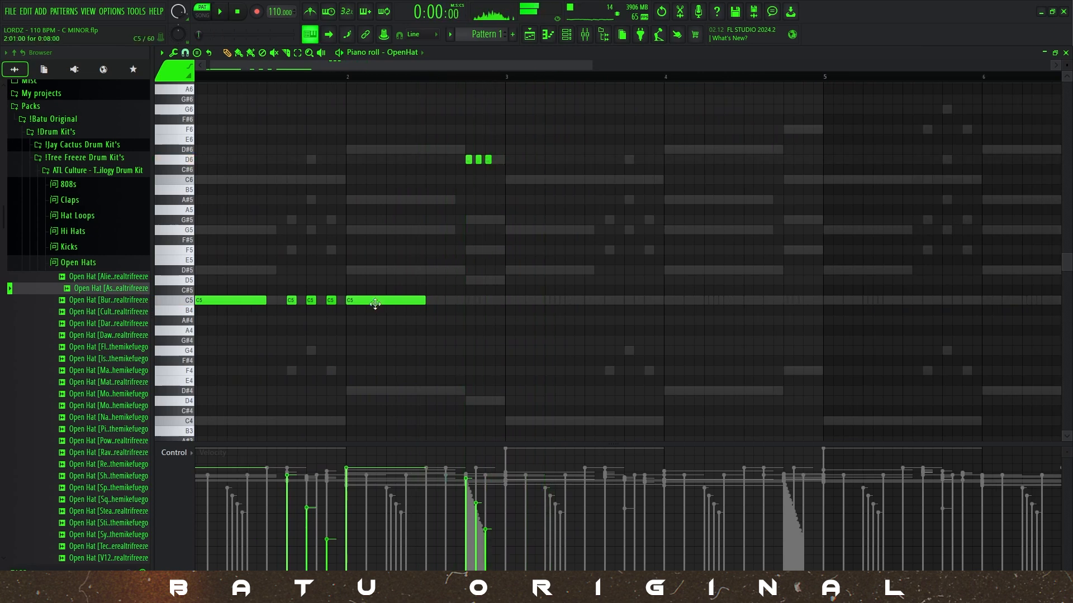
Duplicate the two-bar open hat pattern through bar 8.
scroll(540, 312, "down", 2)
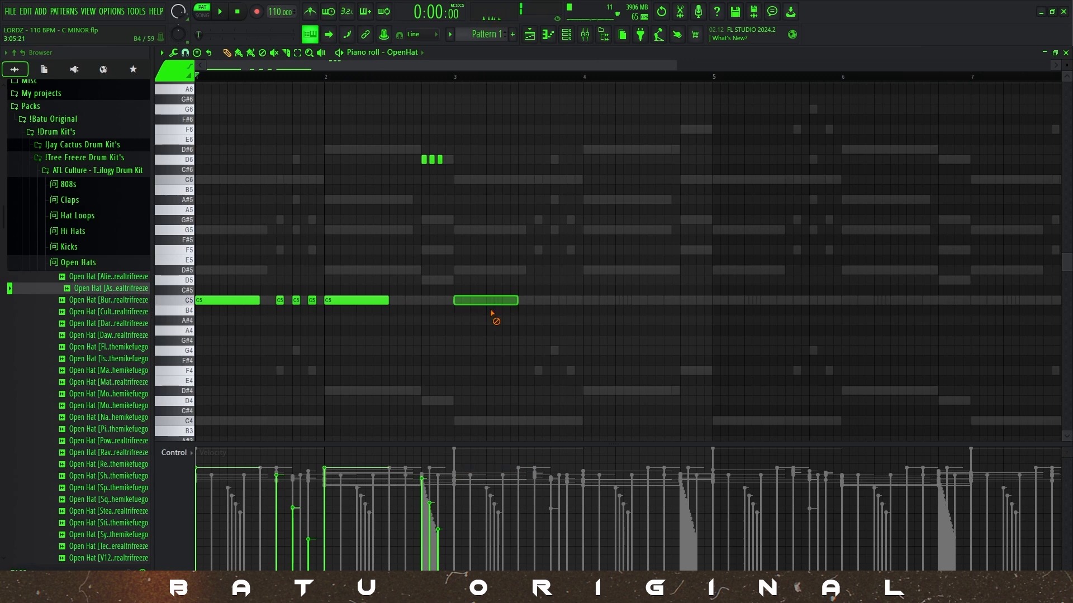
left_click_drag(457, 78, 154, 96)
key("ctrl+b")
key("ctrl+b")
key("ctrl+b")
scroll(827, 100, "down", 2)
key("ctrl+d")
key("space")
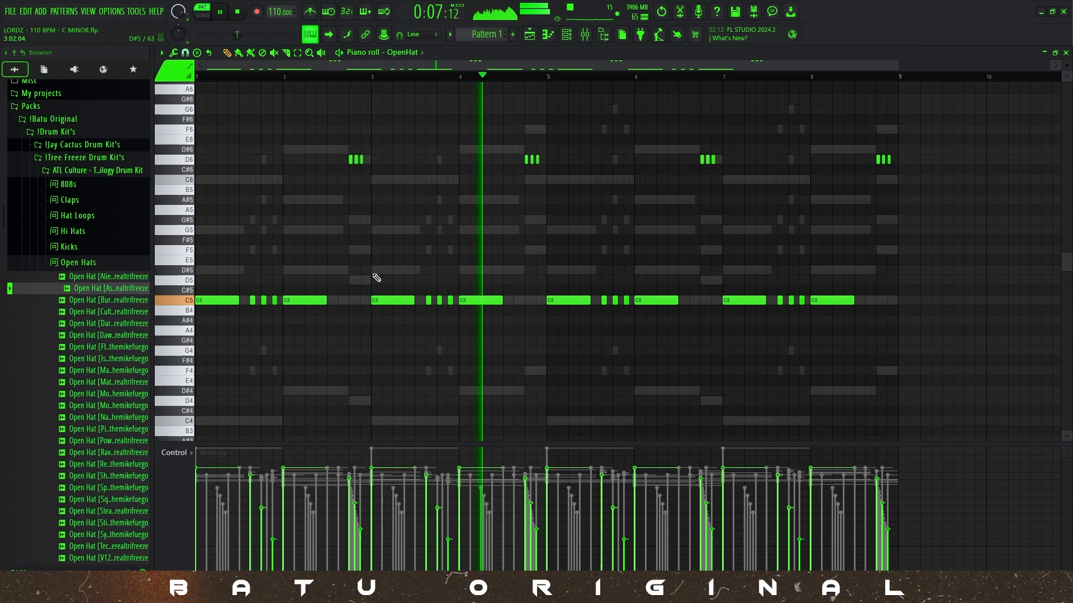
Lower the velocities of the short C5 open hat notes in bars 1, 3, 5 and 7.
left_click_drag(276, 314, 251, 288)
left_click_drag(455, 314, 422, 287)
left_click_drag(599, 289, 624, 313)
left_click_drag(777, 290, 804, 323)
scroll(778, 340, "down", 4)
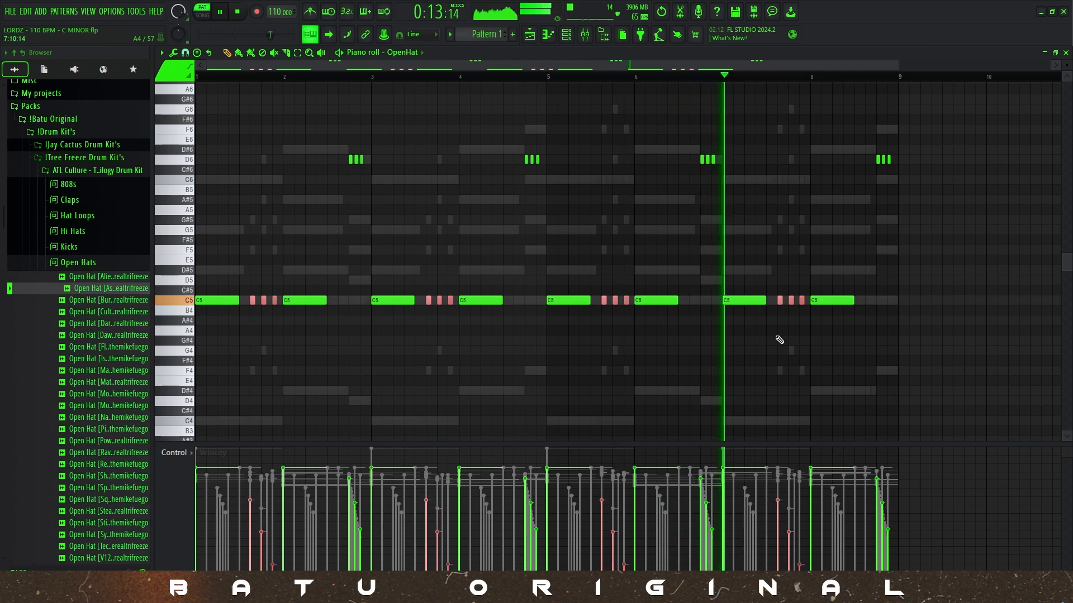
key("ctrl+d")
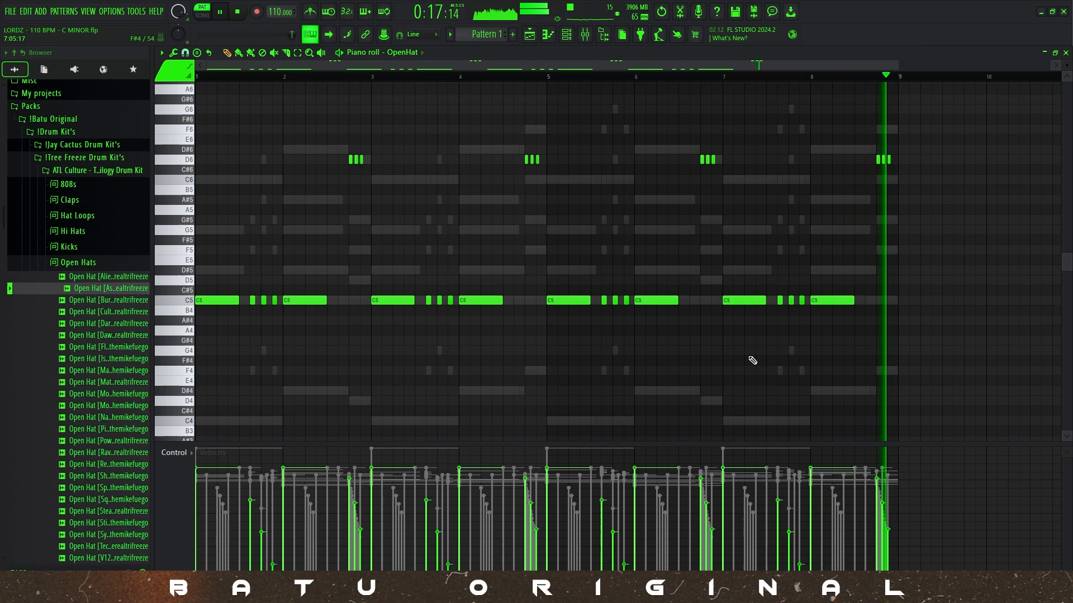
In the 808 piano roll, place a half-bar C5 note opening bar 1 and C5 notes of six, six and four steps filling bar 2.
key("Escape")
right_click(417, 237)
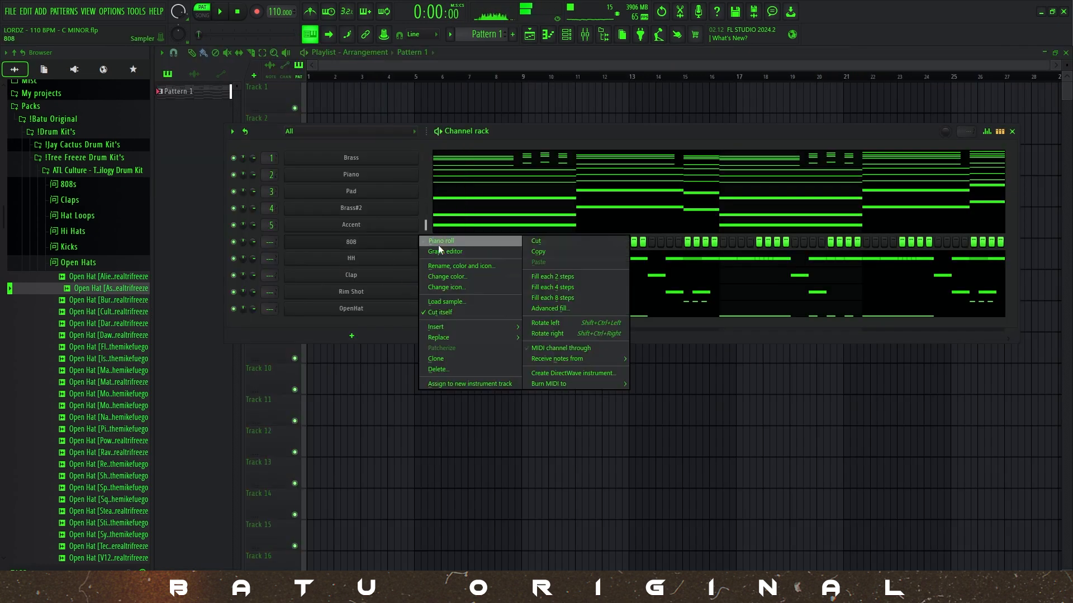
left_click(438, 245)
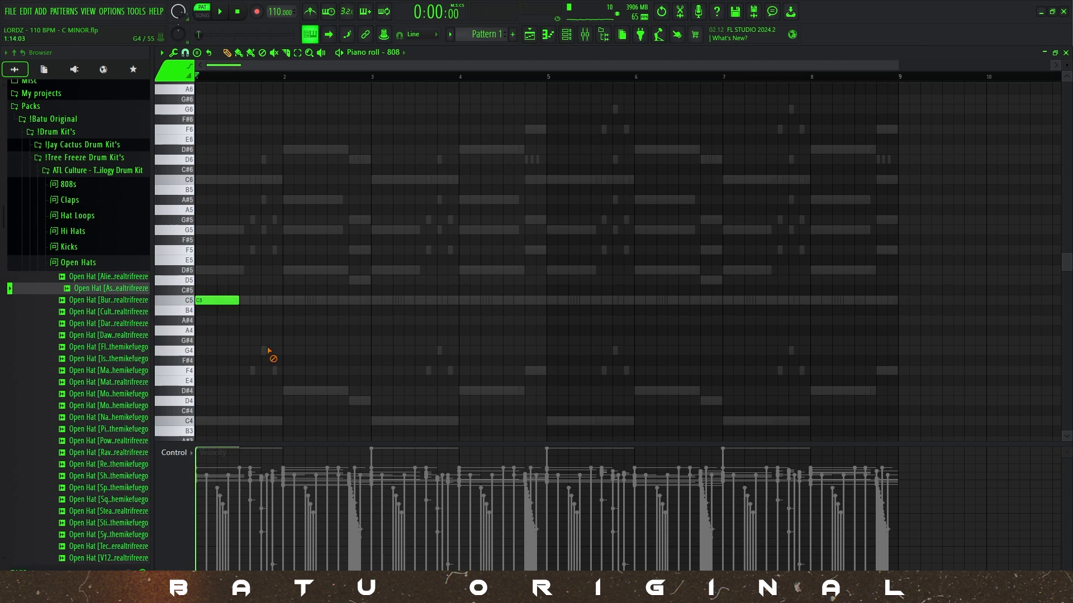
left_click(286, 300)
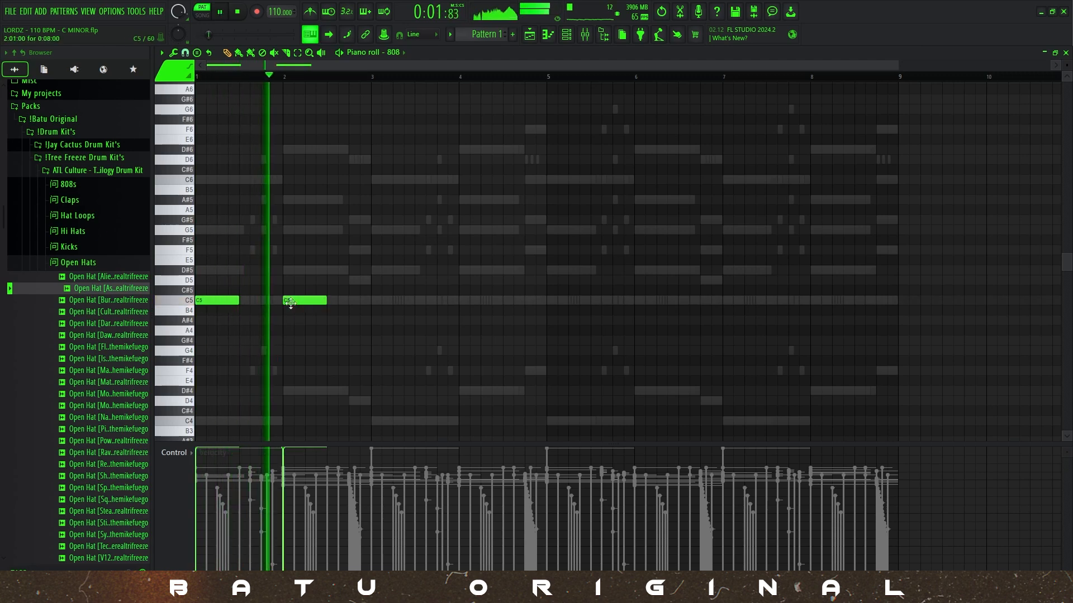
left_click_drag(322, 306, 371, 304)
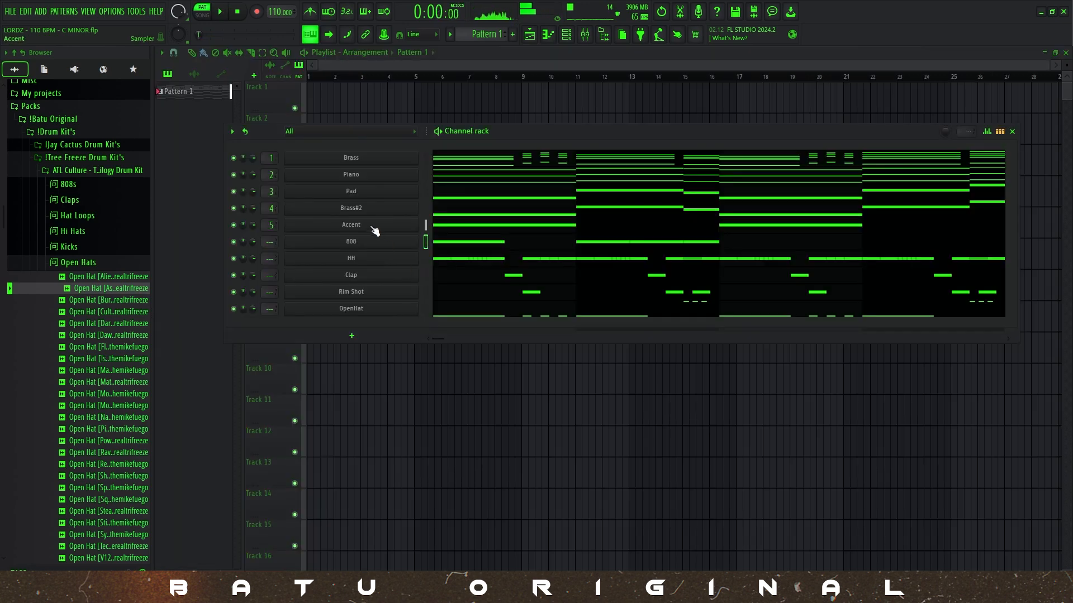
right_click(402, 219)
right_click(412, 236)
left_click(443, 311)
Duplicate the two-bar 808 pattern into bars 3 and 4 at C5.
key("ctrl+a")
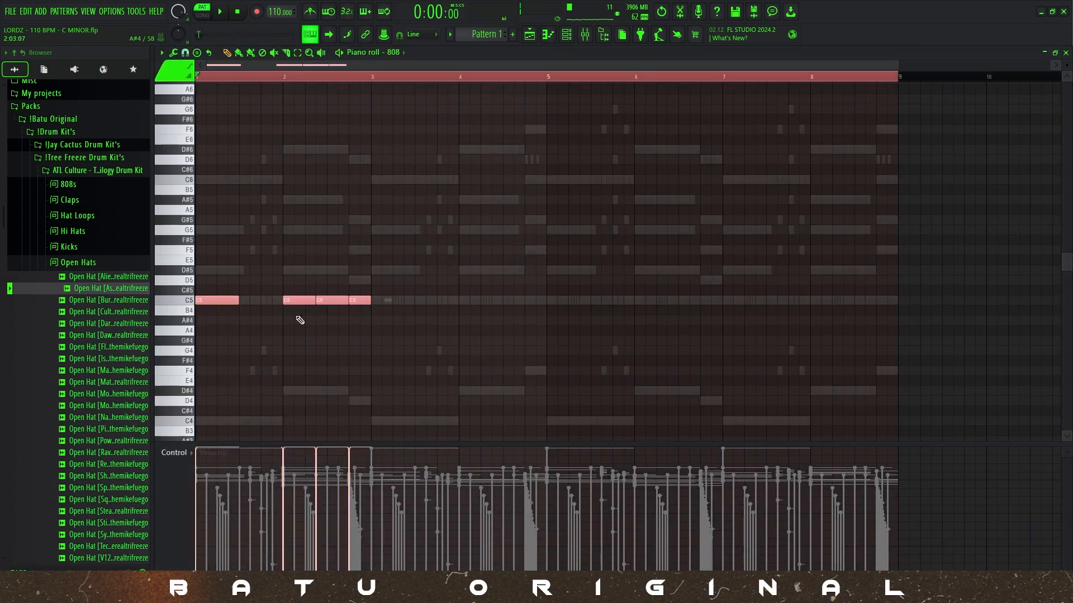
key("ctrl+b")
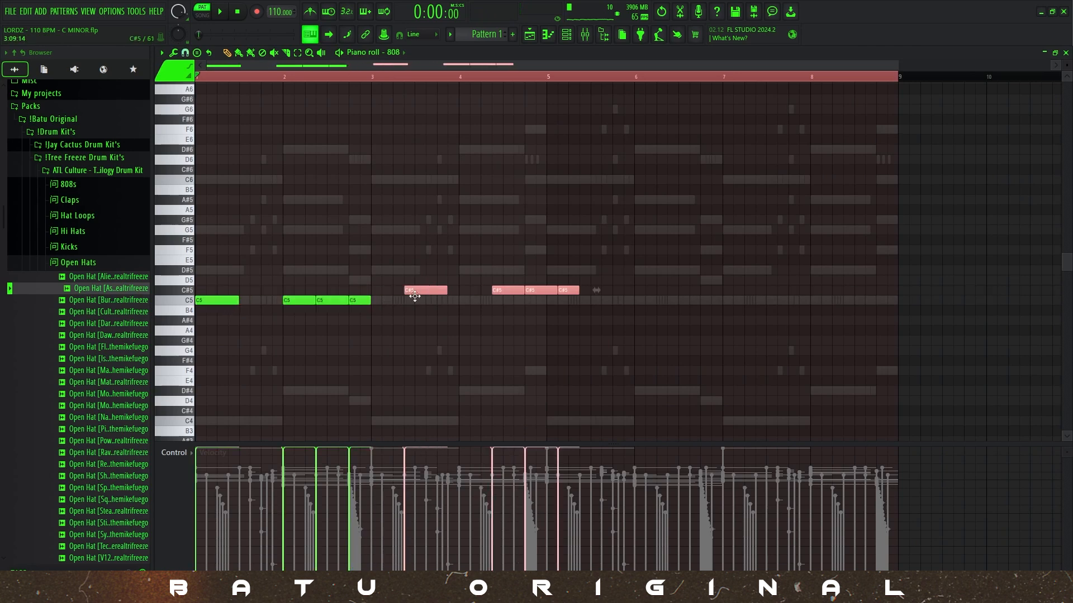
key("space")
scroll(400, 316, "down", 1)
key("space")
Raise the 808 notes in bars 2 and 4 to D#5, with the last note at D5 in bar 2 and F5 in bar 4.
left_click_drag(294, 267, 358, 282)
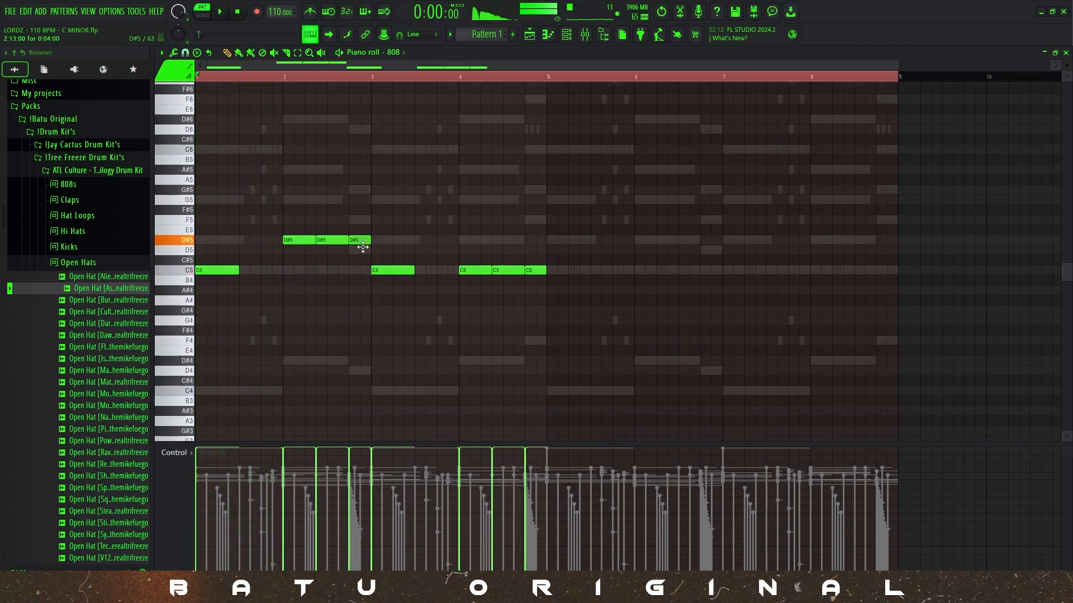
left_click_drag(455, 246, 535, 221)
left_click(535, 261, "ctrl")
scroll(394, 301, "up", 2)
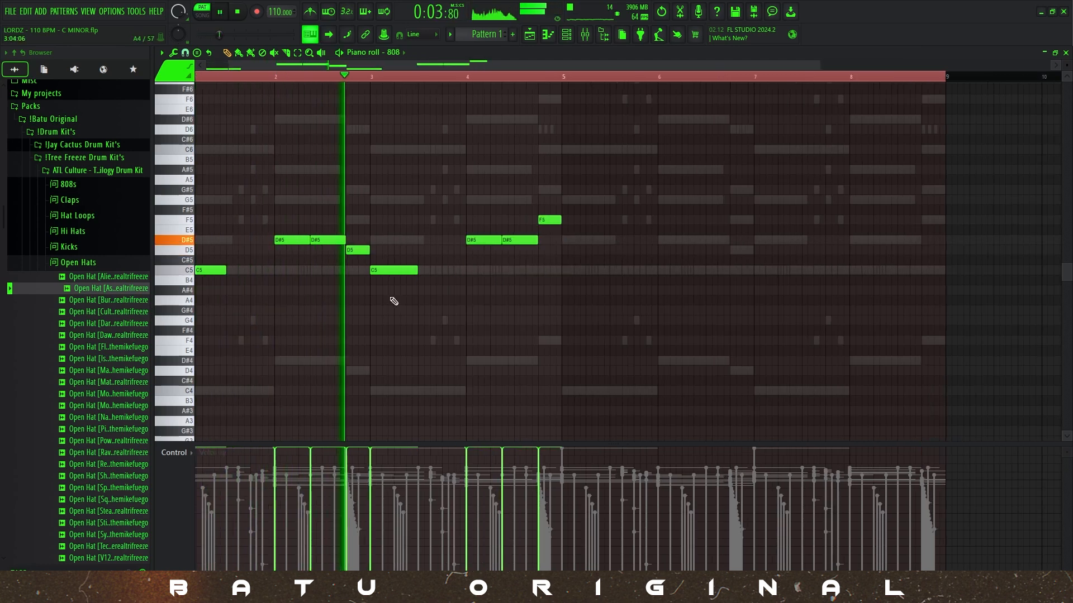
Duplicate the four-bar 808 pattern into bars 5 to 8 and play it back.
scroll(394, 302, "down", 2)
key("ctrl+a")
key("ctrl+b")
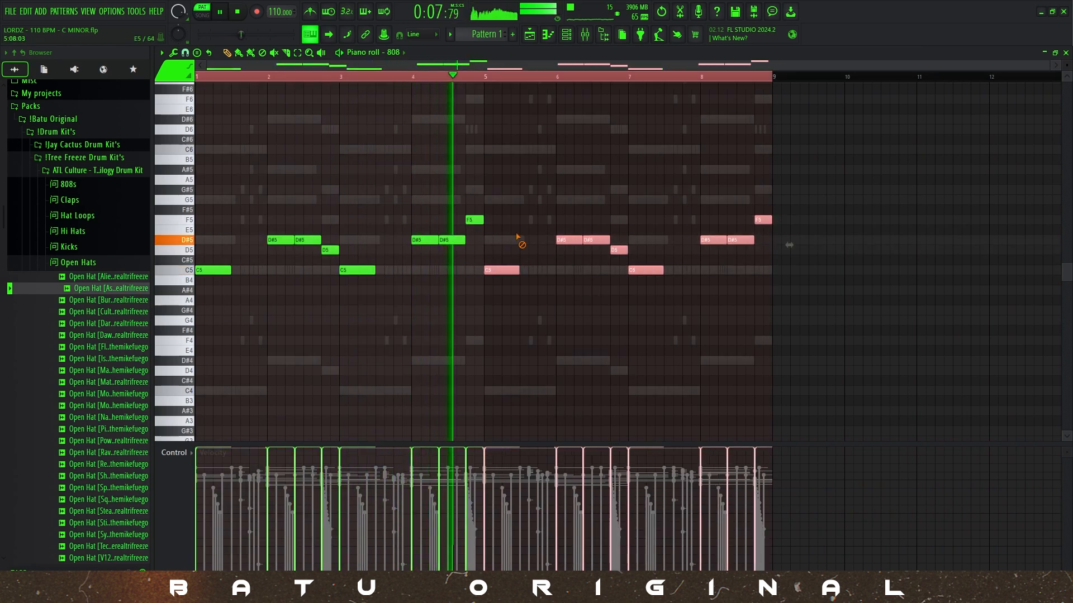
left_click(506, 286)
scroll(506, 285, "up", 2)
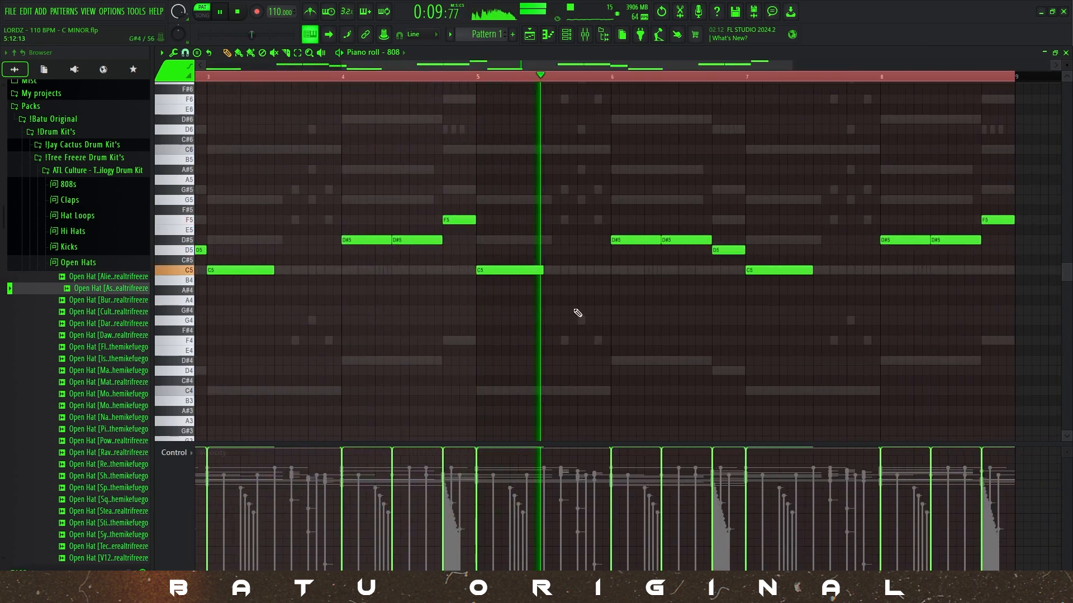
scroll(578, 312, "up", 1)
scroll(611, 314, "down", 3)
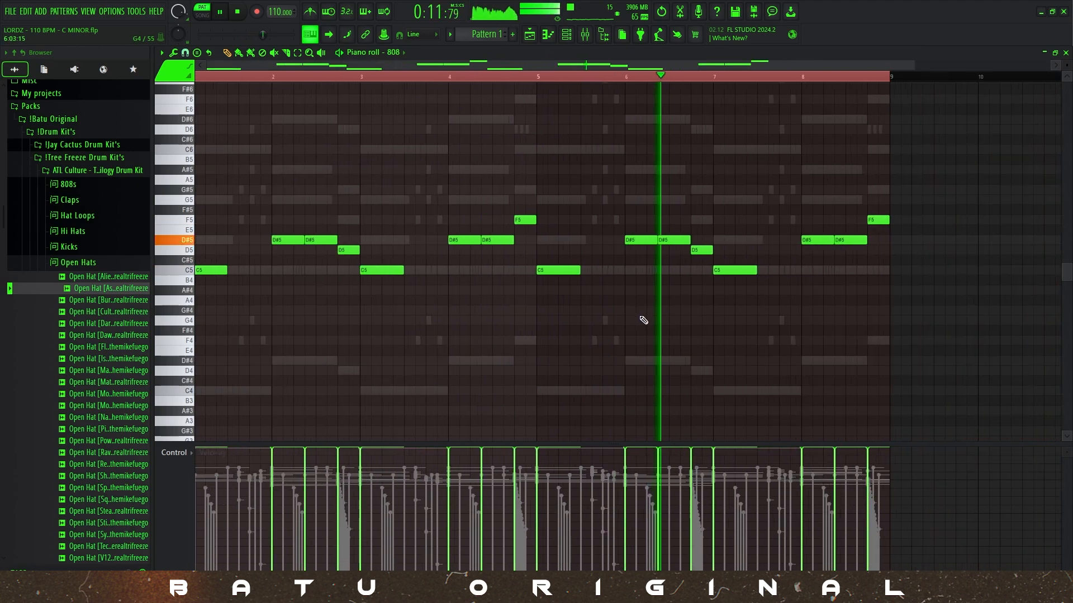
key("space")
With 1/3-step snap, add a two-step C6 note on step 11 of bar 5 and three A#5 triplet notes filling steps 13 and 14.
left_click(493, 77)
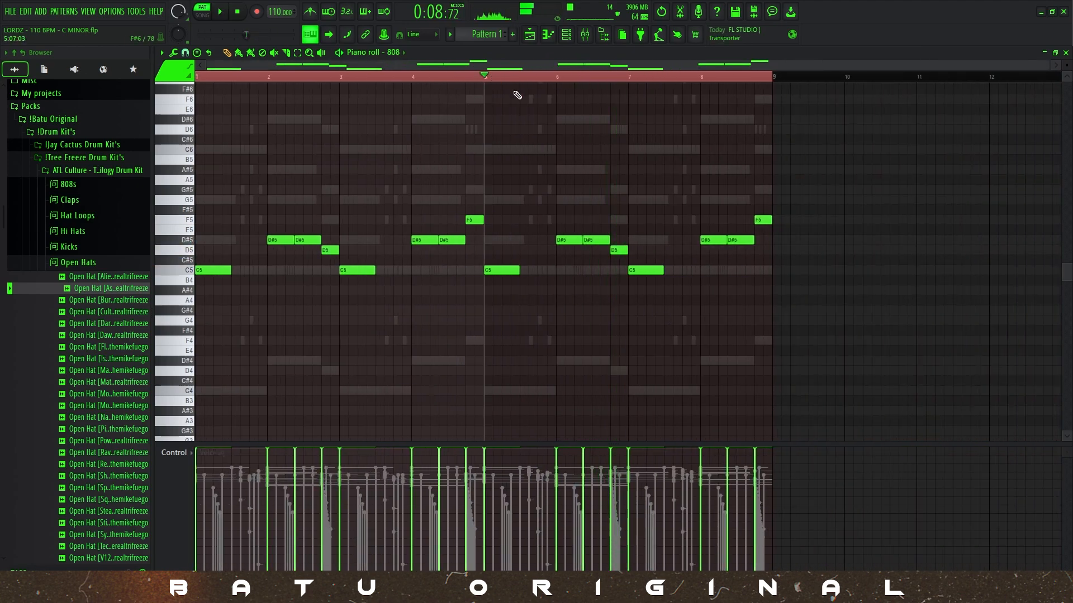
scroll(507, 139, "up", 3)
scroll(500, 123, "up", 2)
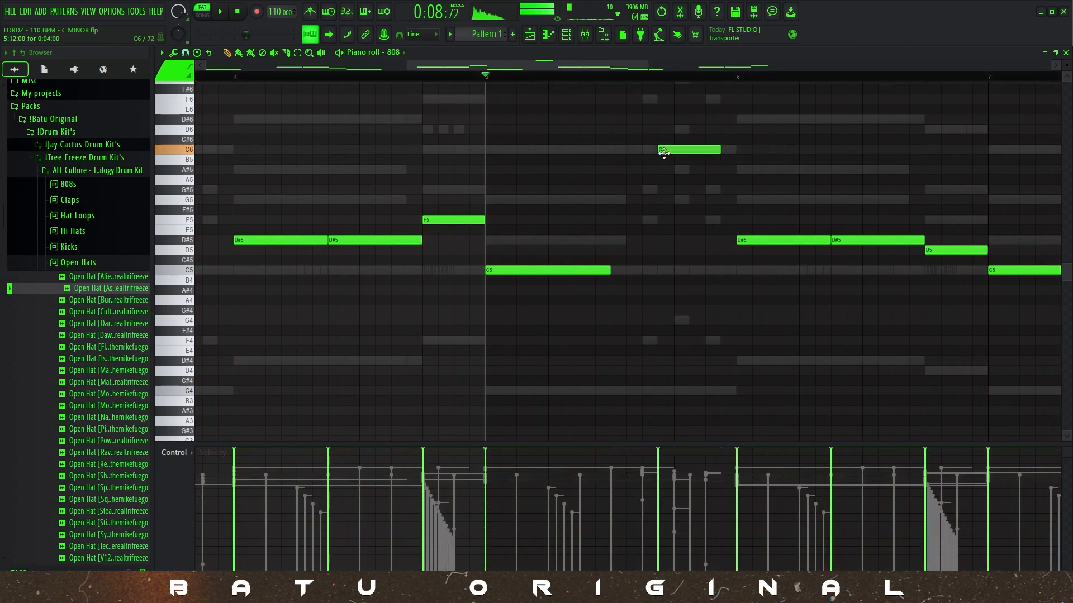
left_click(185, 53)
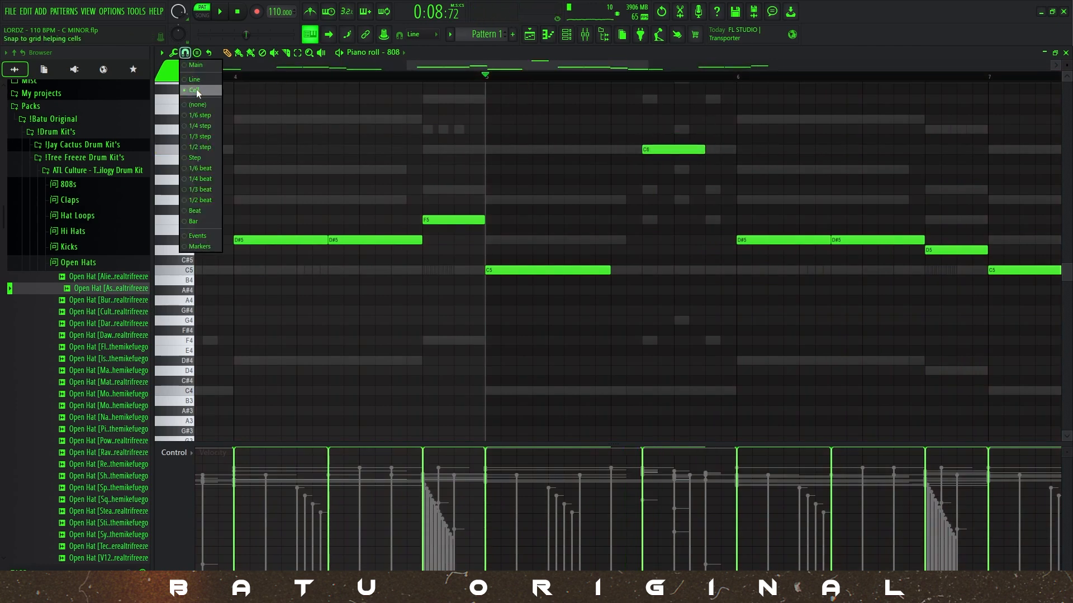
left_click(198, 136)
left_click_drag(702, 150, 673, 150)
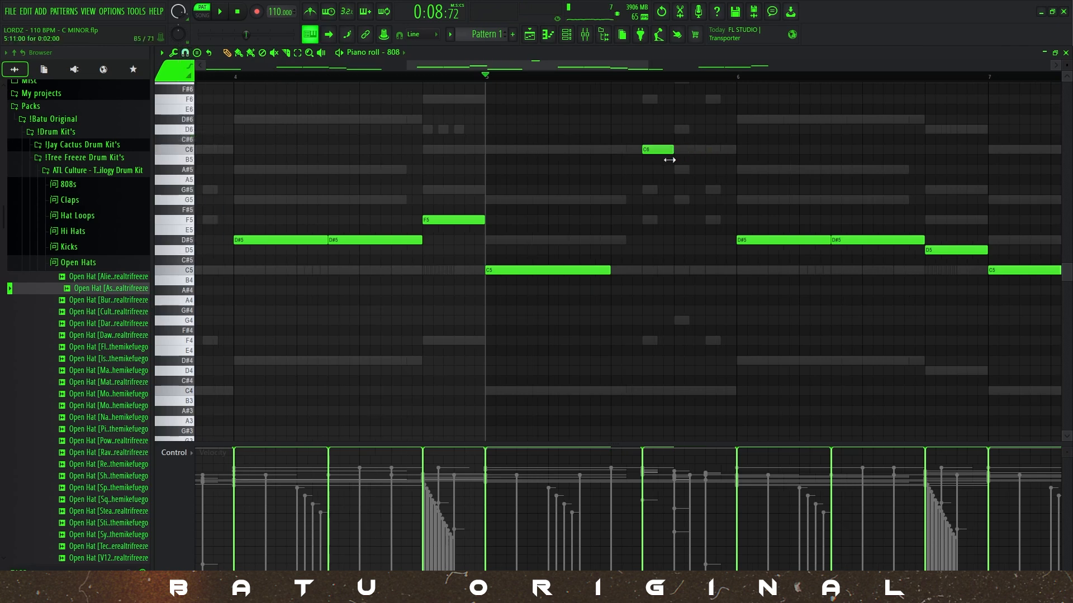
left_click(687, 169)
left_click_drag(679, 178, 683, 177)
left_click(688, 169)
left_click(699, 170)
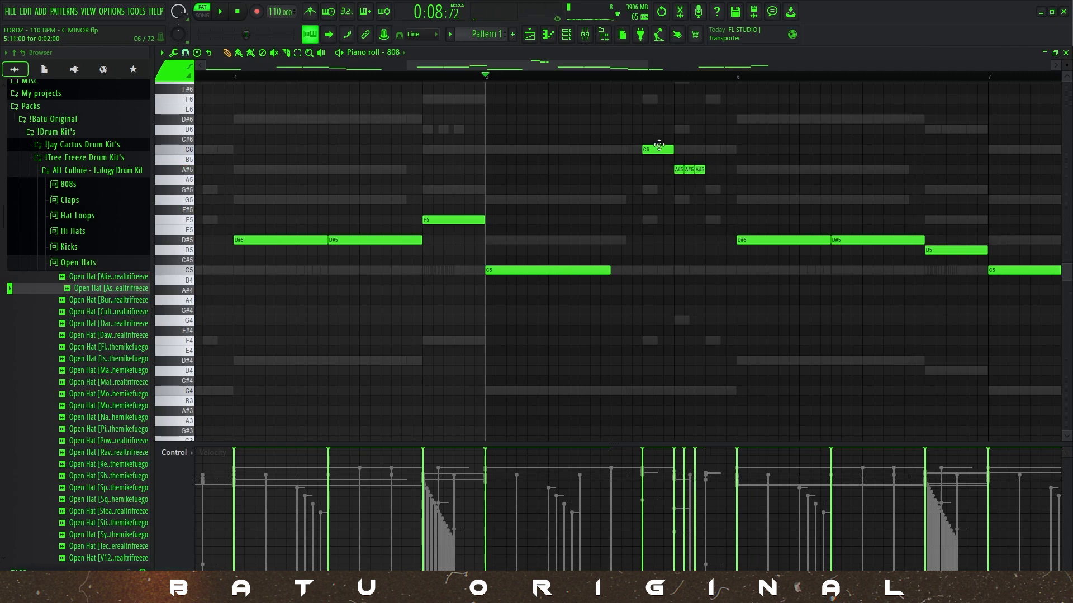
Add a two-step closing note on step 15 of bar 5, re-pitch the fill to G#5, G5 and F5, and audition it.
left_click(715, 190)
left_click_drag(748, 203, 658, 189)
left_click(695, 173, "ctrl")
key("space")
left_click(510, 76)
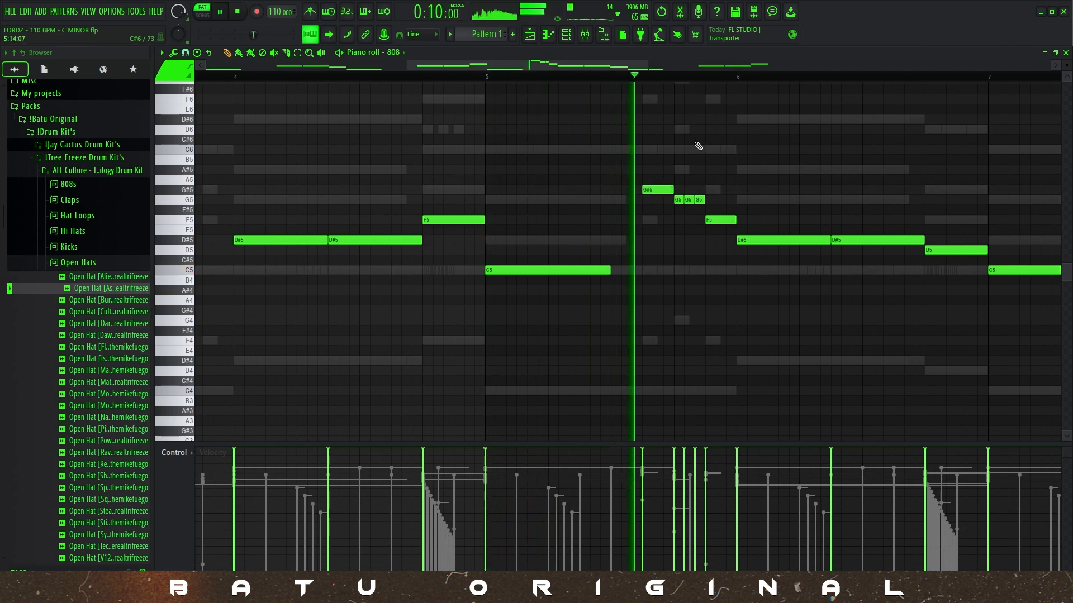
left_click(467, 76)
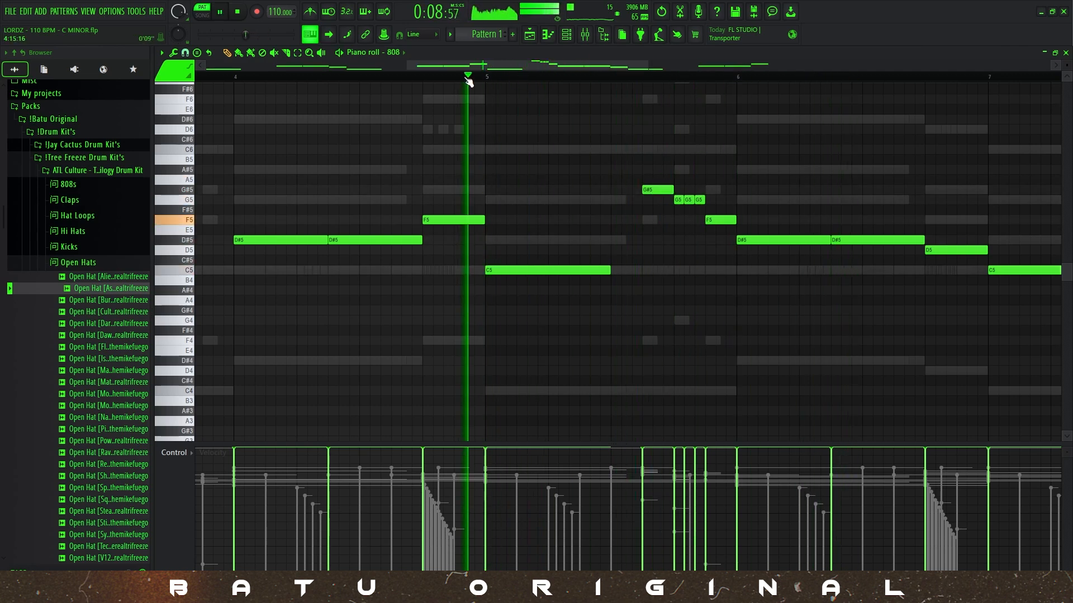
Raise the bar 5 808 fill one octave to G#6, G6 and F6.
scroll(522, 74, "down", 4)
scroll(575, 186, "up", 3)
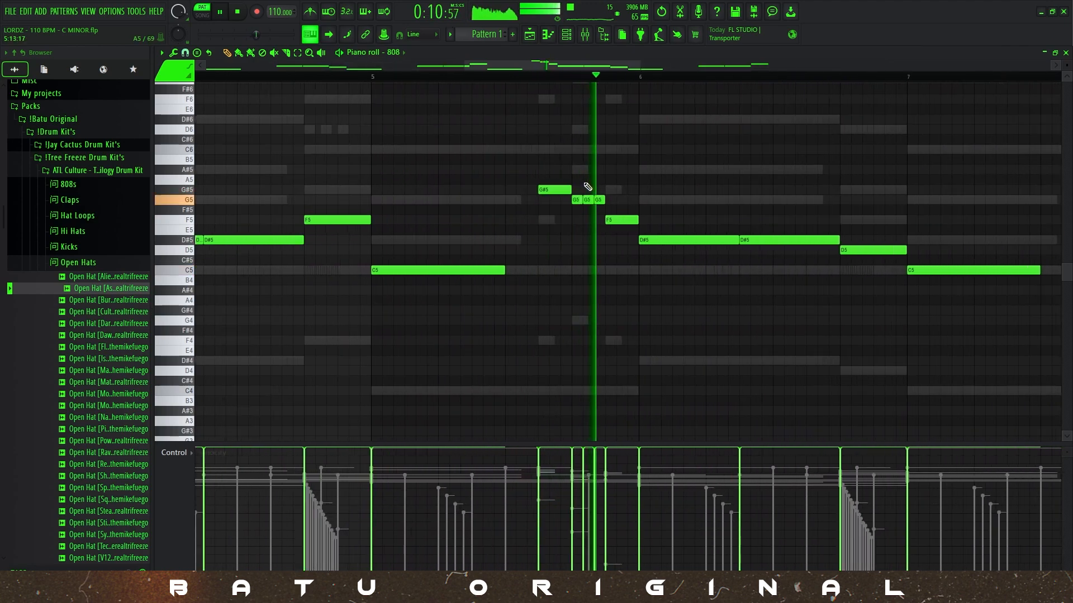
key("space")
left_click_drag(657, 169, 452, 71)
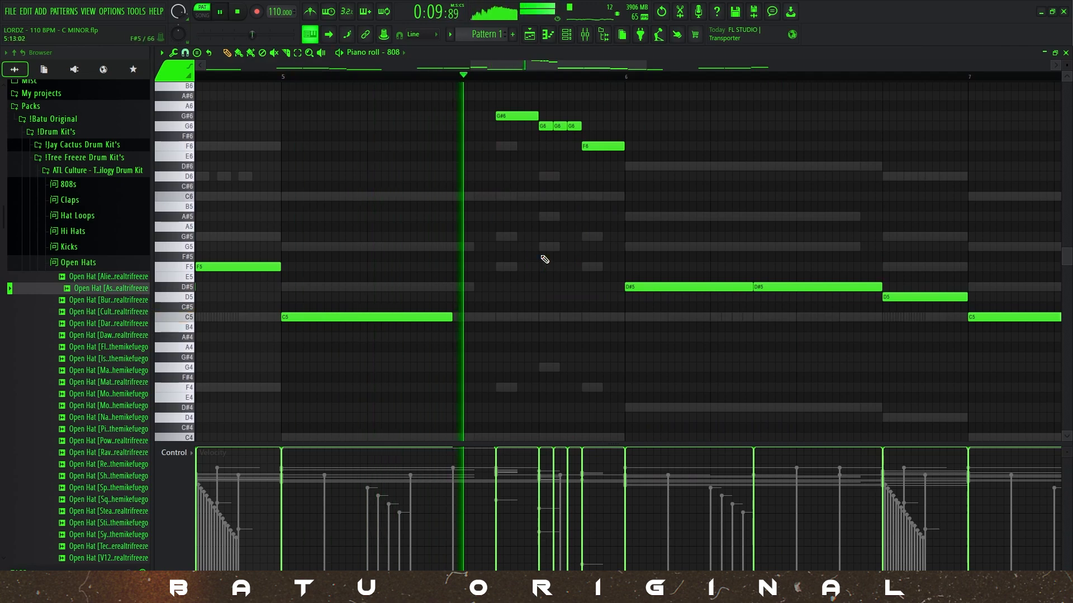
Lower the bar 5 808 fill one octave to G#5, G5 and F5 and audition it from the start of bar 5.
scroll(545, 259, "down", 5)
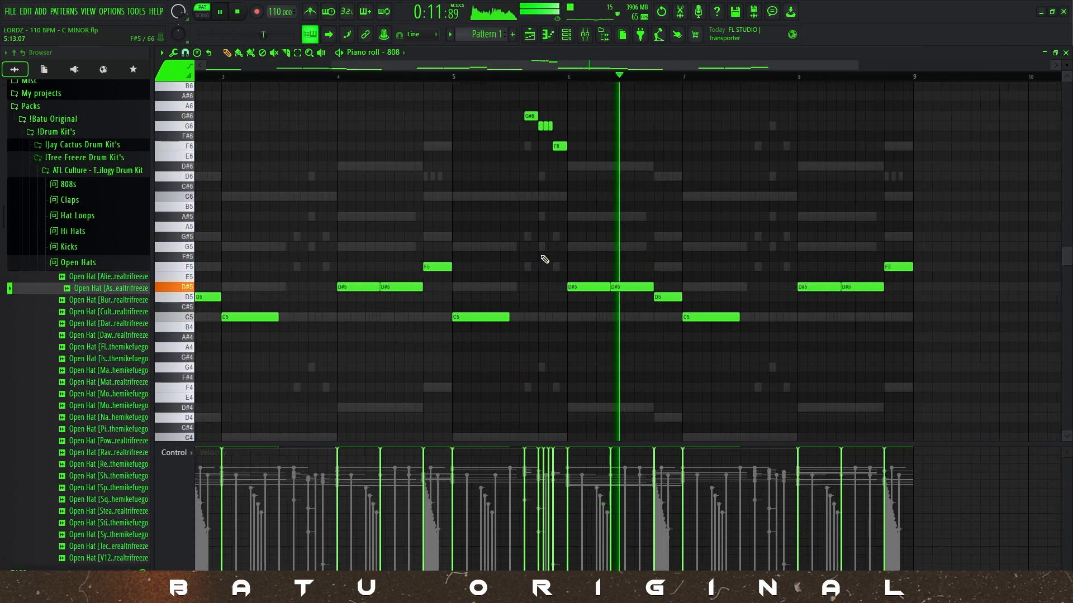
left_click_drag(607, 180, 515, 120, "ctrl")
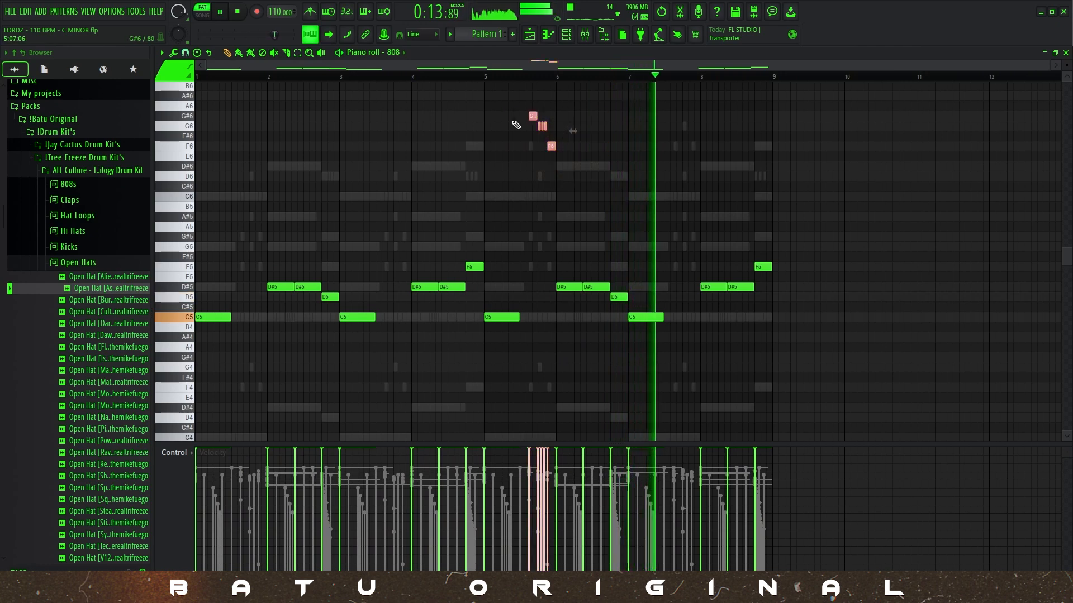
key("ctrl+Down")
left_click(487, 76)
Move the 808 fill from bar 5 to the same position in bar 7 and play the pattern back from the start.
left_click(566, 270, "ctrl")
left_click_drag(567, 273, 677, 236, "ctrl")
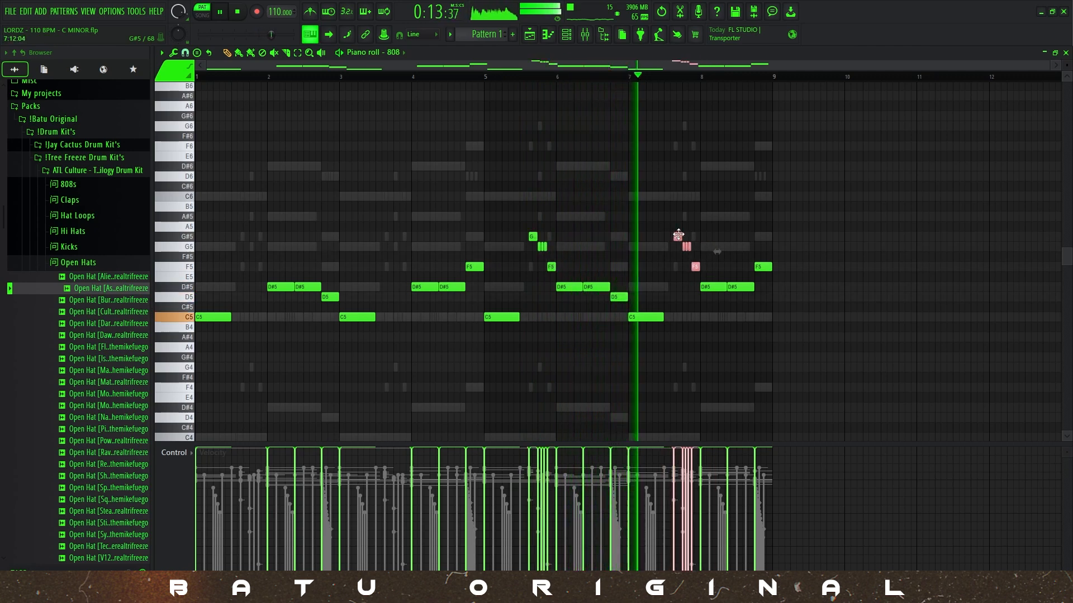
left_click_drag(574, 271, 517, 207, "ctrl")
key("Delete")
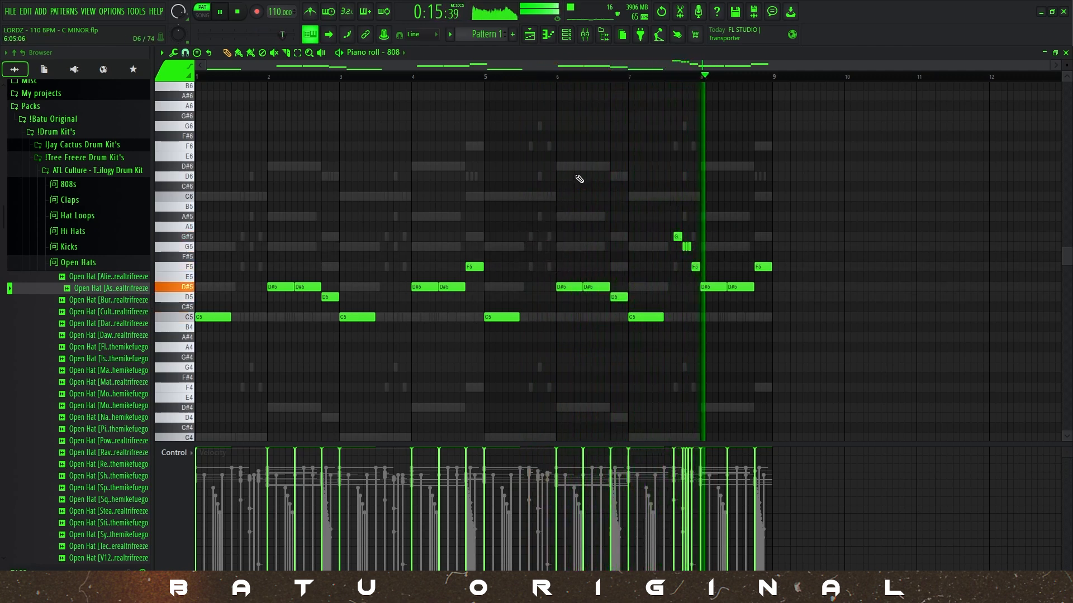
key("space")
key("space")
scroll(307, 199, "up", 2)
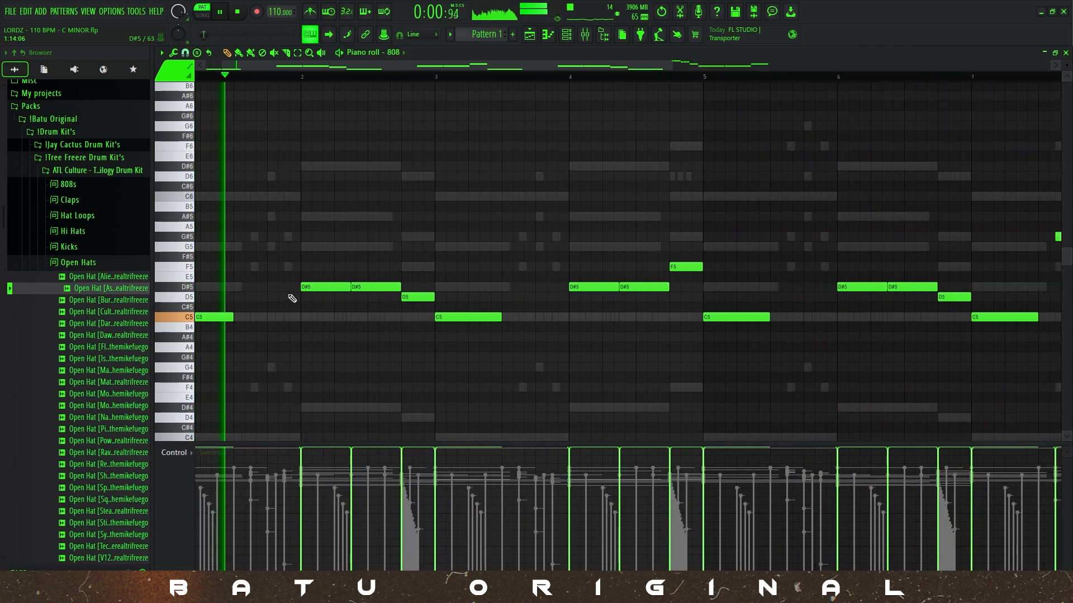
scroll(788, 270, "down", 2)
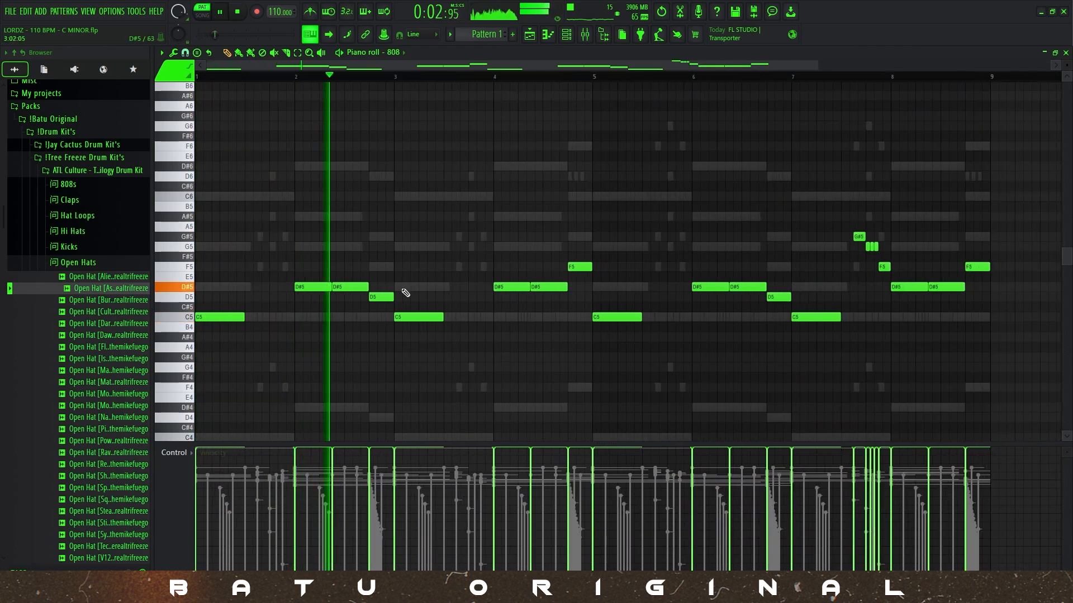
Shorten the second D#5 808 note in bar 2 to four steps and add a two-step C6 note on step 11.
key("space")
mouse_move(366, 290)
left_mouse_down()
mouse_move(347, 305)
mouse_move(361, 290)
left_mouse_up()
scroll(352, 282, "up", 3)
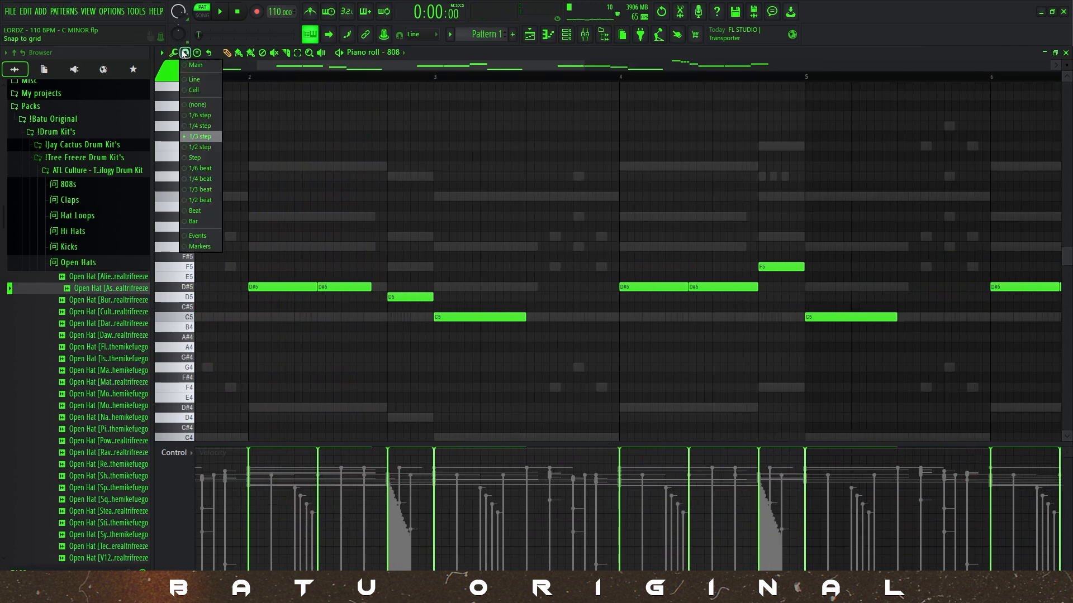
mouse_move(370, 280)
left_mouse_down()
mouse_move(367, 311)
mouse_move(362, 296)
mouse_move(328, 290)
mouse_move(381, 270)
left_mouse_up()
mouse_move(370, 228)
left_mouse_down()
mouse_move(363, 187)
mouse_move(401, 196)
mouse_move(375, 196)
mouse_move(386, 232)
left_mouse_up()
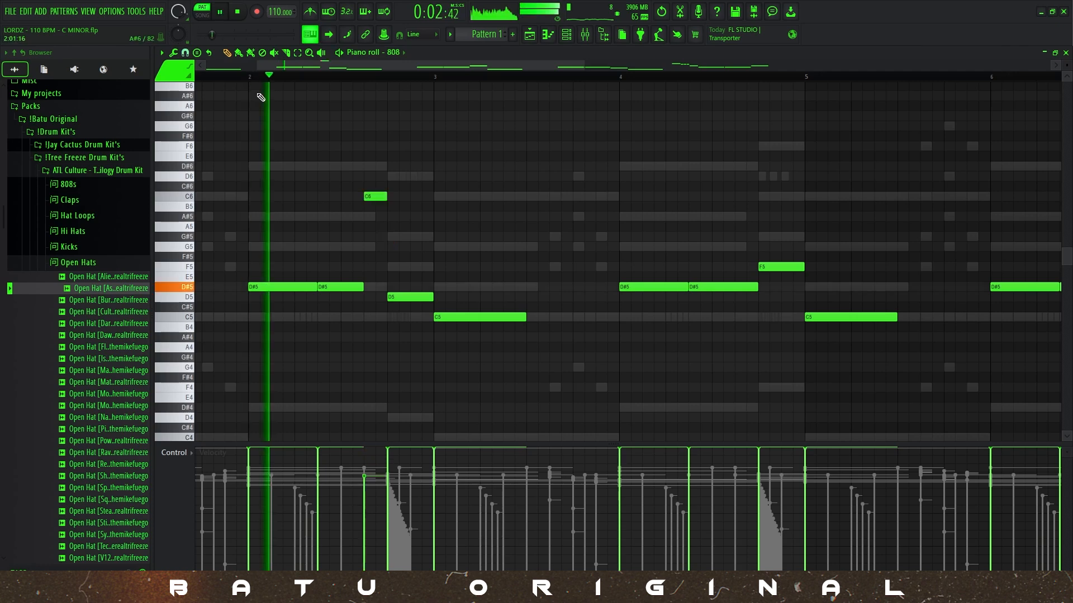
scroll(463, 211, "down", 2)
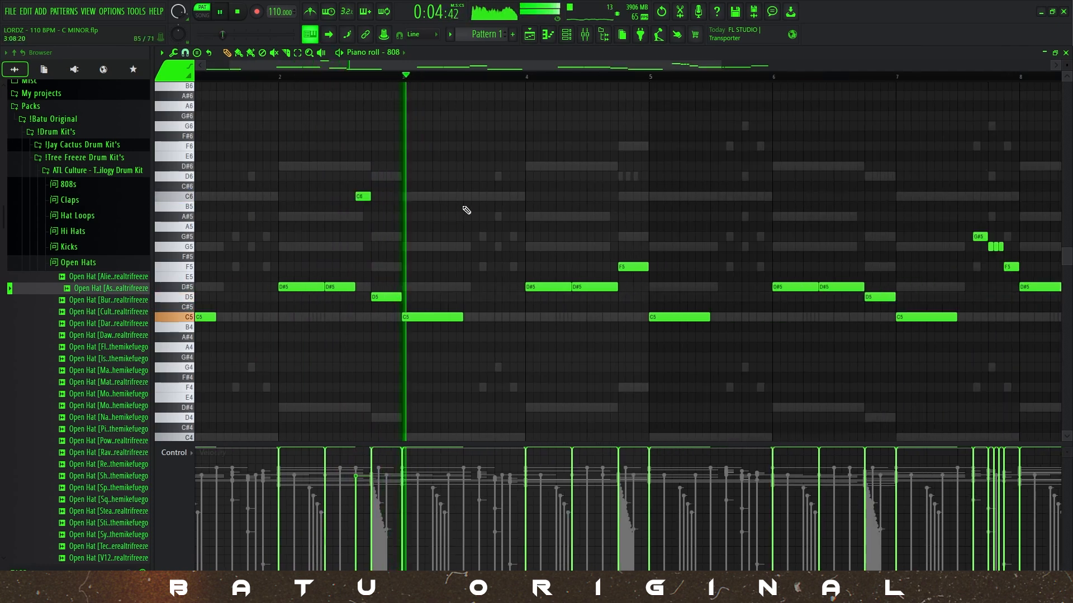
scroll(467, 210, "down", 1)
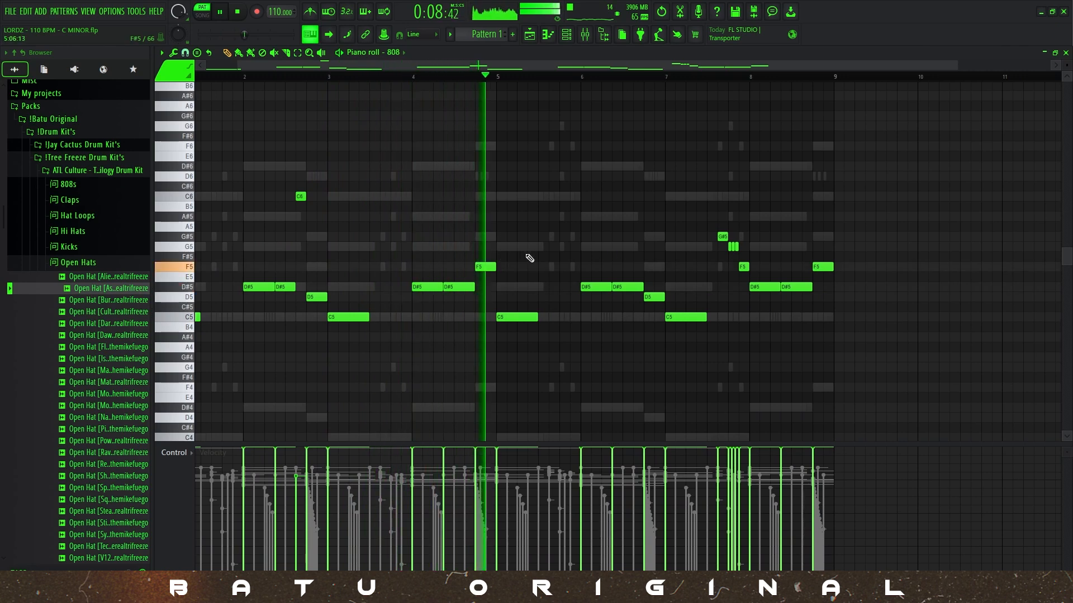
scroll(684, 274, "up", 1)
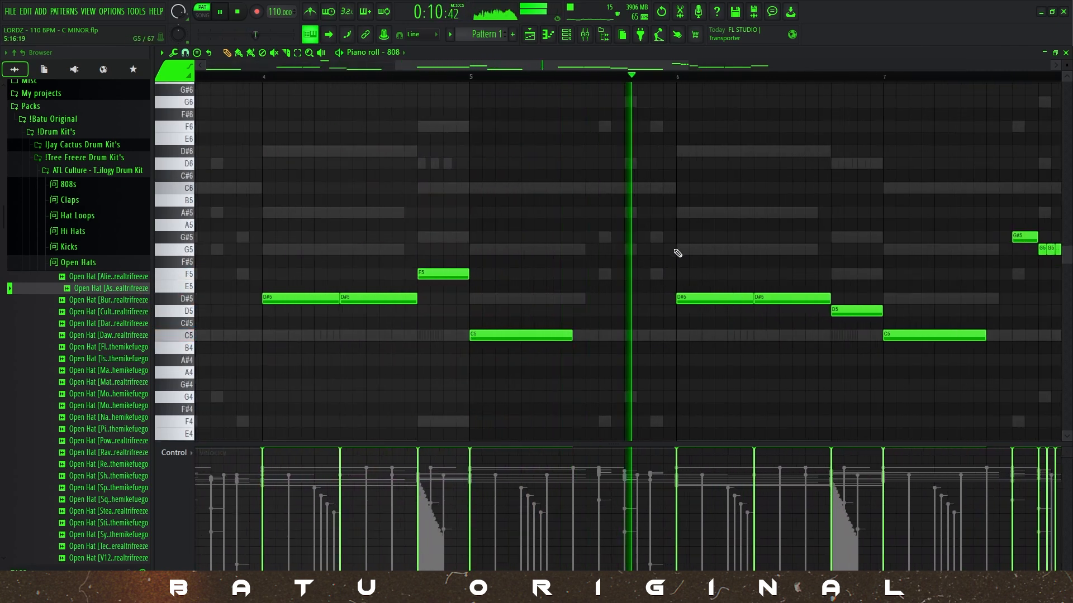
left_click(891, 239)
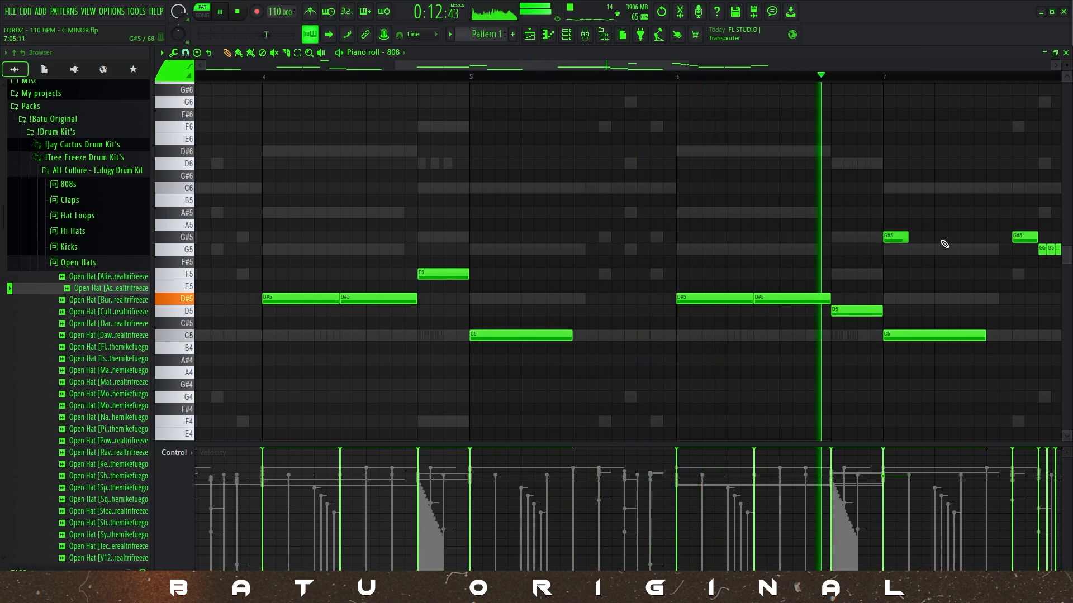
right_click(894, 239)
In bar 8, shorten the second D#5 808 note to four steps and add a two-step C6 note on step 11.
scroll(799, 233, "down", 4)
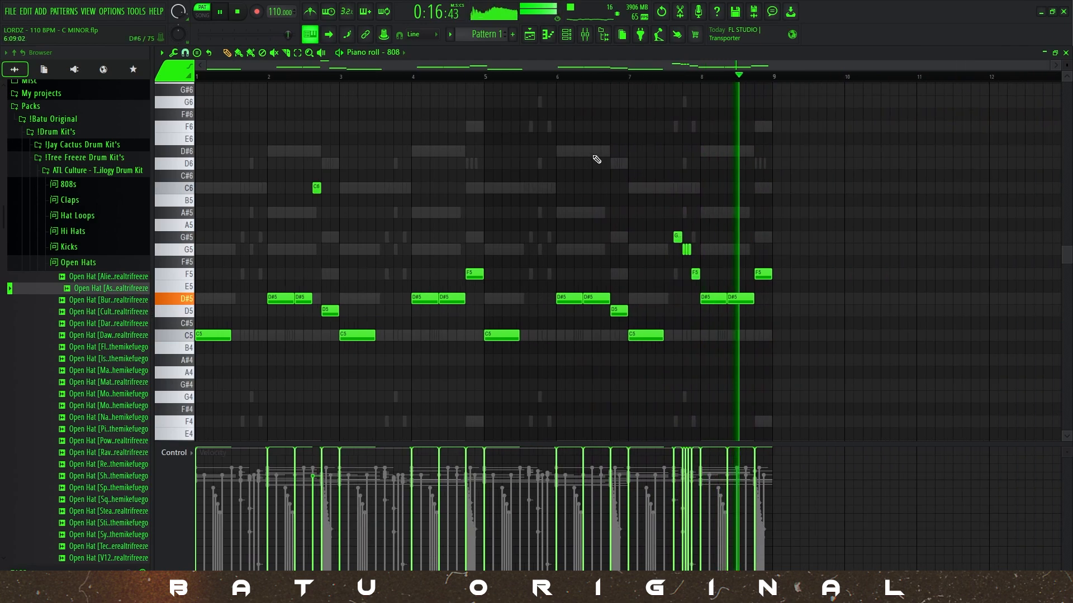
scroll(749, 320, "up", 3)
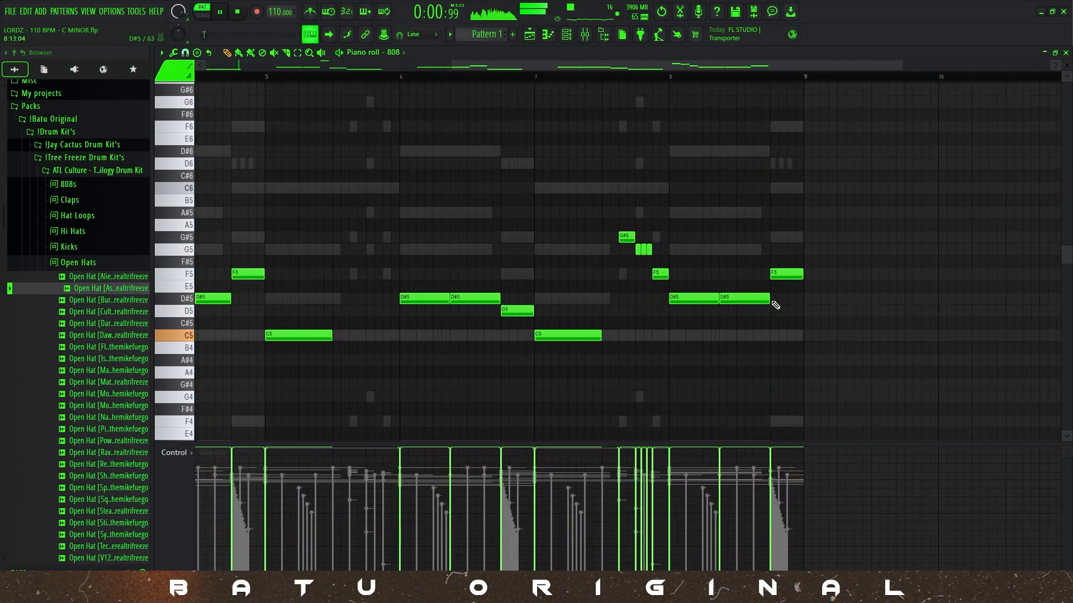
left_click(760, 190)
left_click_drag(784, 190, 761, 200)
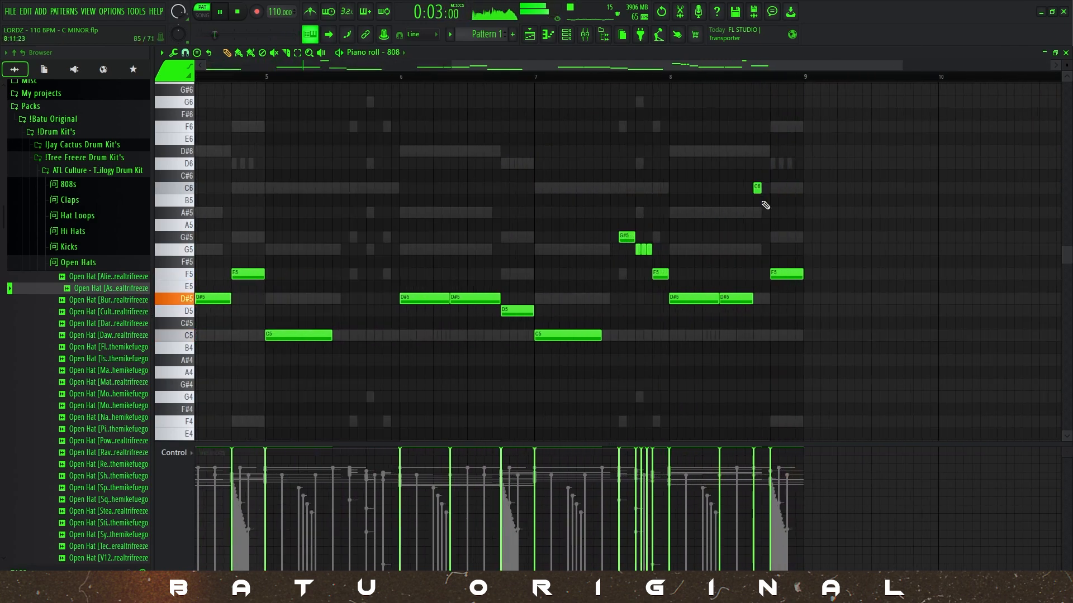
left_click(638, 77)
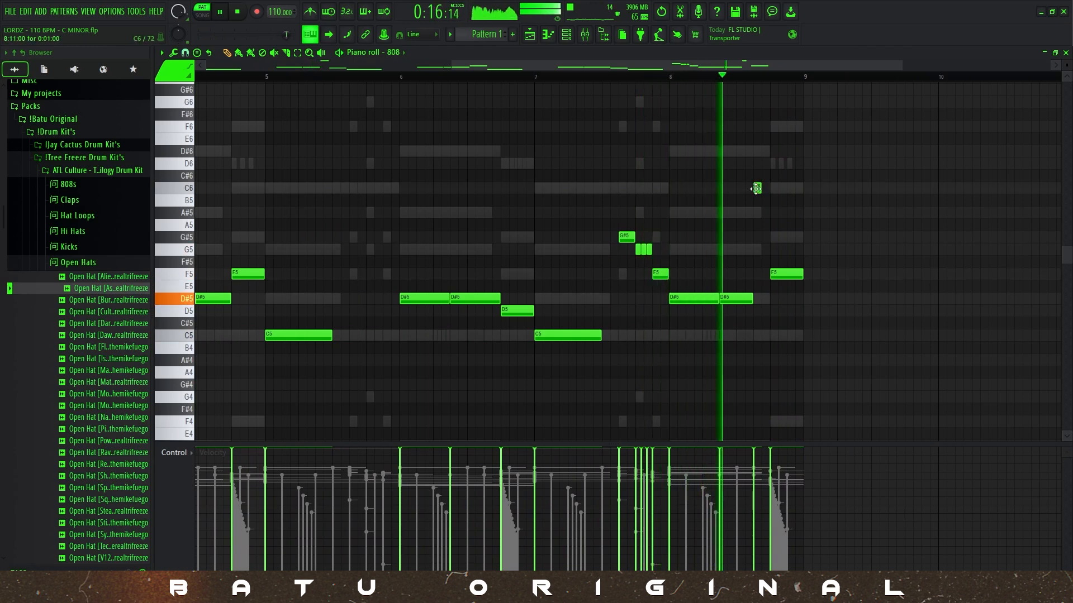
left_click_drag(761, 188, 765, 187)
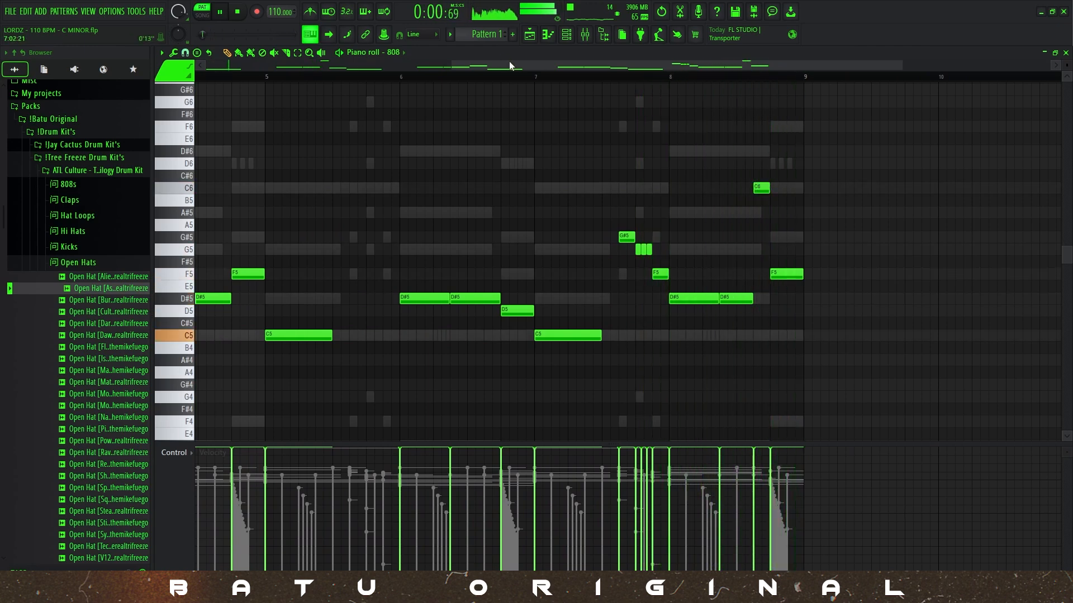
Shorten the closing F5 808 note in bar 8 to two steps starting on step 15, and play from bar 7.
left_click(533, 77)
mouse_move(802, 273)
left_mouse_down()
mouse_move(819, 273)
mouse_move(803, 273)
left_mouse_up()
left_click(778, 188)
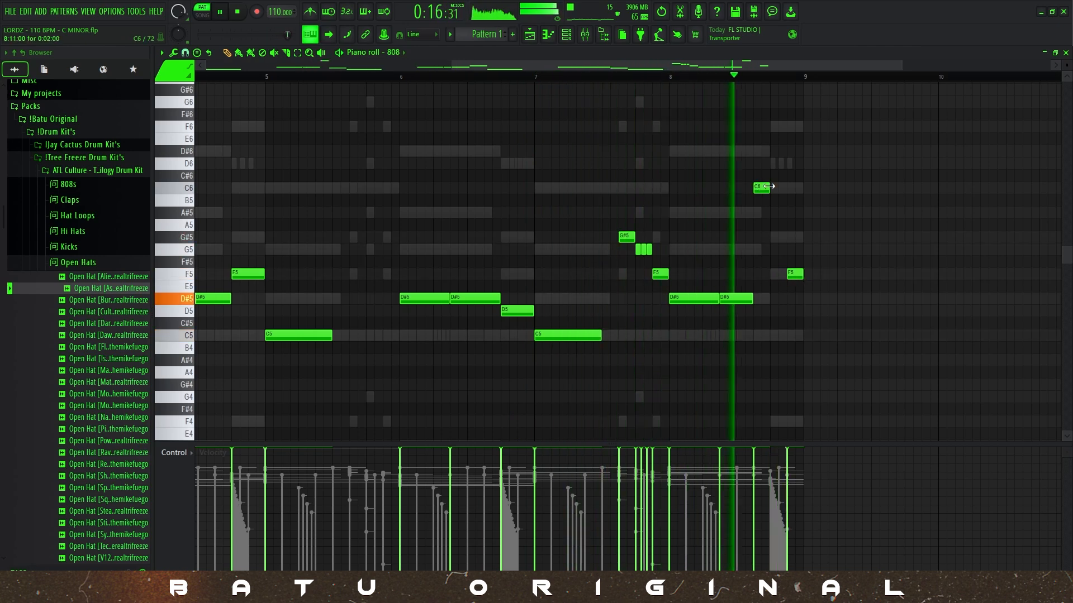